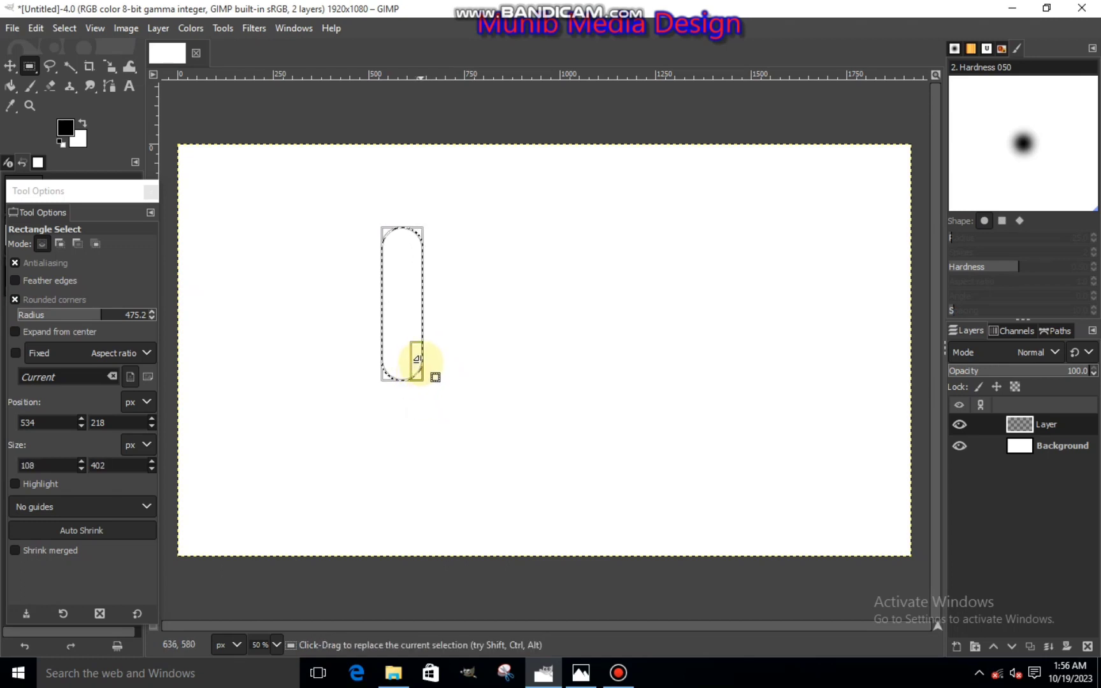
# Resize the rounded rectangle selection to 98 × 392 px and reposition it at about 540, 290.
pyautogui.click(417, 360)
pyautogui.moveTo(416, 361); pyautogui.dragTo(413, 360)
pyautogui.click(397, 366)
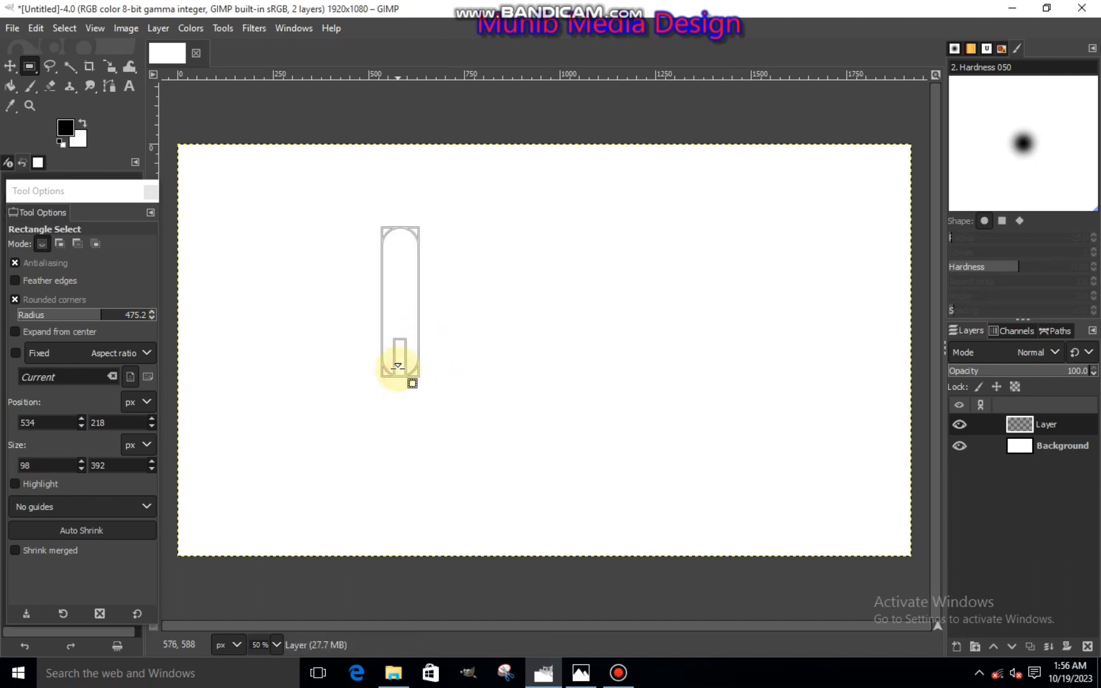
pyautogui.moveTo(399, 314); pyautogui.dragTo(402, 344)
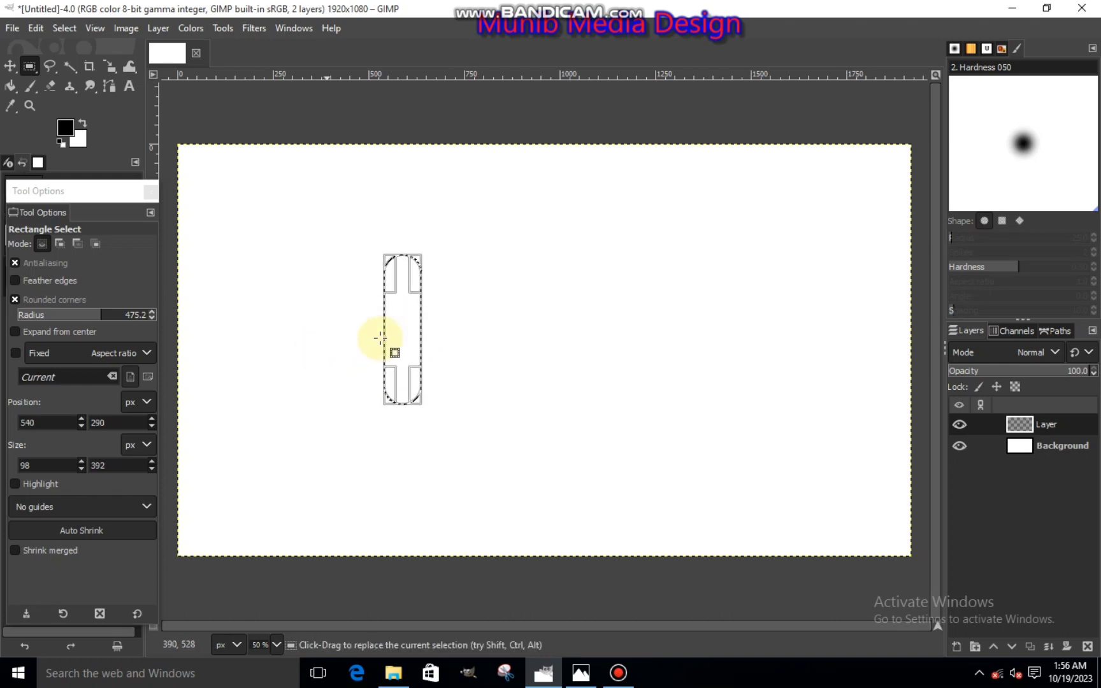
# Fill the rounded selection with the black foreground color on the transparent layer.
pyautogui.rightClick(406, 342)
pyautogui.moveTo(455, 379)
pyautogui.click(542, 450)
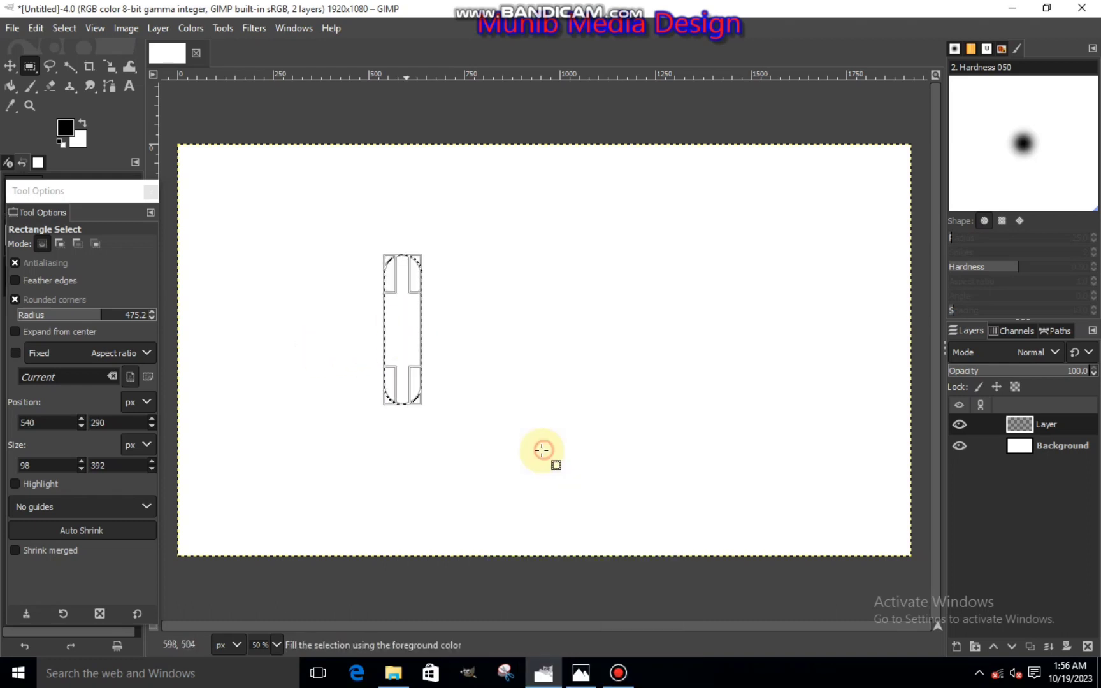
pyautogui.click(401, 331)
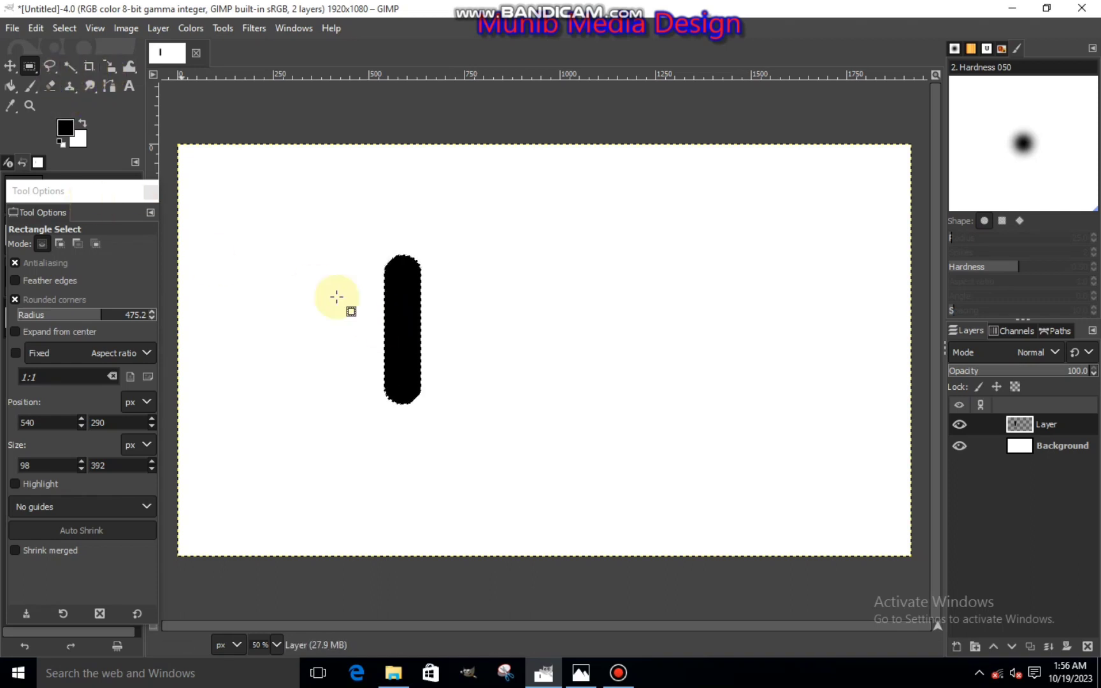
pyautogui.click(405, 342)
pyautogui.moveTo(410, 382); pyautogui.dragTo(407, 382)
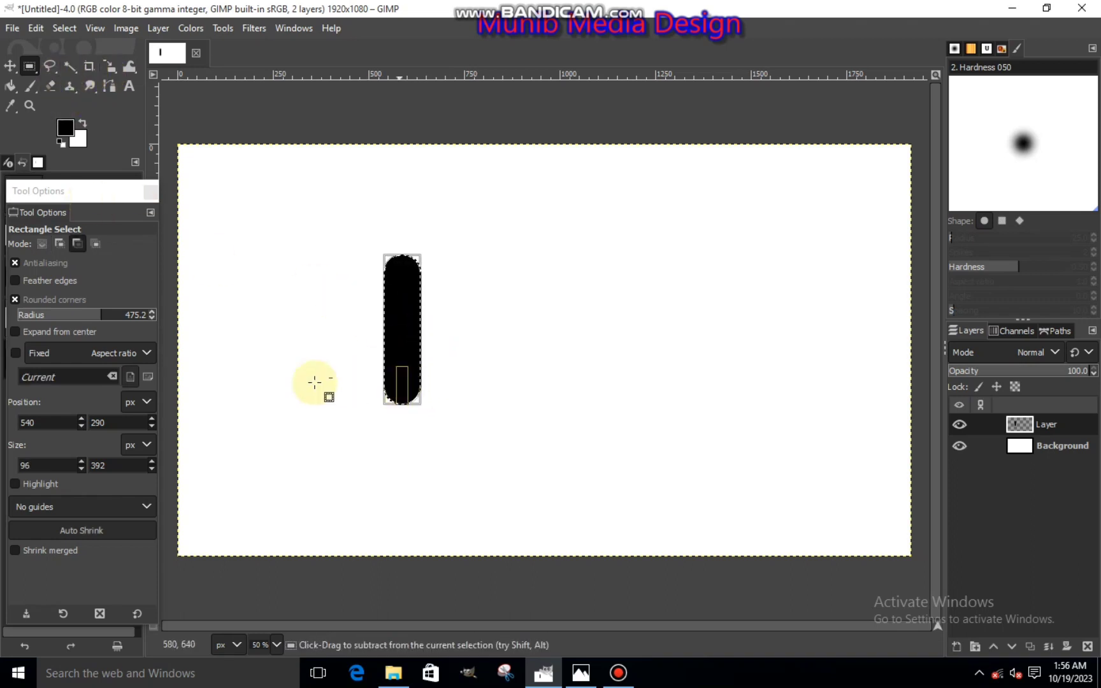
pyautogui.press('Return')
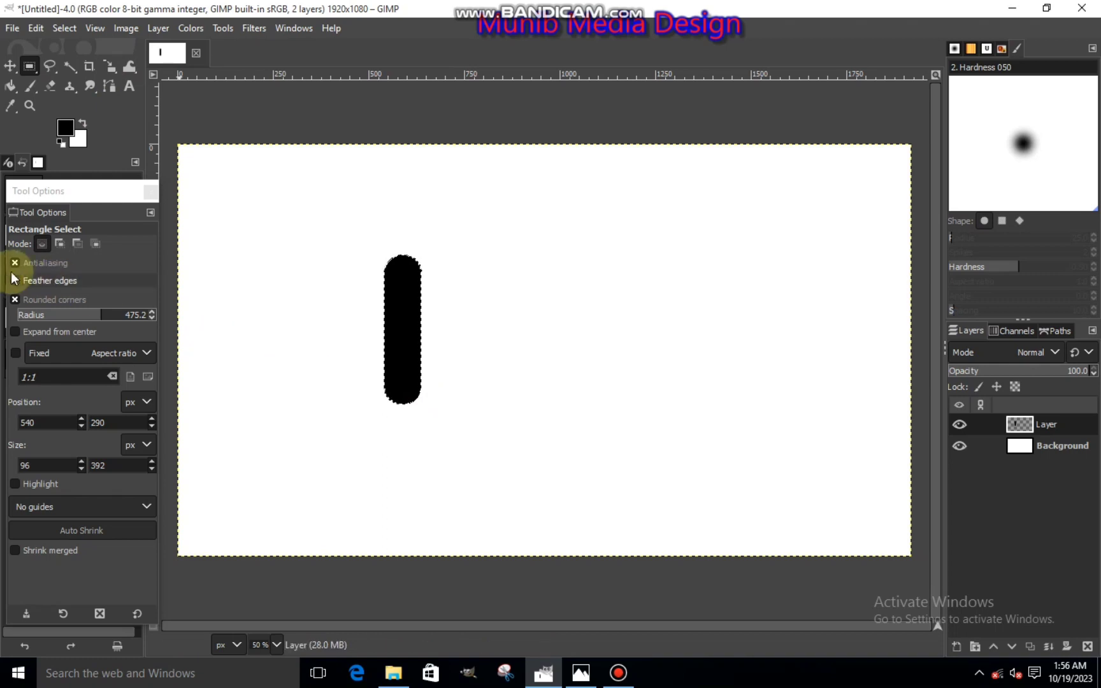
# Enable Expand from center and shrink the rounded selection inside the black bar to about 34 × 284 px.
pyautogui.click(19, 332)
pyautogui.click(388, 372)
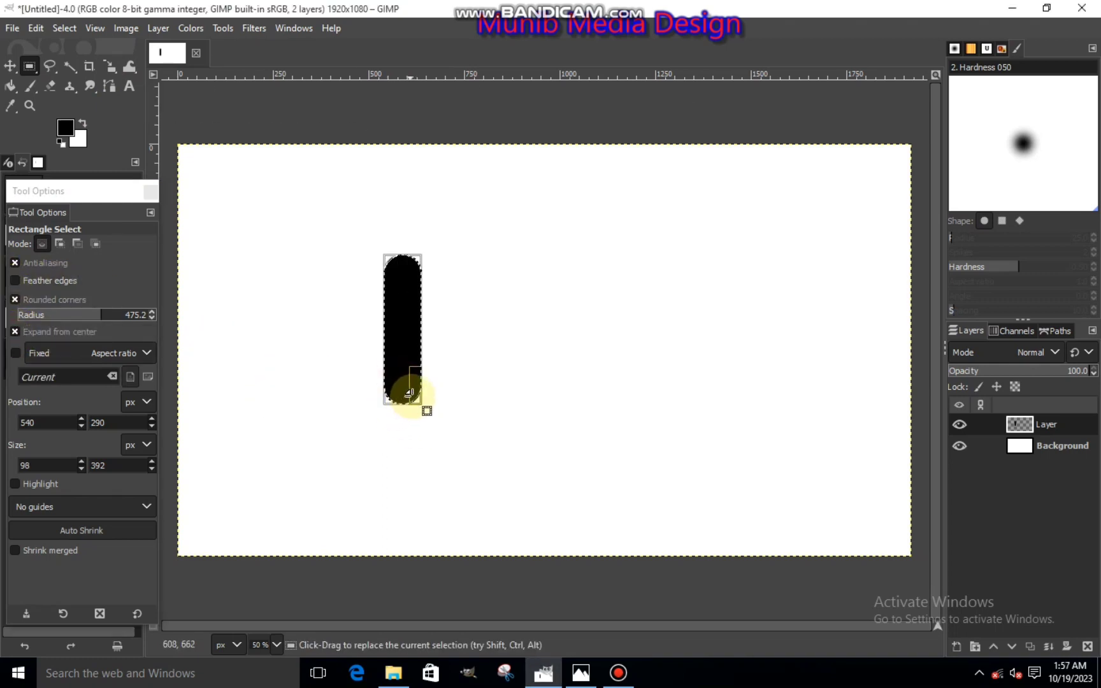
pyautogui.moveTo(410, 393); pyautogui.dragTo(399, 372)
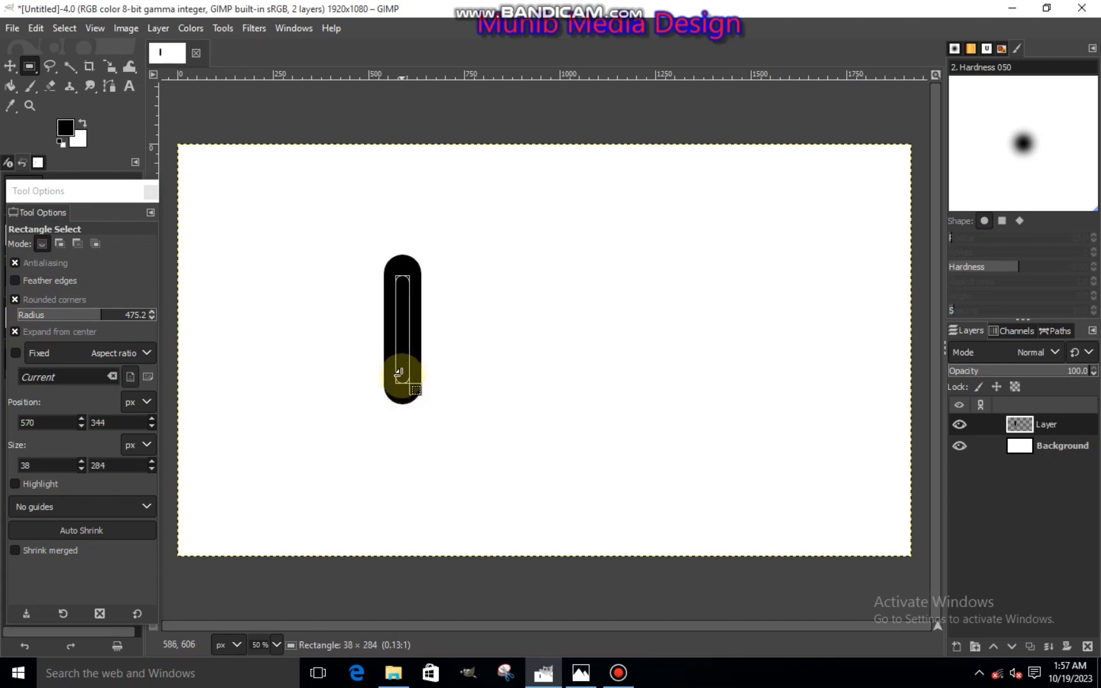
pyautogui.moveTo(398, 372); pyautogui.dragTo(398, 372)
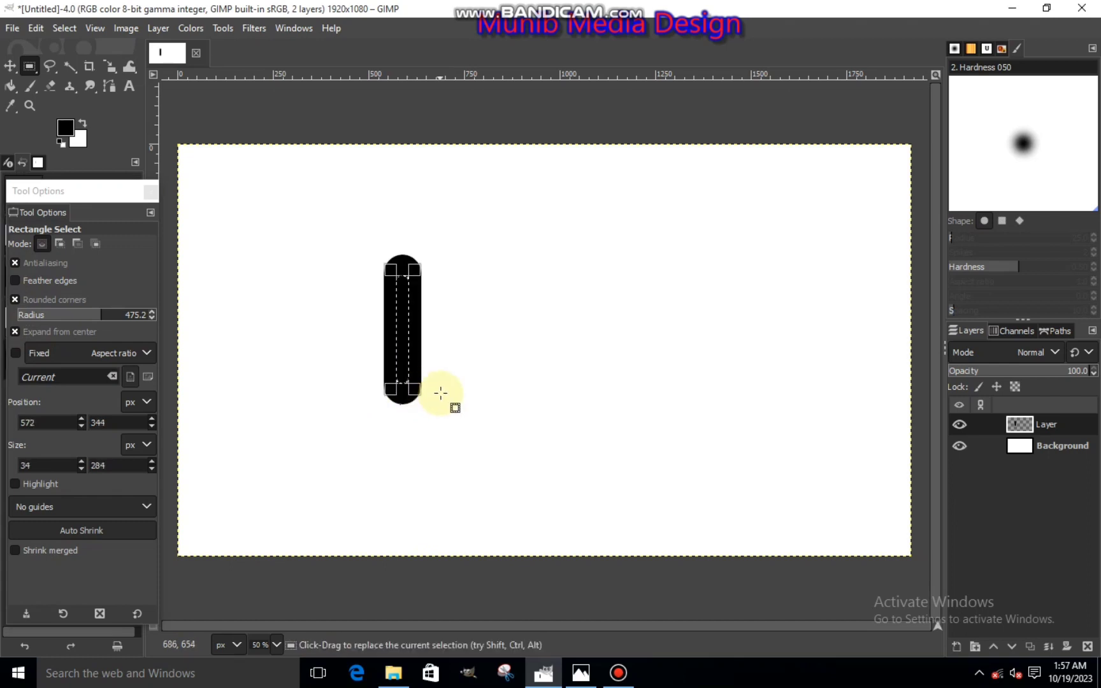
# Cut the narrow selection out of the black bar to leave a hollow rounded outline, and clear the selection.
pyautogui.rightClick(411, 348)
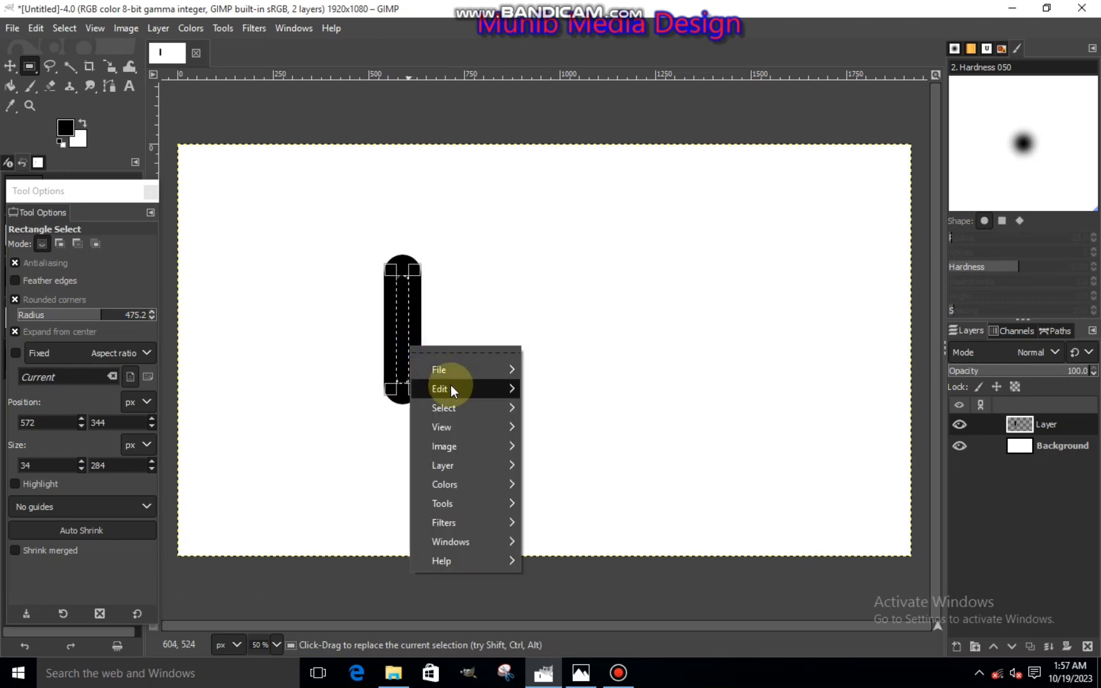
pyautogui.moveTo(451, 388)
pyautogui.click(567, 249)
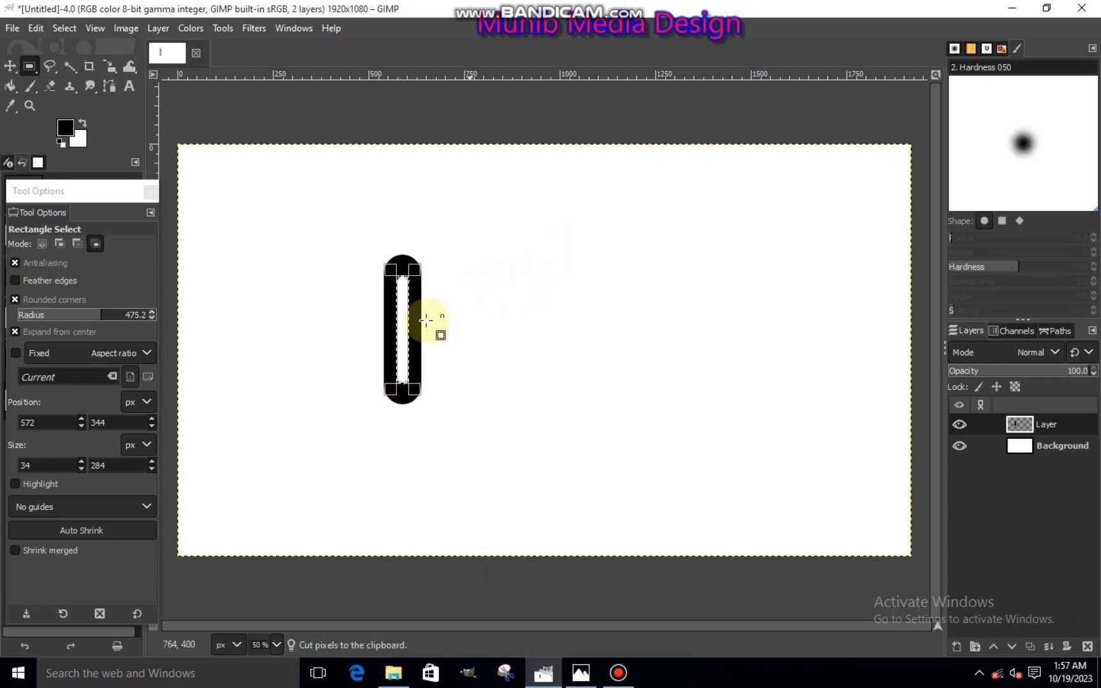
pyautogui.click(358, 340)
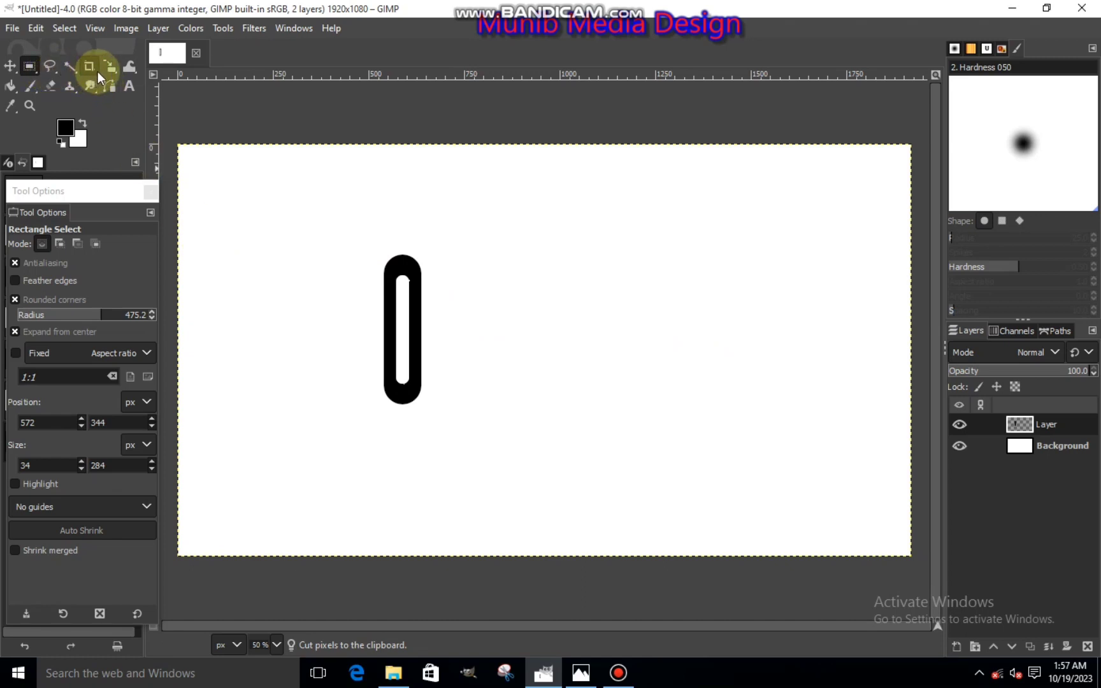
# Select the black outline shape with Select by Color and copy it.
pyautogui.moveTo(69, 66); pyautogui.dragTo(134, 87)
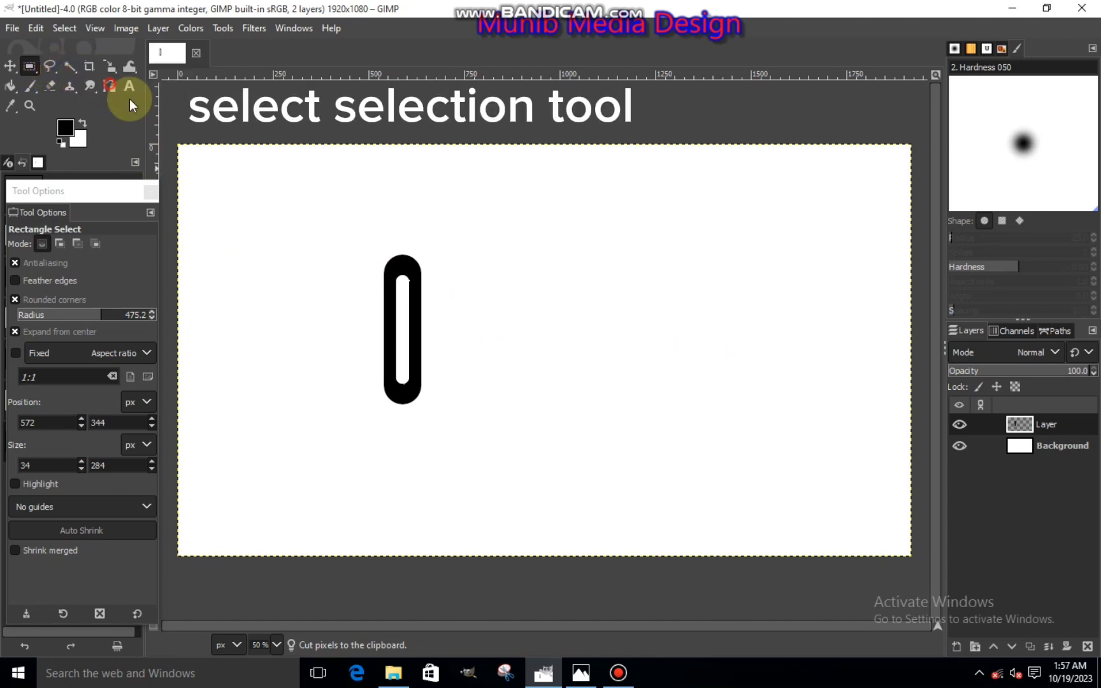
pyautogui.click(404, 261)
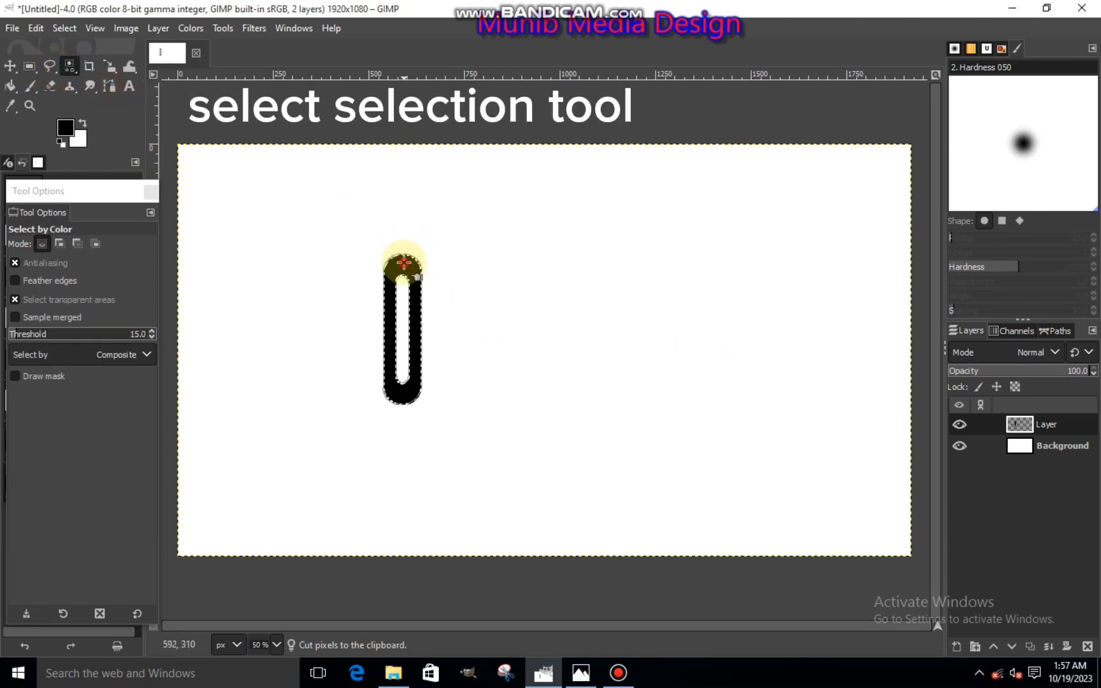
pyautogui.rightClick(396, 329)
pyautogui.moveTo(429, 374)
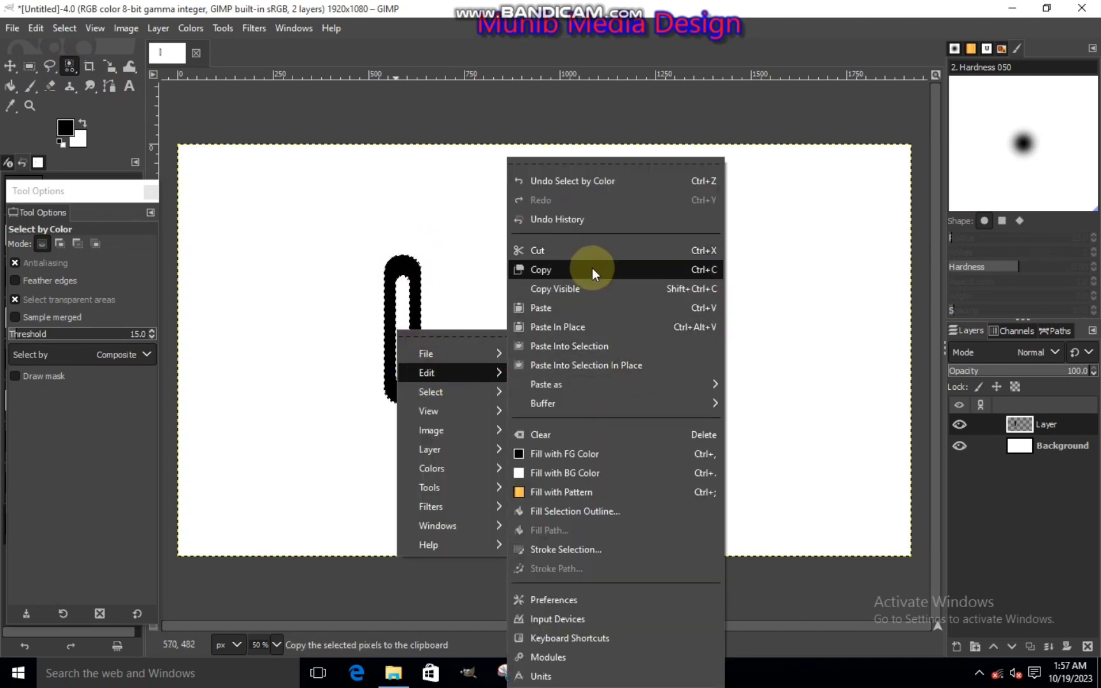
pyautogui.click(591, 268)
# Paste the copied outline and turn the floating selection into a new layer.
pyautogui.rightClick(455, 344)
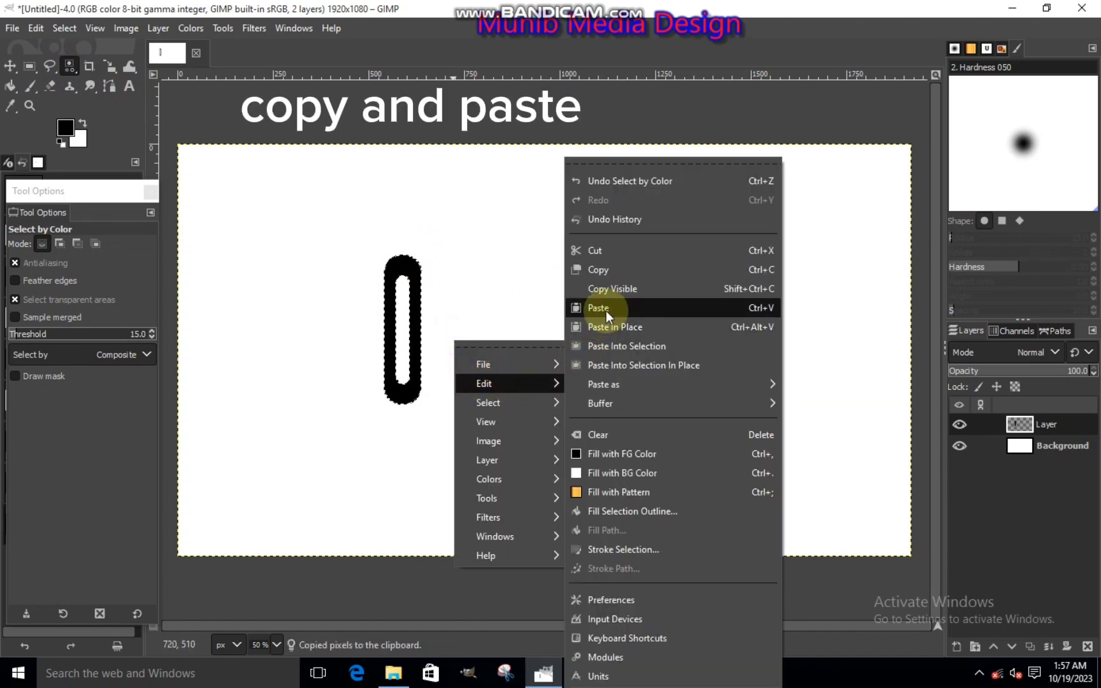
pyautogui.click(567, 357)
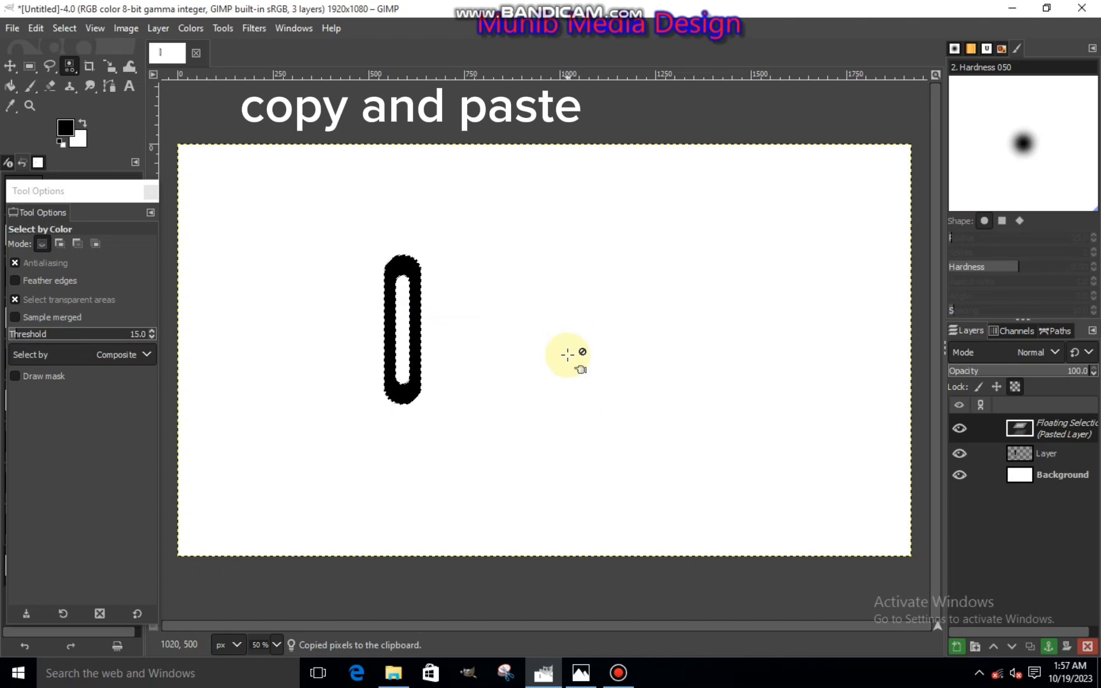
pyautogui.click(956, 646)
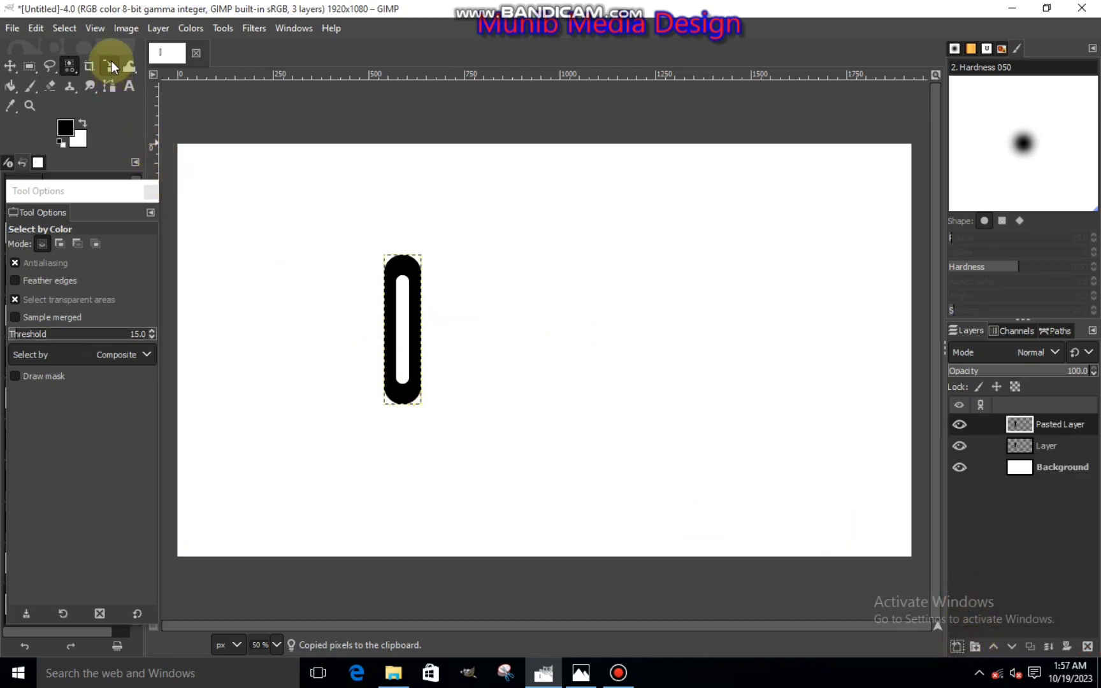
# With the Scale tool, shift the pasted outline to the right so its side overlaps the first one, keeping 98 × 392 px.
pyautogui.click(110, 64)
pyautogui.click(511, 339)
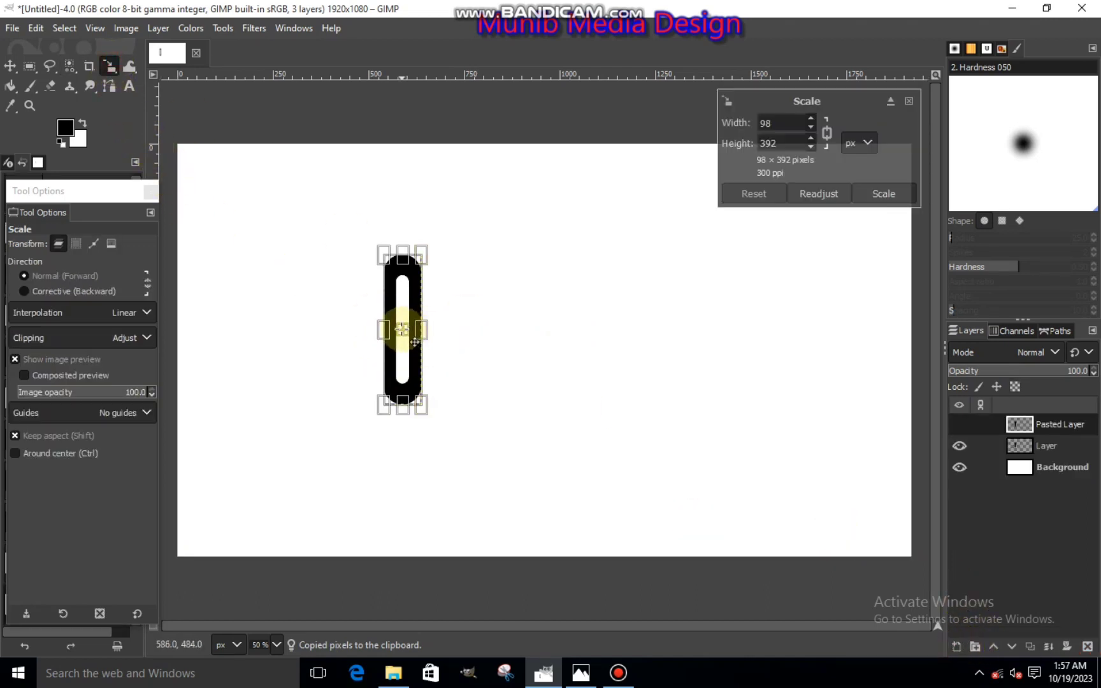
pyautogui.moveTo(415, 342); pyautogui.dragTo(441, 343)
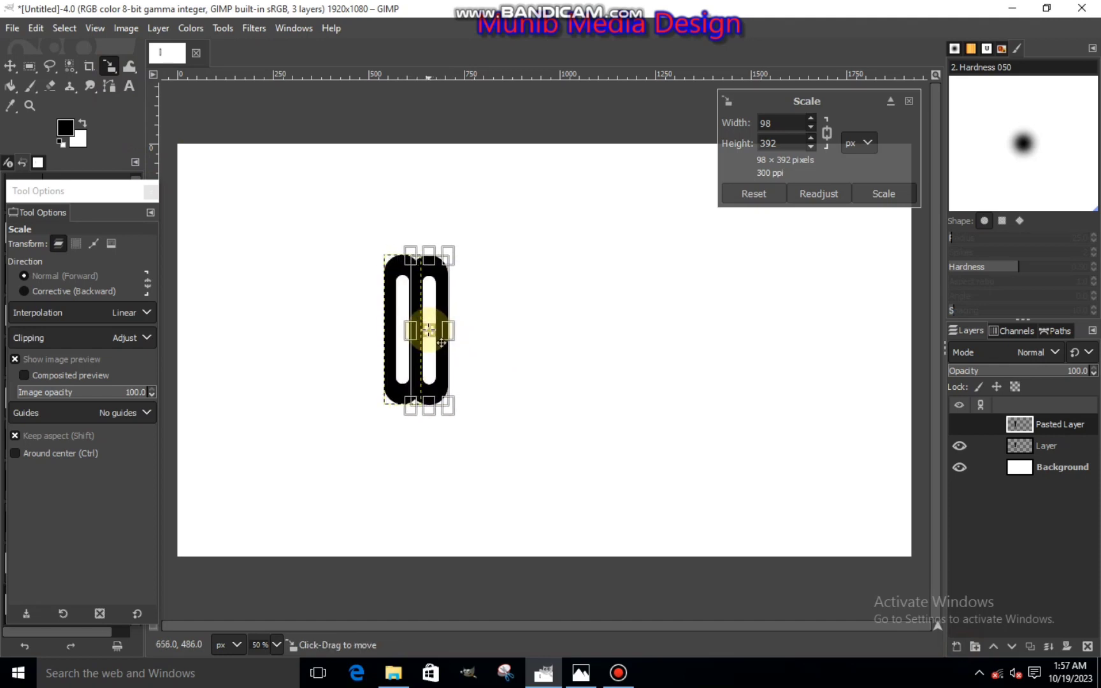
pyautogui.click(884, 191)
# Copy the Pasted Layer outline and paste it as another new layer.
pyautogui.click(1041, 467)
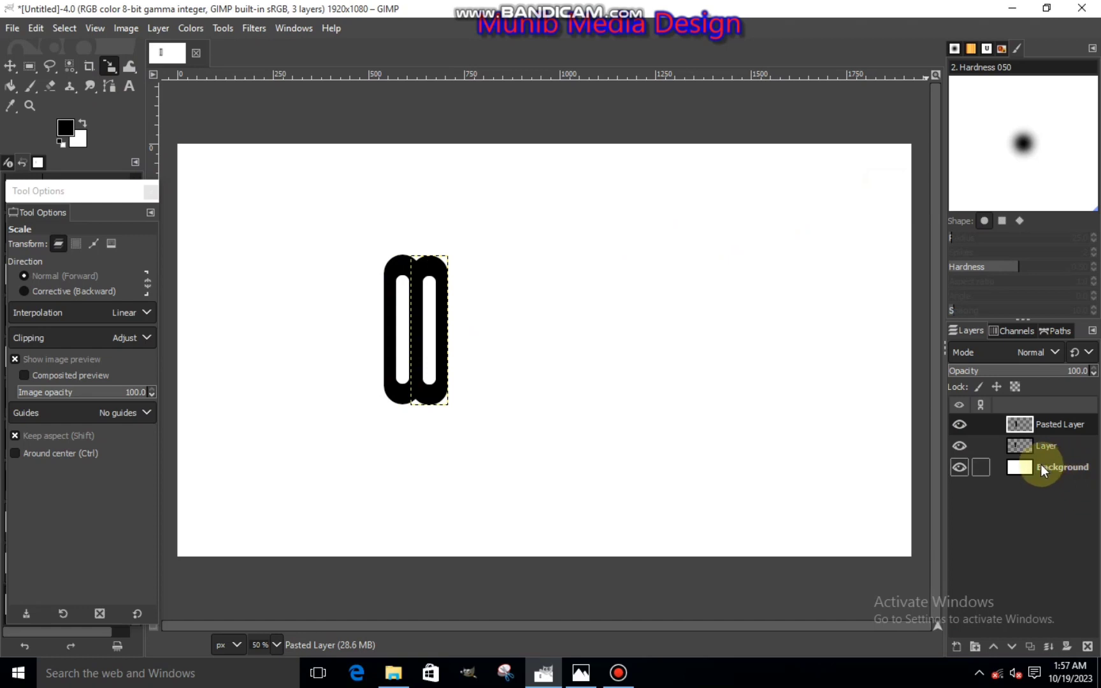
pyautogui.click(1034, 426)
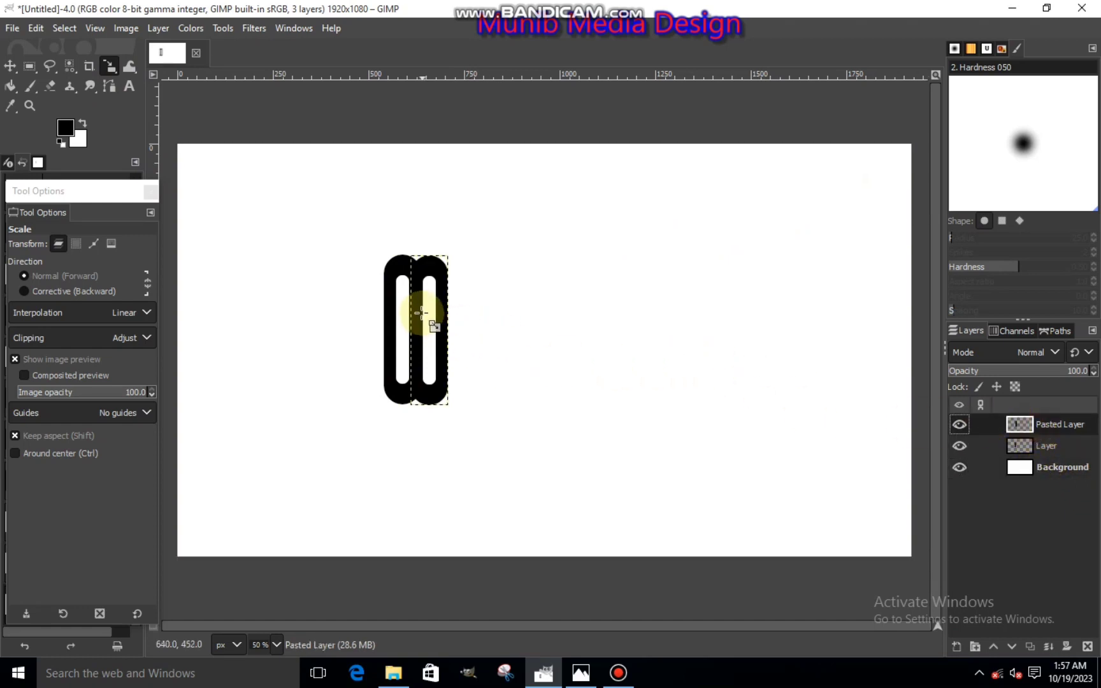
pyautogui.rightClick(426, 315)
pyautogui.moveTo(454, 355)
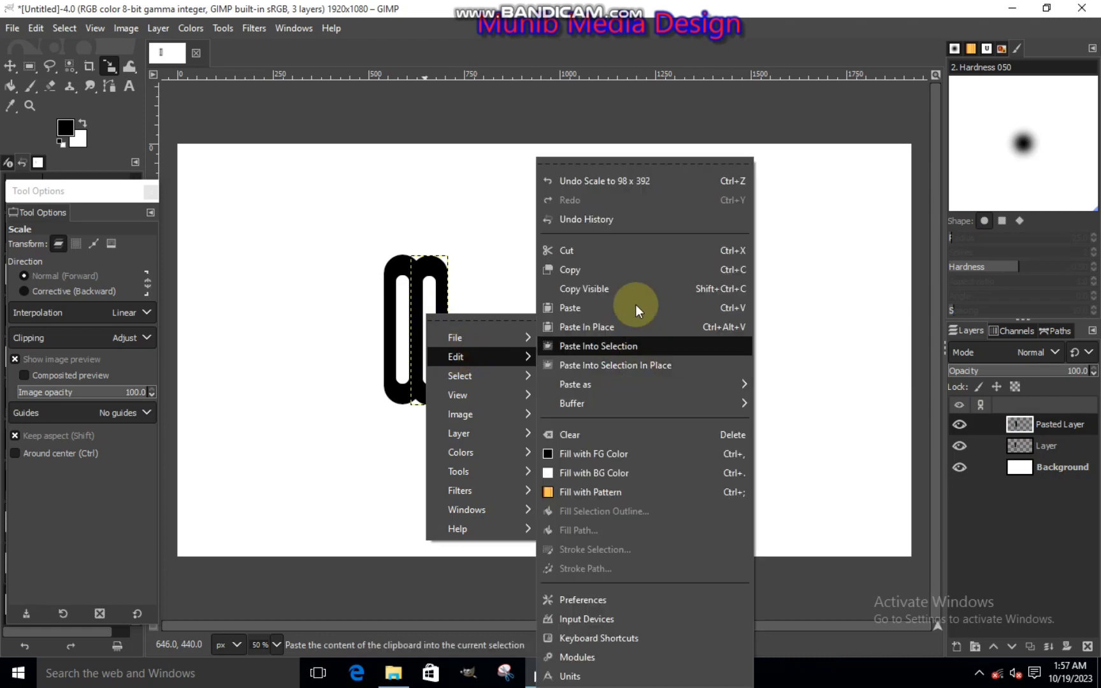
pyautogui.click(600, 276)
pyautogui.rightClick(497, 316)
pyautogui.moveTo(533, 354)
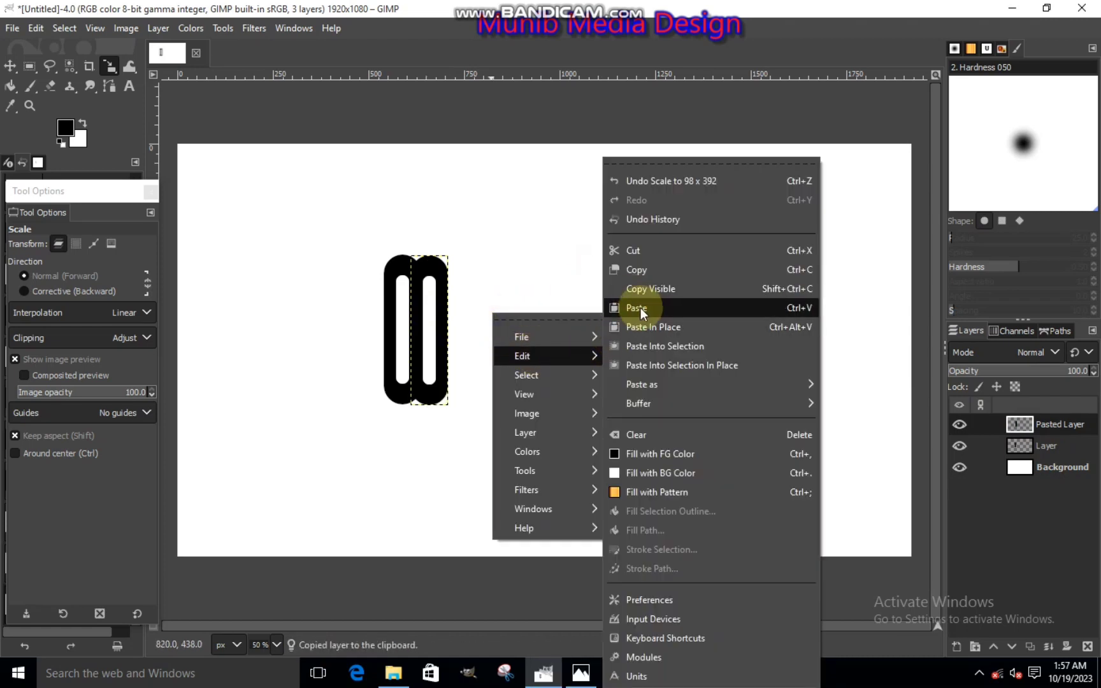
pyautogui.click(640, 308)
pyautogui.click(949, 643)
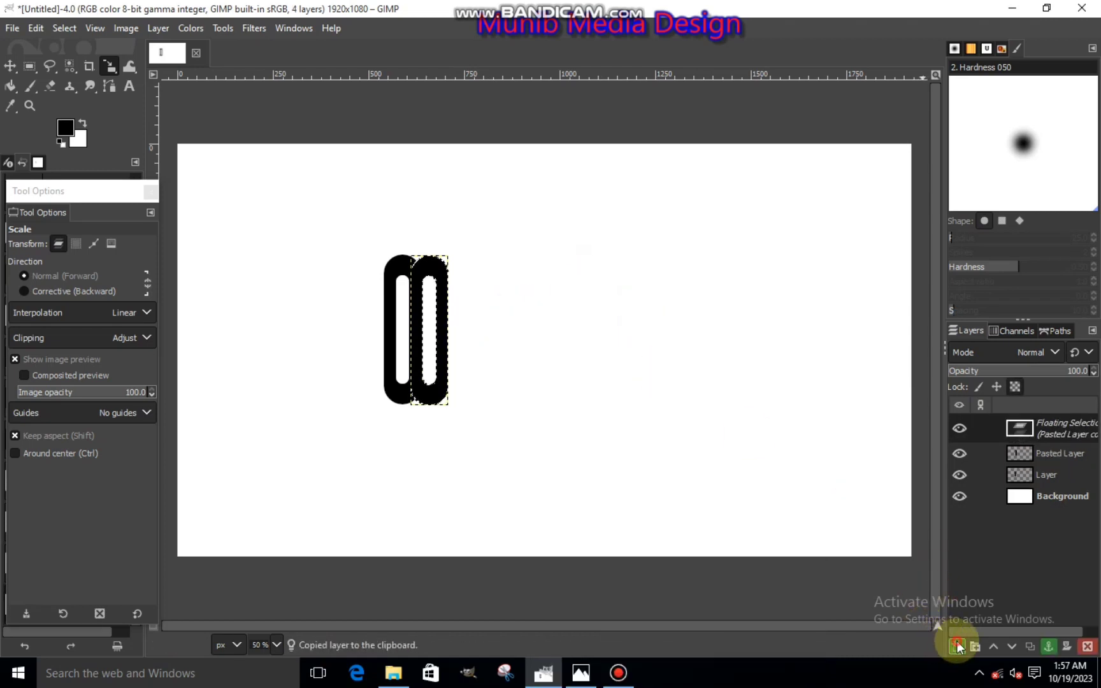
# Shift the third outline to the right so its side overlaps the second one, keeping 98 × 392 px.
pyautogui.click(397, 305)
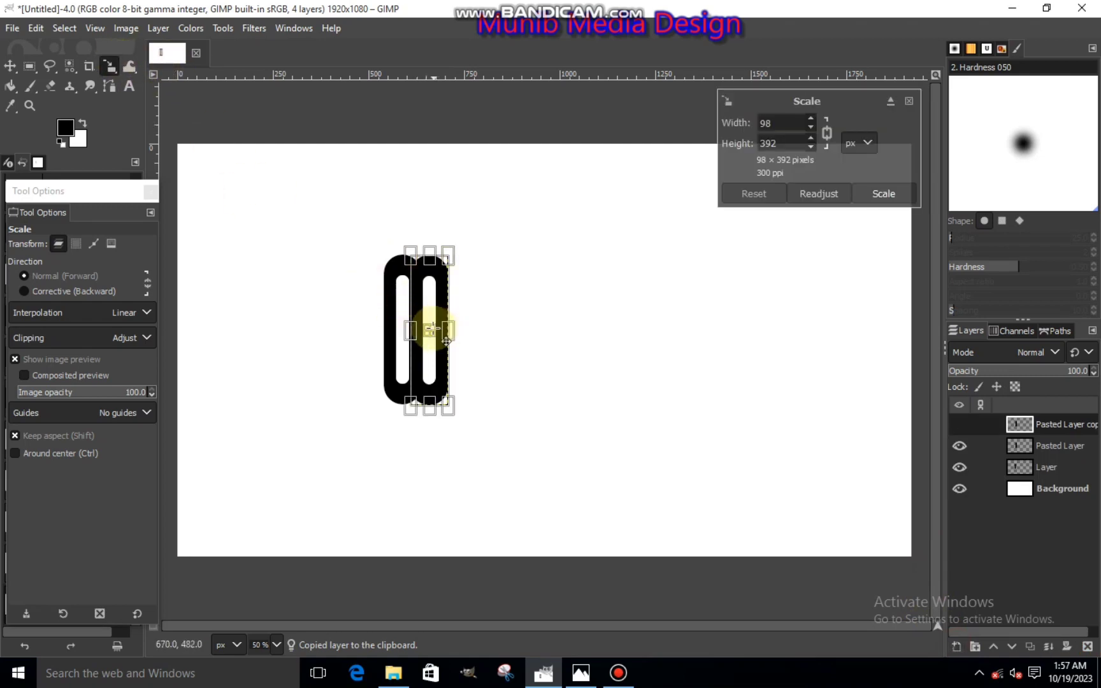
pyautogui.moveTo(431, 330); pyautogui.dragTo(456, 328)
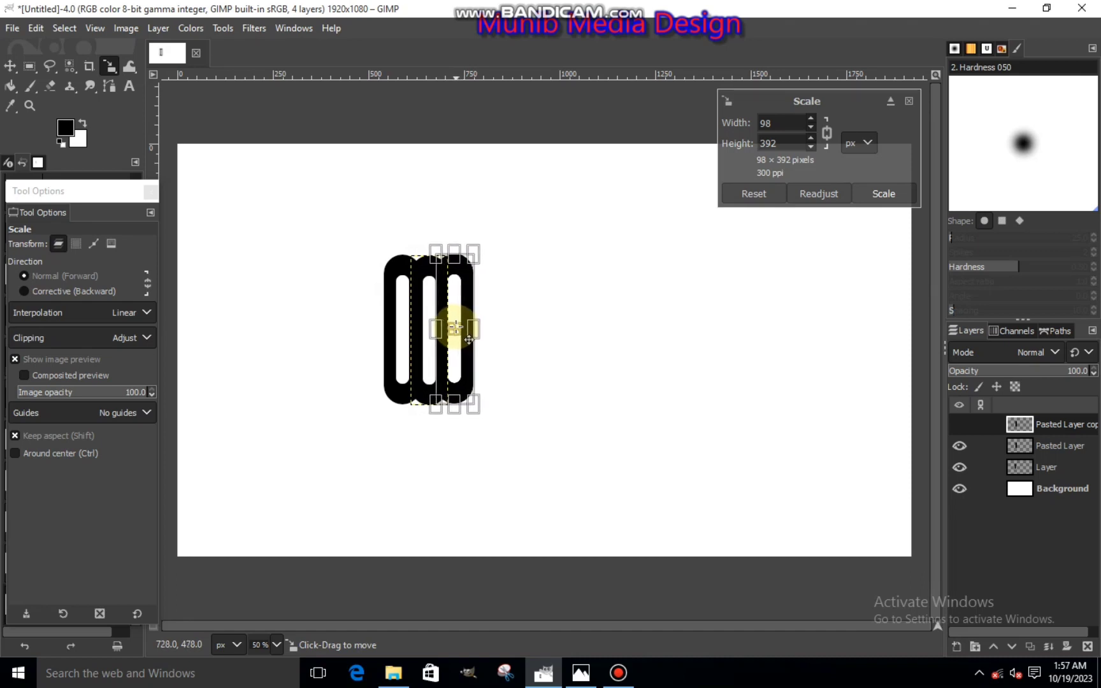
pyautogui.click(883, 193)
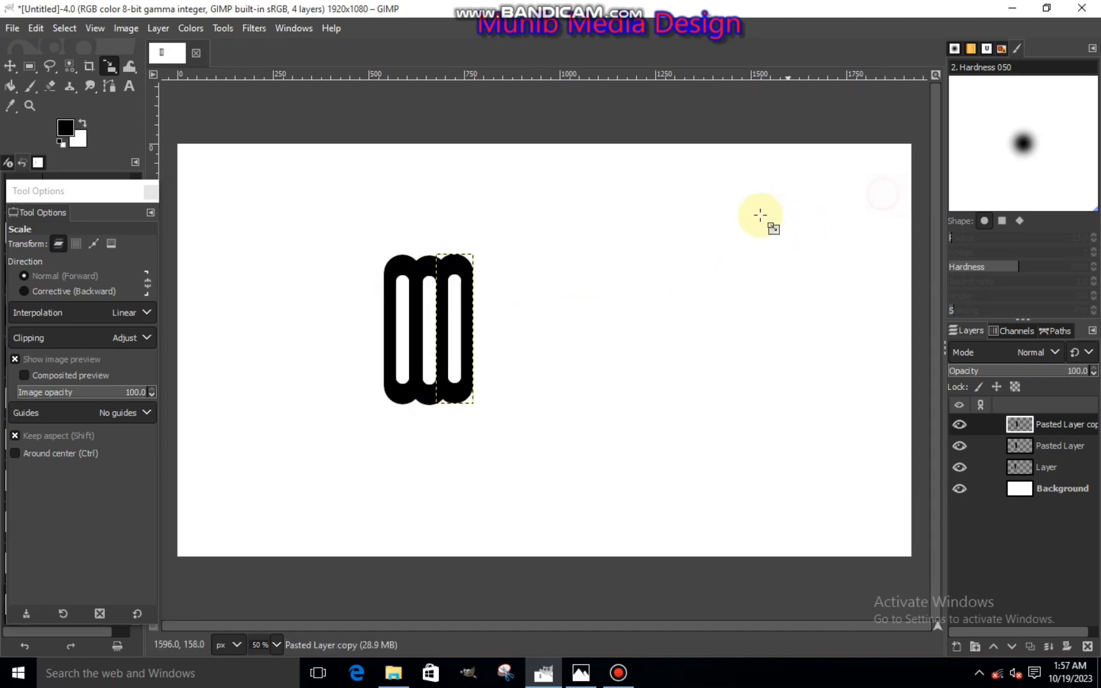
# Nudge the third outline slightly down and right to align it with the other two, and apply the transform.
pyautogui.scroll(1, 472, 437)
pyautogui.scroll(1, 472, 437)
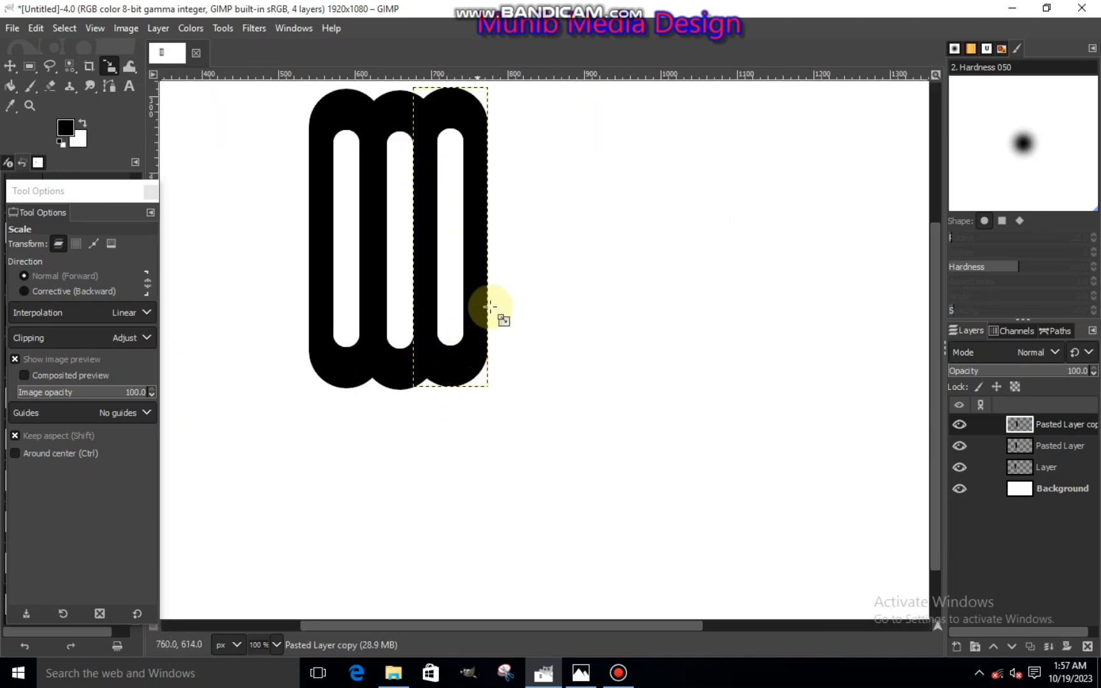
pyautogui.click(453, 257)
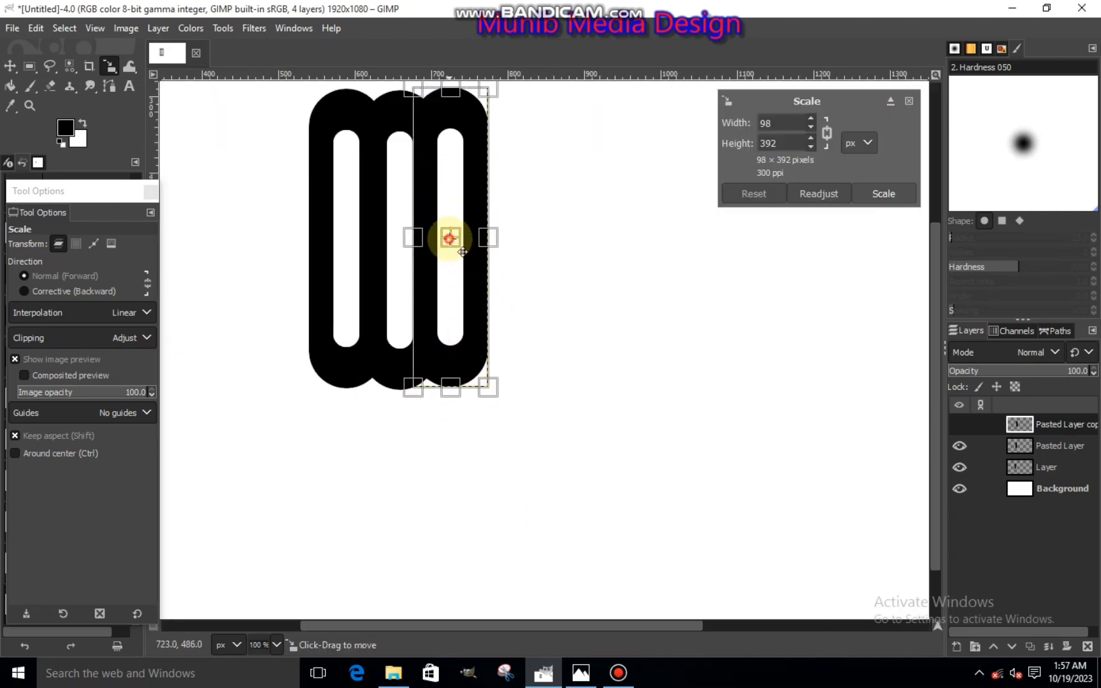
pyautogui.moveTo(462, 251); pyautogui.dragTo(463, 254)
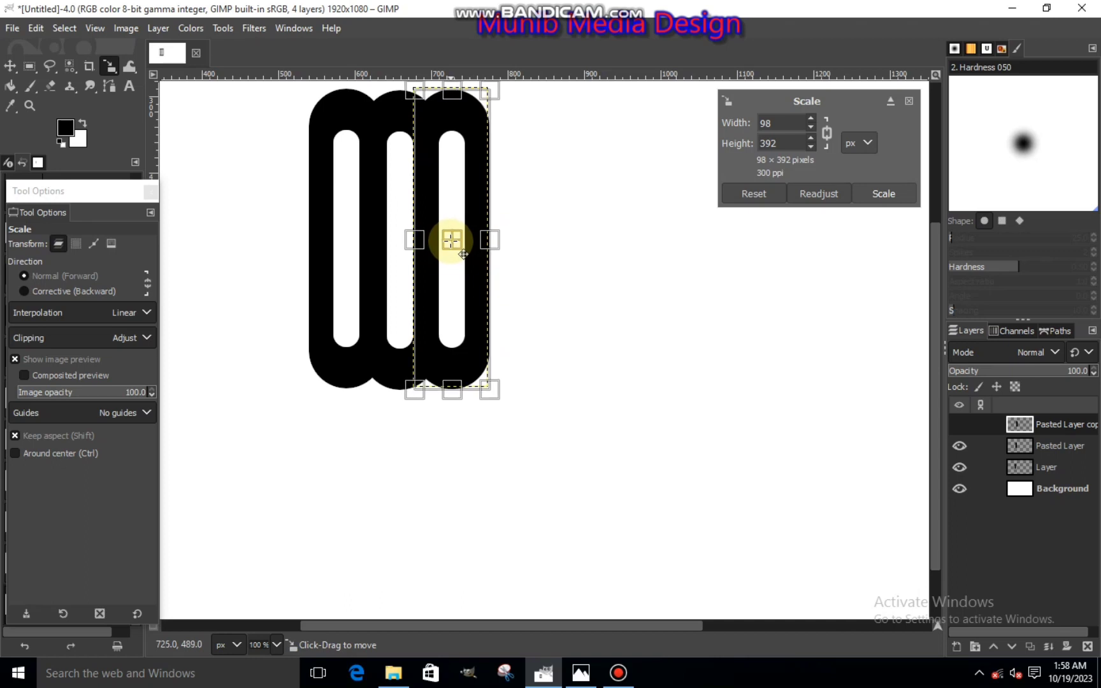
pyautogui.click(878, 193)
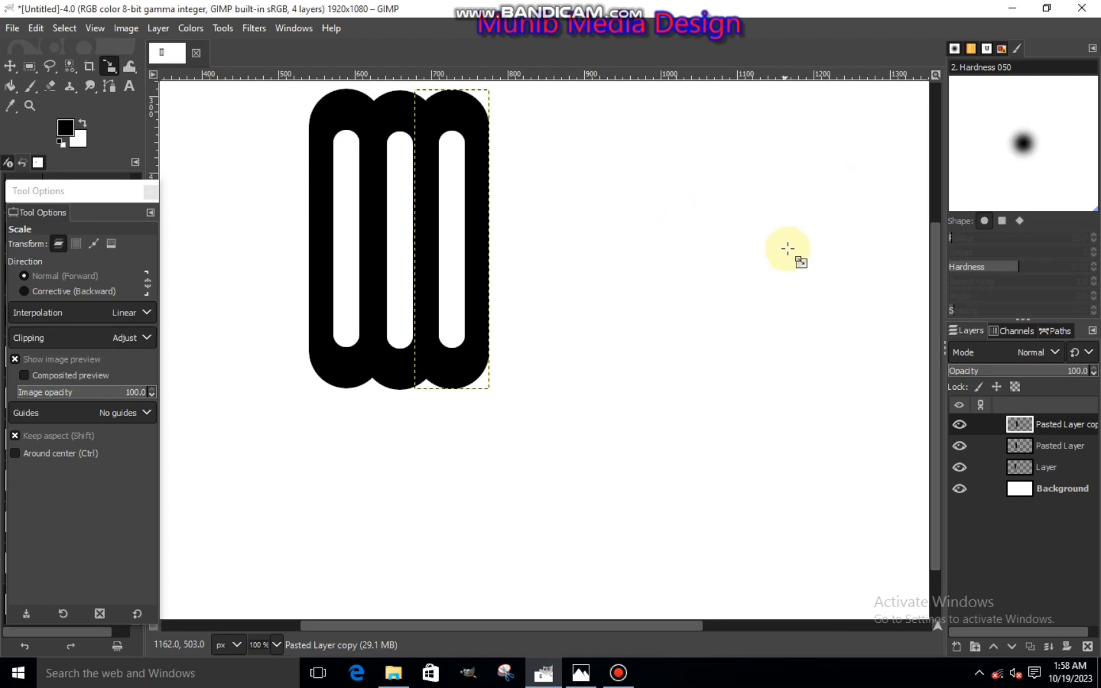
pyautogui.press('-')
pyautogui.press('-')
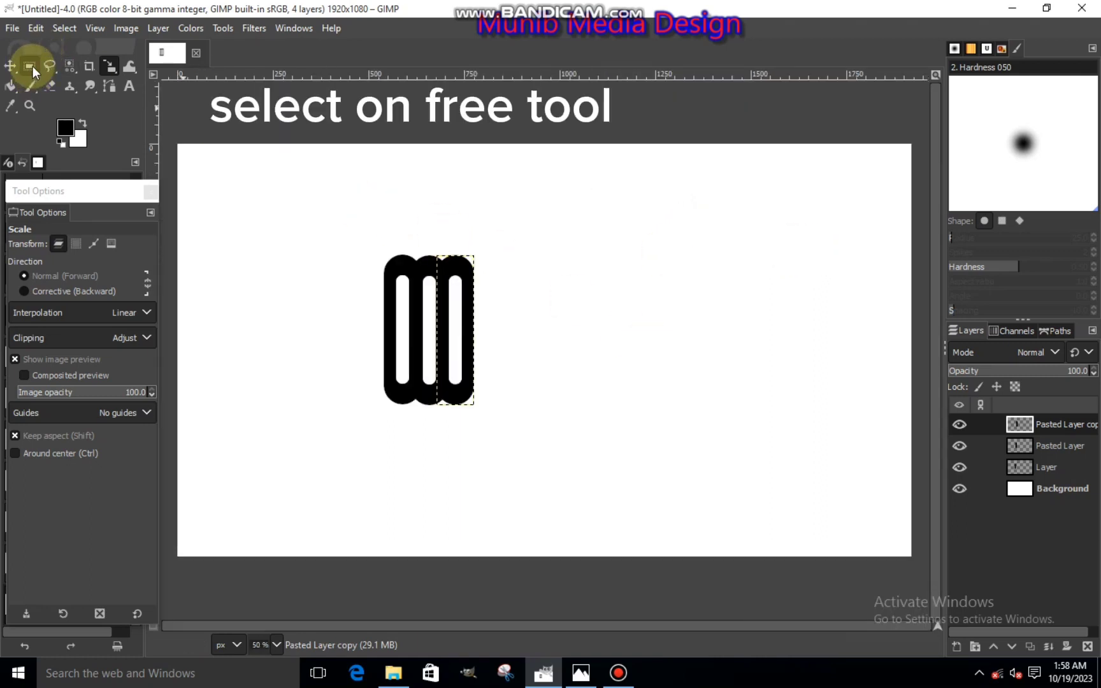
pyautogui.click(49, 66)
pyautogui.click(1017, 488)
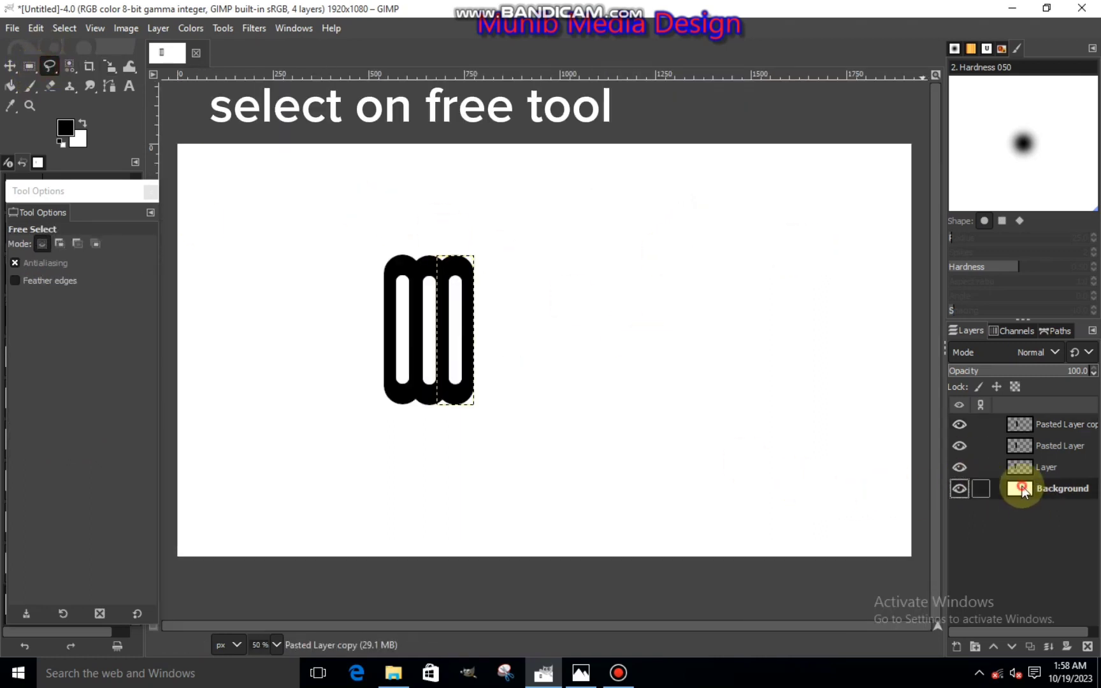
pyautogui.press('+')
pyautogui.press('+')
pyautogui.press('+')
pyautogui.click(342, 361)
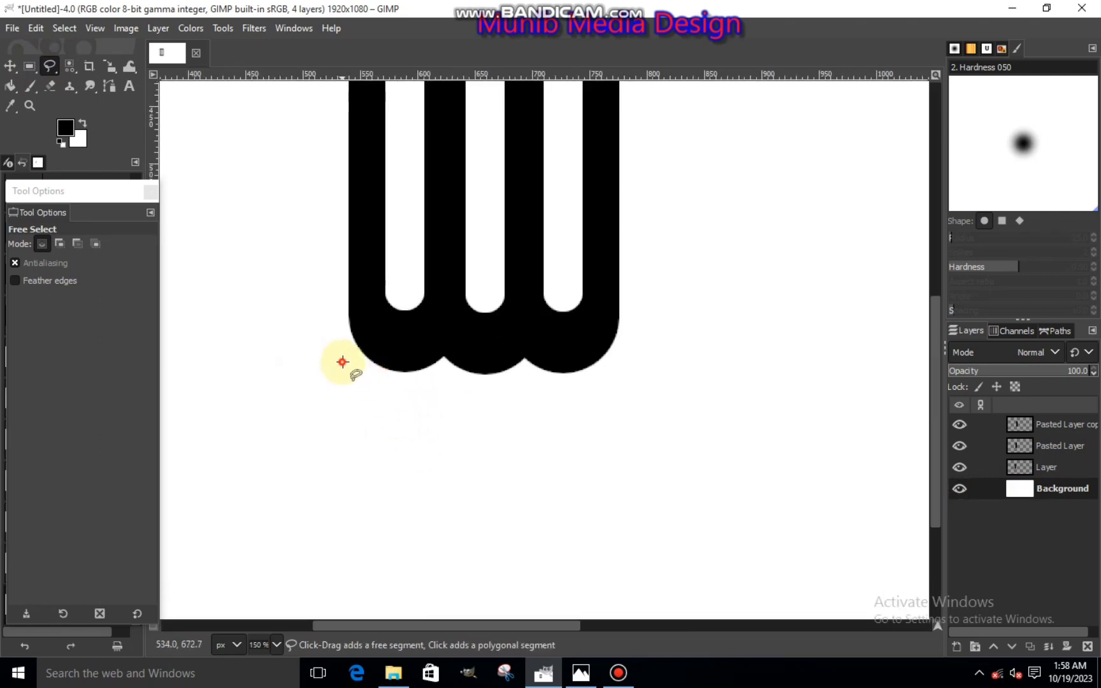
pyautogui.click(297, 362)
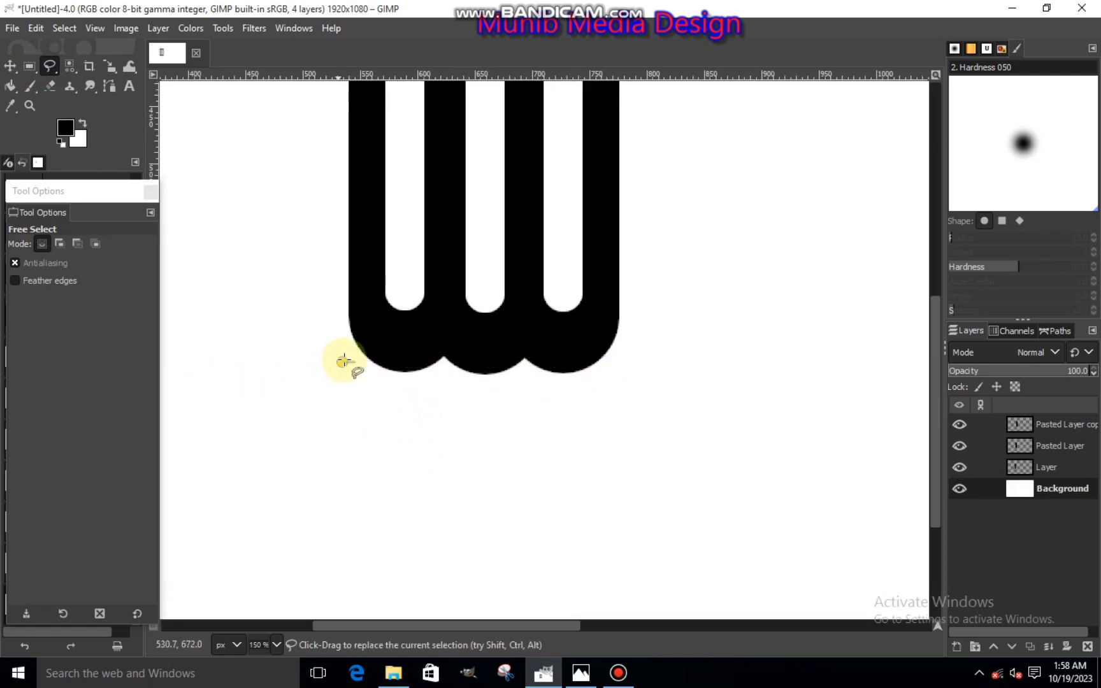
pyautogui.click(342, 363)
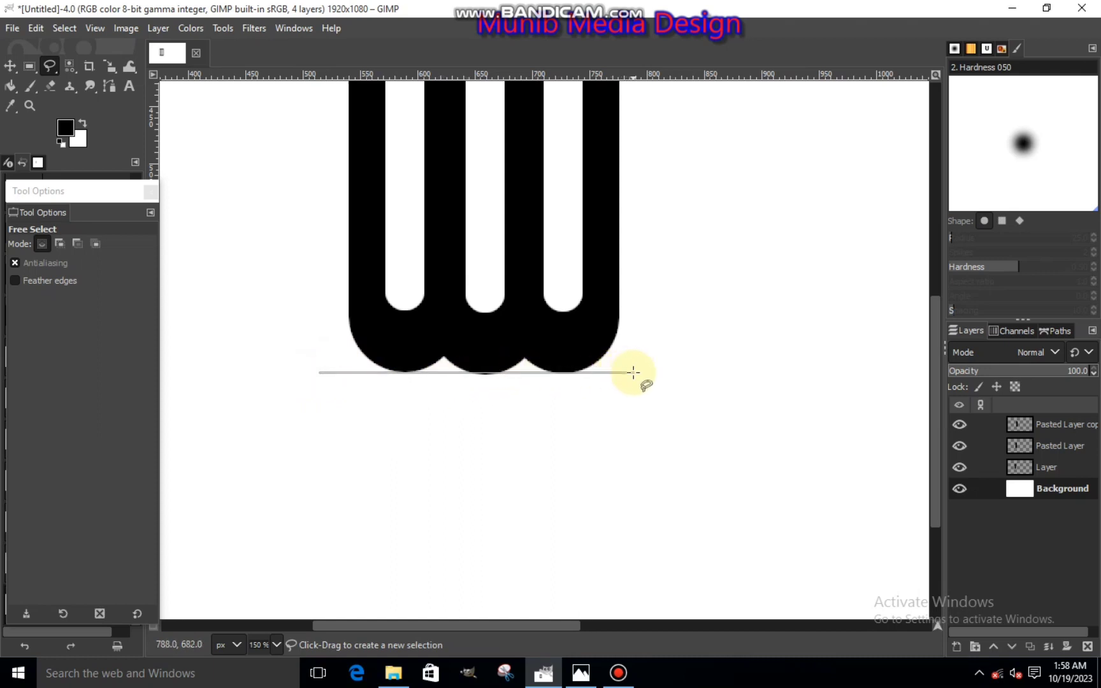
pyautogui.click(4, 58)
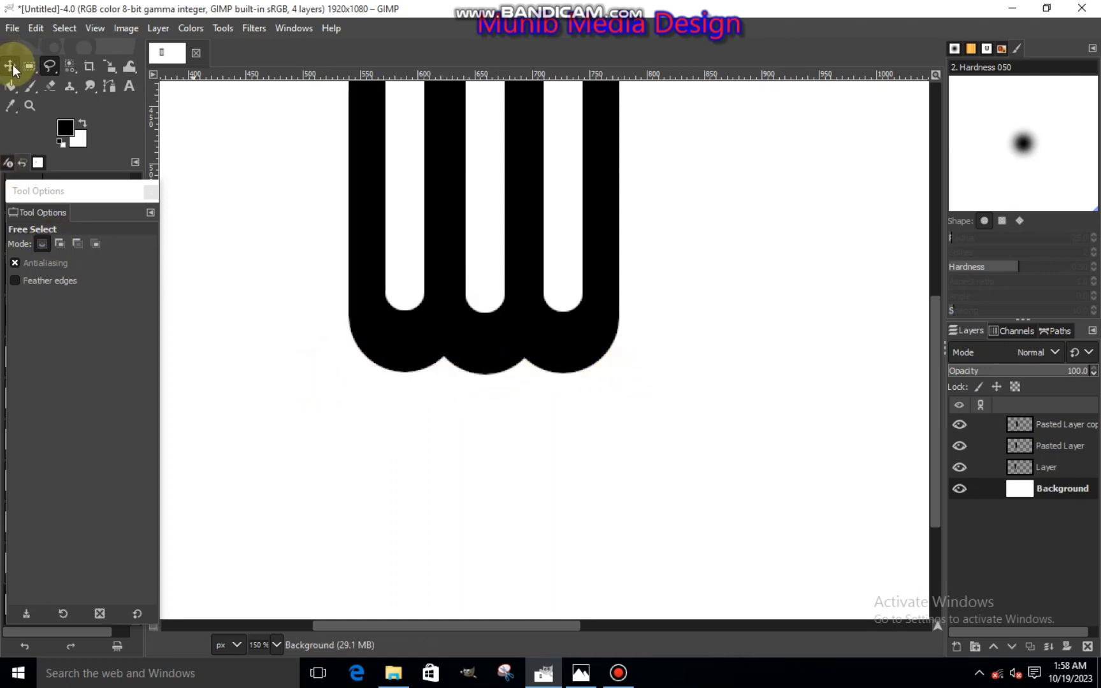
pyautogui.click(11, 66)
pyautogui.scroll(-3, 351, 273)
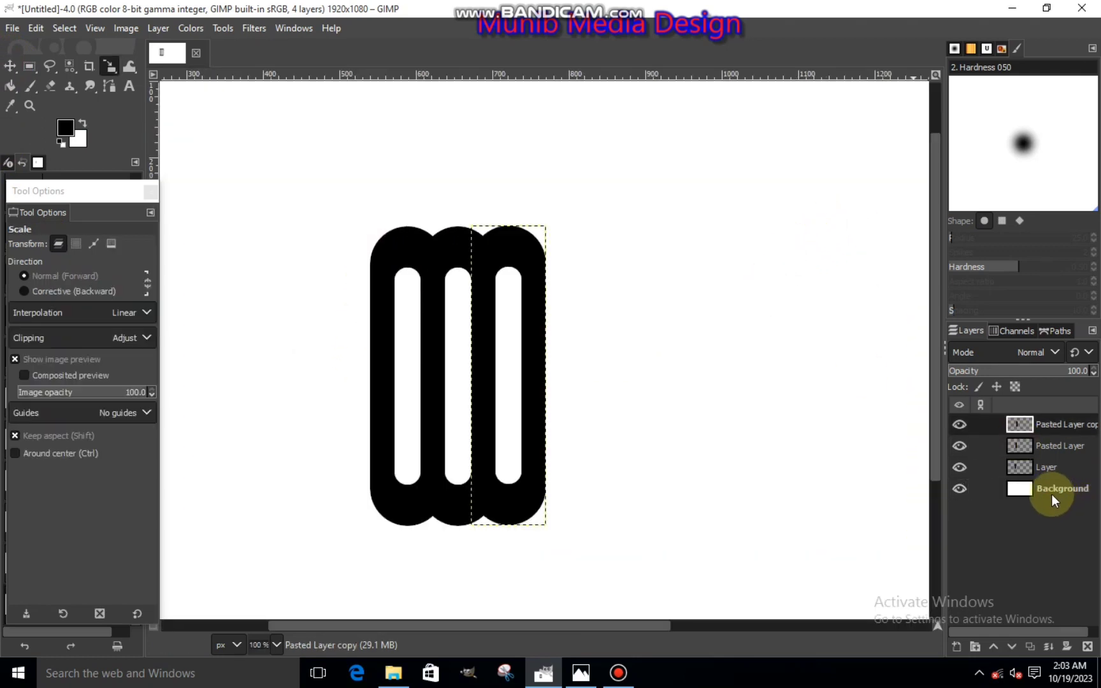
# With Layer active, draw a 121 × 19 px rectangular selection at position 595, 467 across the inner sides of the three outlines.
pyautogui.click(1044, 468)
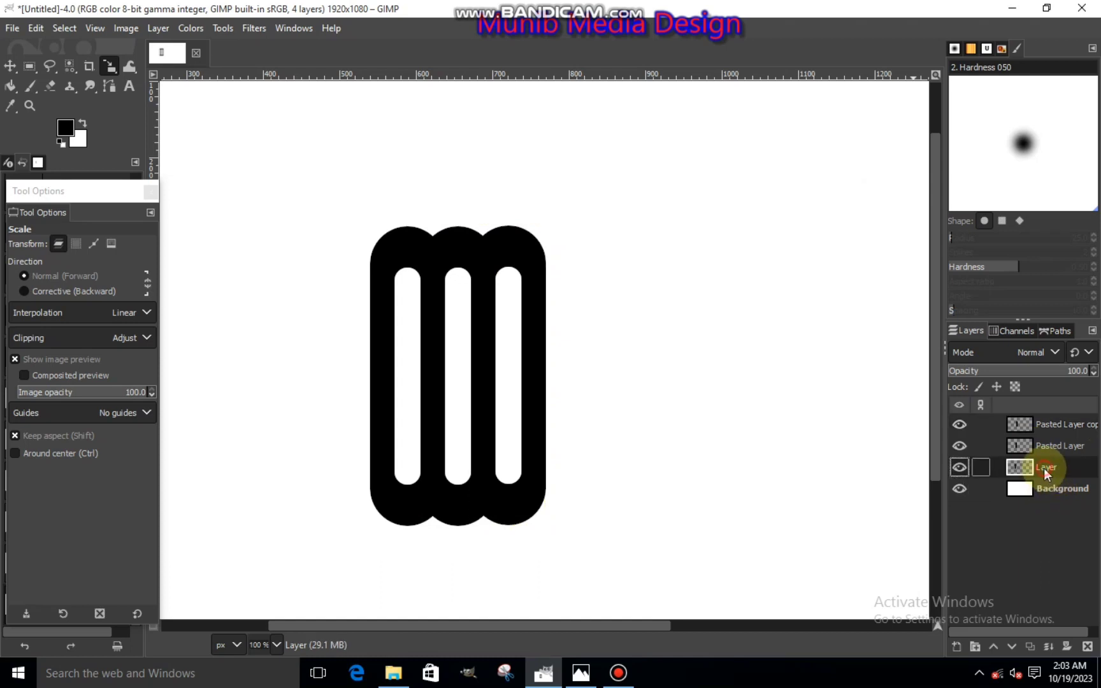
pyautogui.click(1026, 450)
pyautogui.click(960, 446)
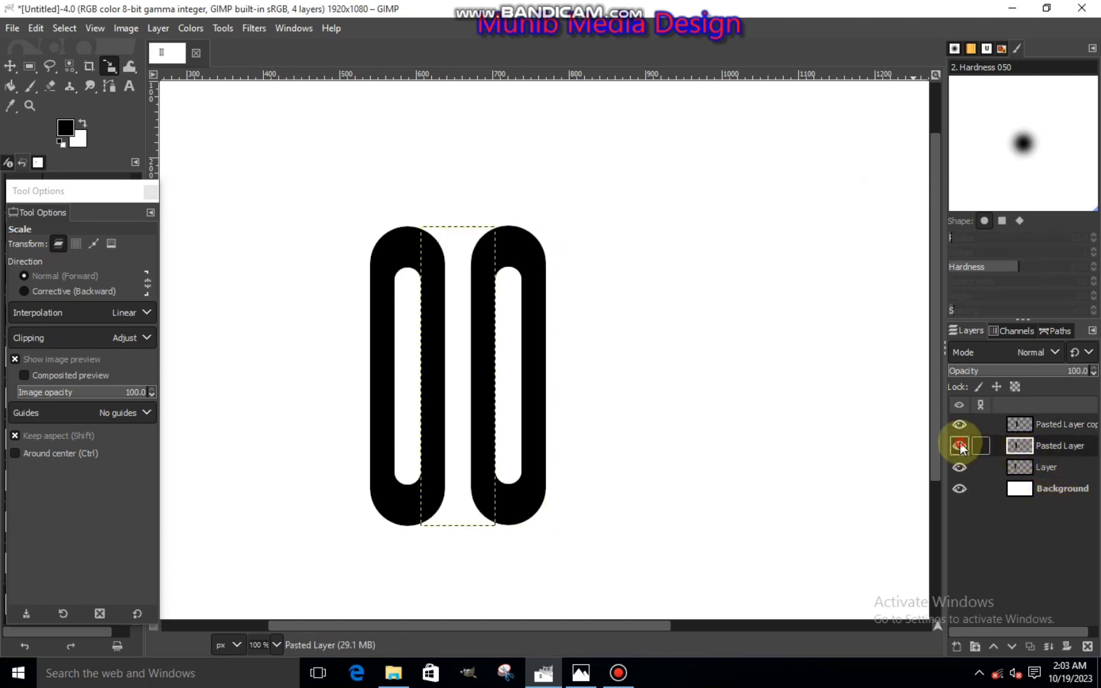
pyautogui.click(960, 446)
pyautogui.press('Down')
pyautogui.hotkey('shift', 'o')
pyautogui.click(30, 66)
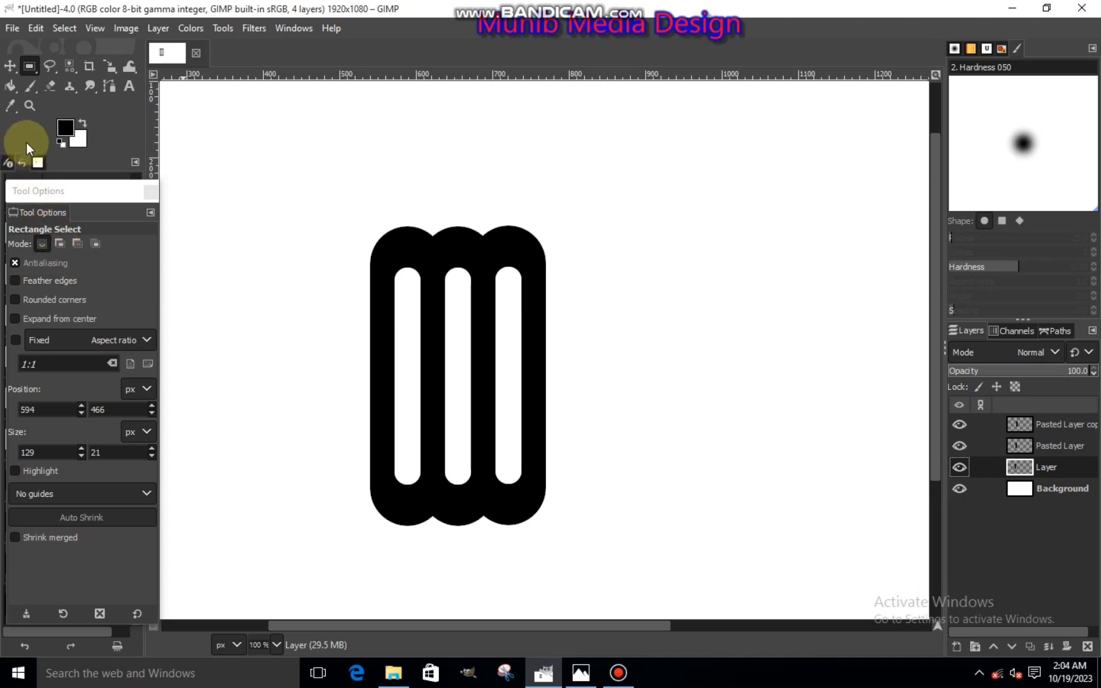
pyautogui.scroll(2, 440, 388)
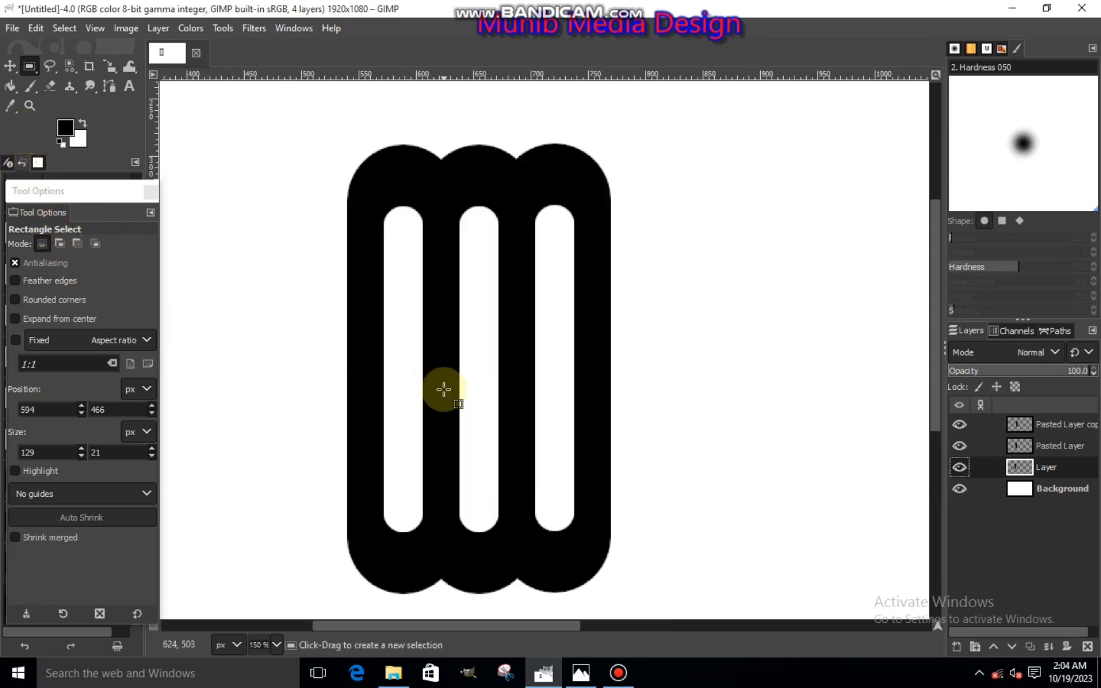
pyautogui.moveTo(396, 333); pyautogui.dragTo(580, 365)
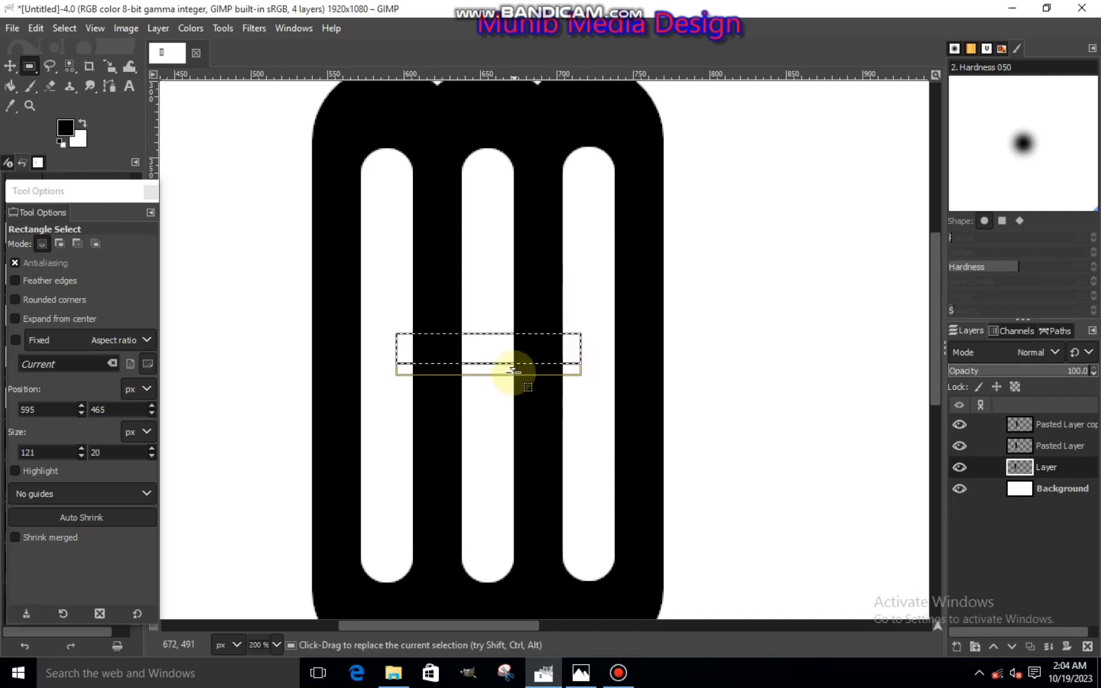
pyautogui.moveTo(513, 369); pyautogui.dragTo(504, 349)
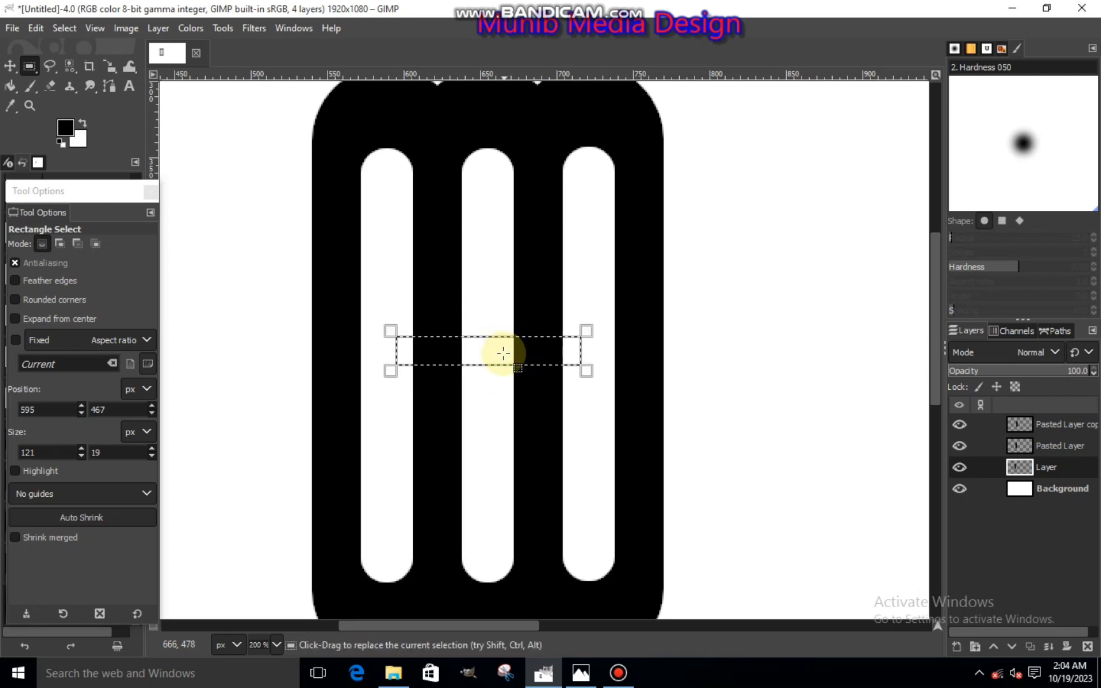
# Cut the selected horizontal strip out of Layer and out of Pasted Layer.
pyautogui.rightClick(505, 355)
pyautogui.moveTo(546, 397)
pyautogui.click(667, 246)
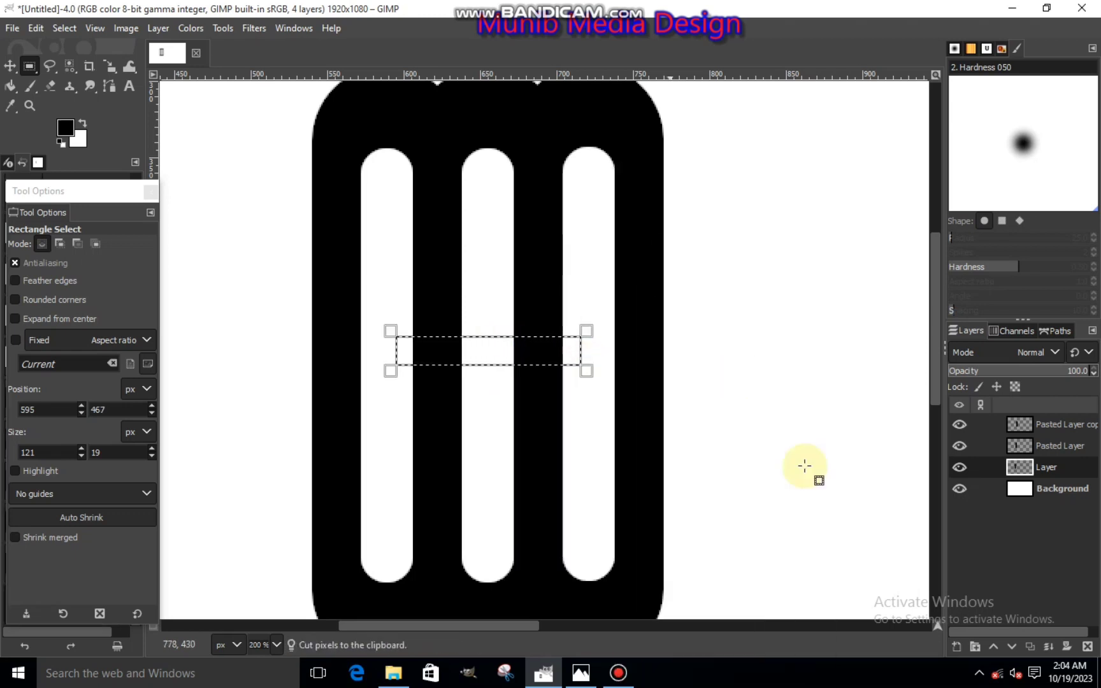
pyautogui.click(979, 441)
pyautogui.rightClick(446, 317)
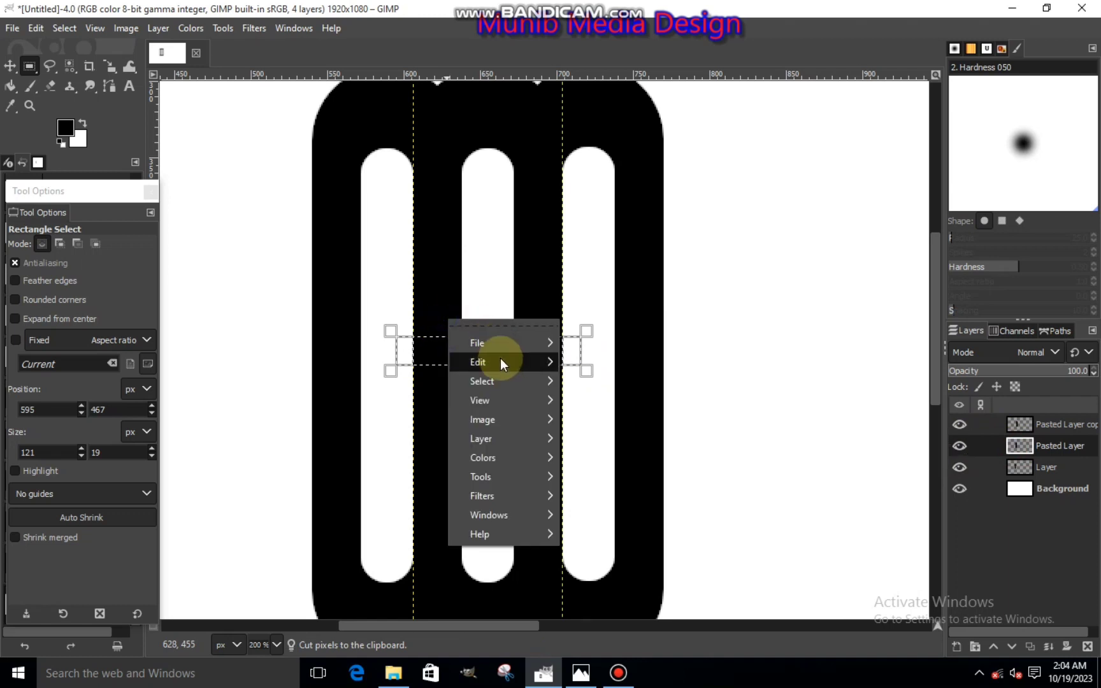
pyautogui.moveTo(502, 360)
pyautogui.click(609, 250)
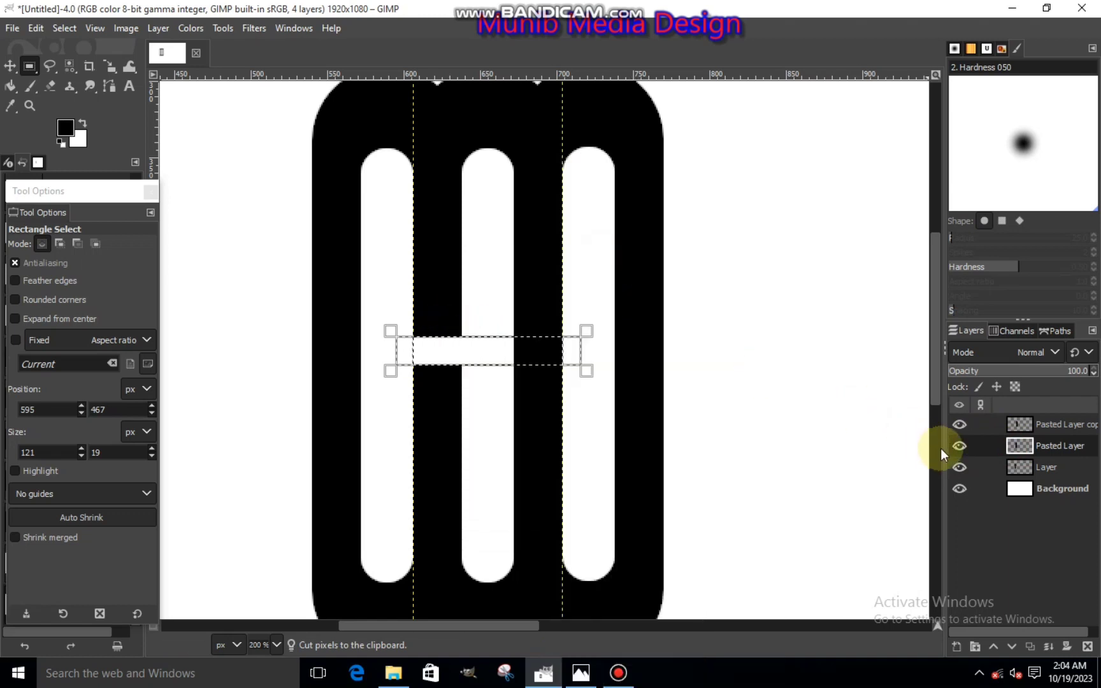
# Cut the same strip out of the Pasted Layer copy and clear the selection.
pyautogui.click(1013, 434)
pyautogui.rightClick(505, 352)
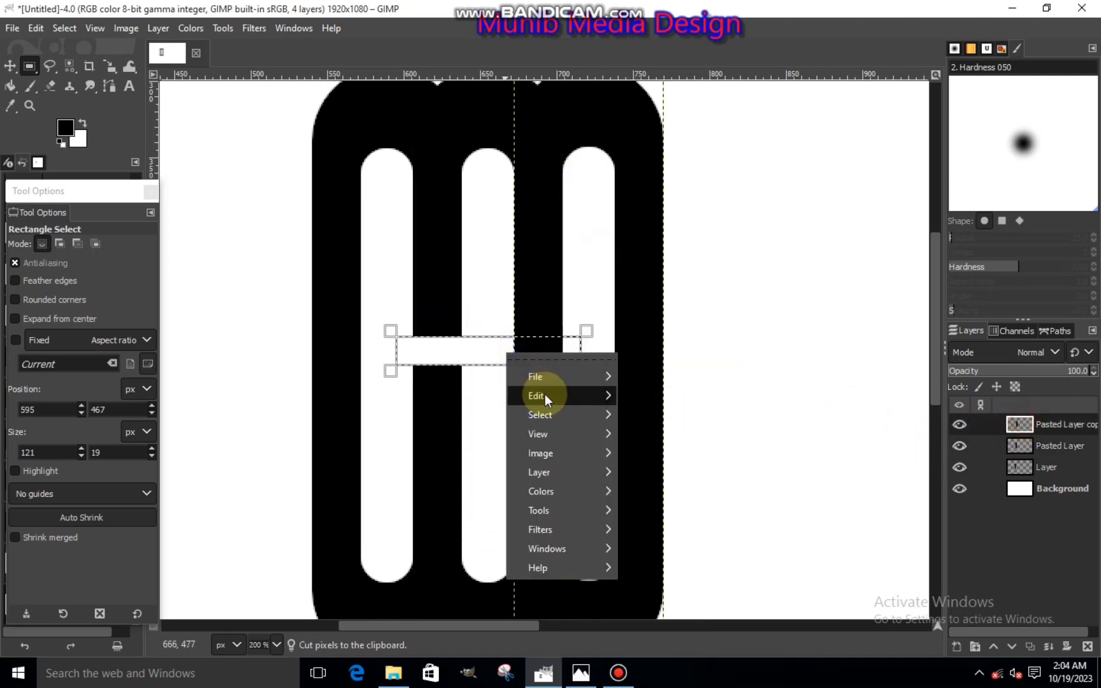
pyautogui.moveTo(545, 395)
pyautogui.click(633, 249)
pyautogui.hotkey('ctrl', 'shift', 'a')
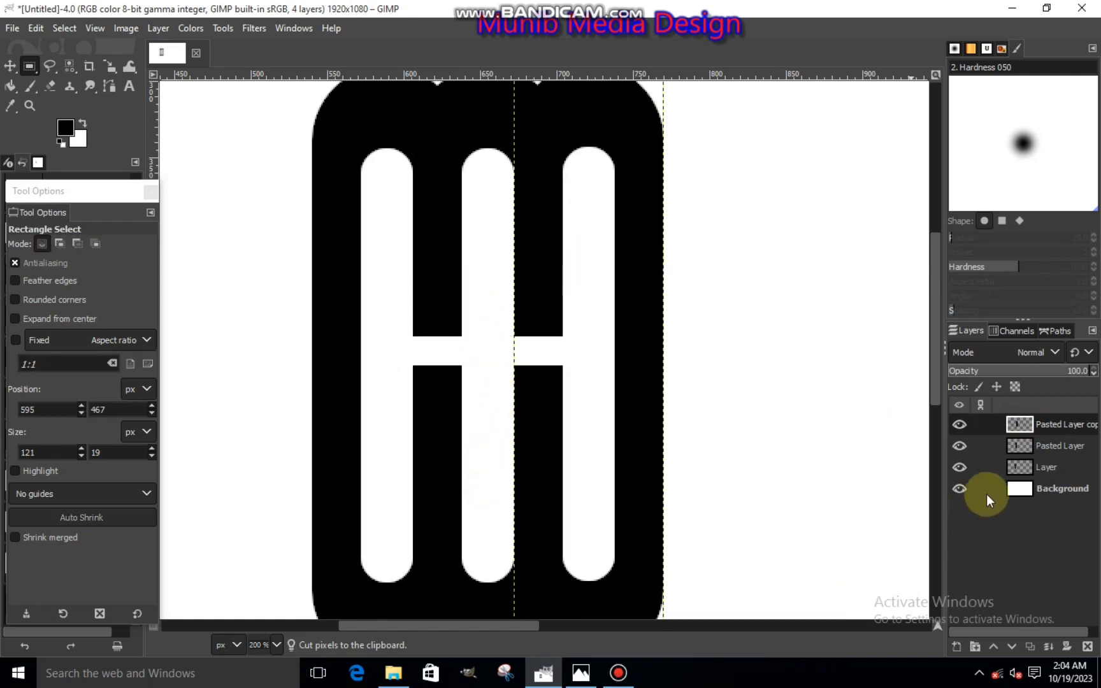
# Select the middle outline on Pasted Layer by color and grow the selection by 7 px.
pyautogui.click(1005, 445)
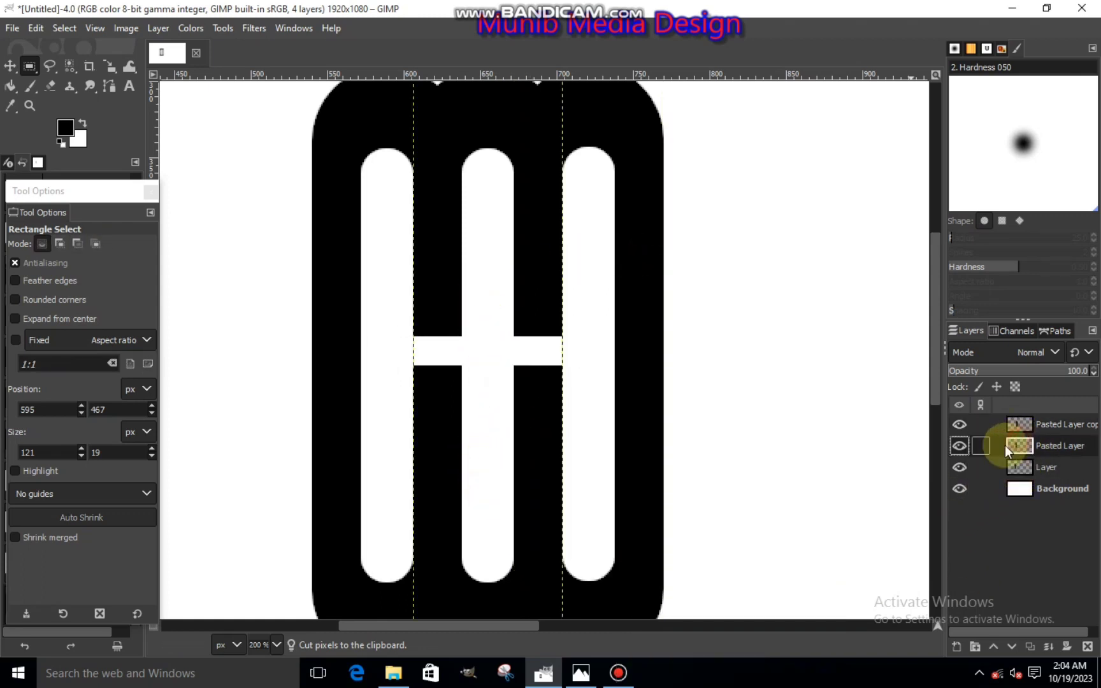
pyautogui.click(958, 446)
pyautogui.scroll(-1, 733, 413)
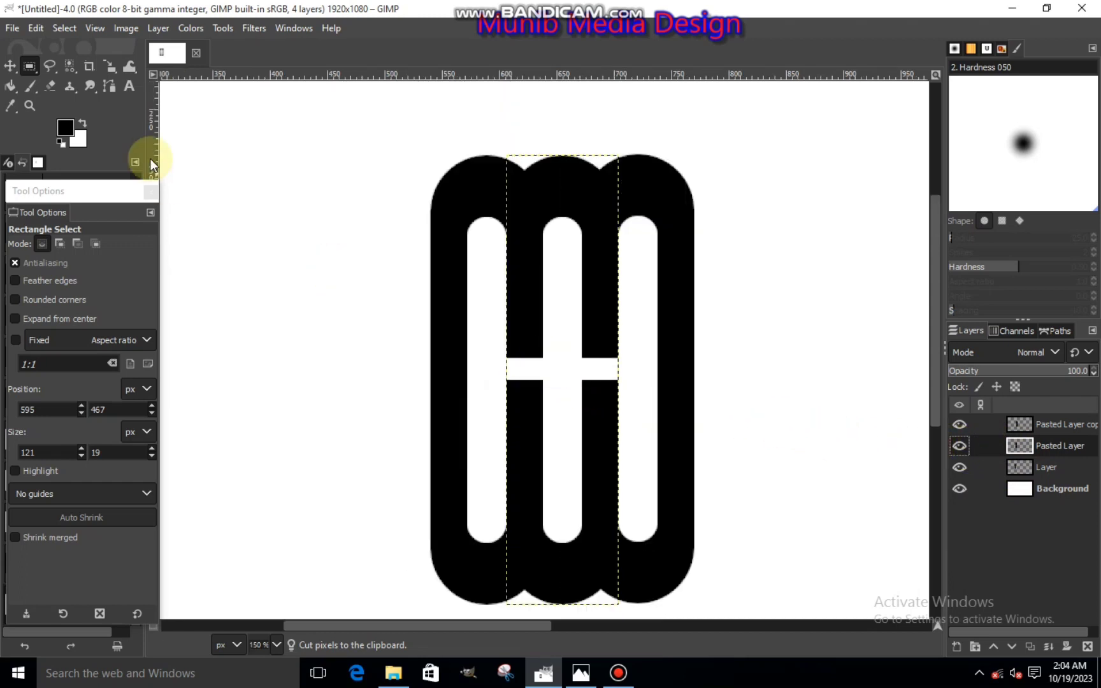
pyautogui.click(69, 66)
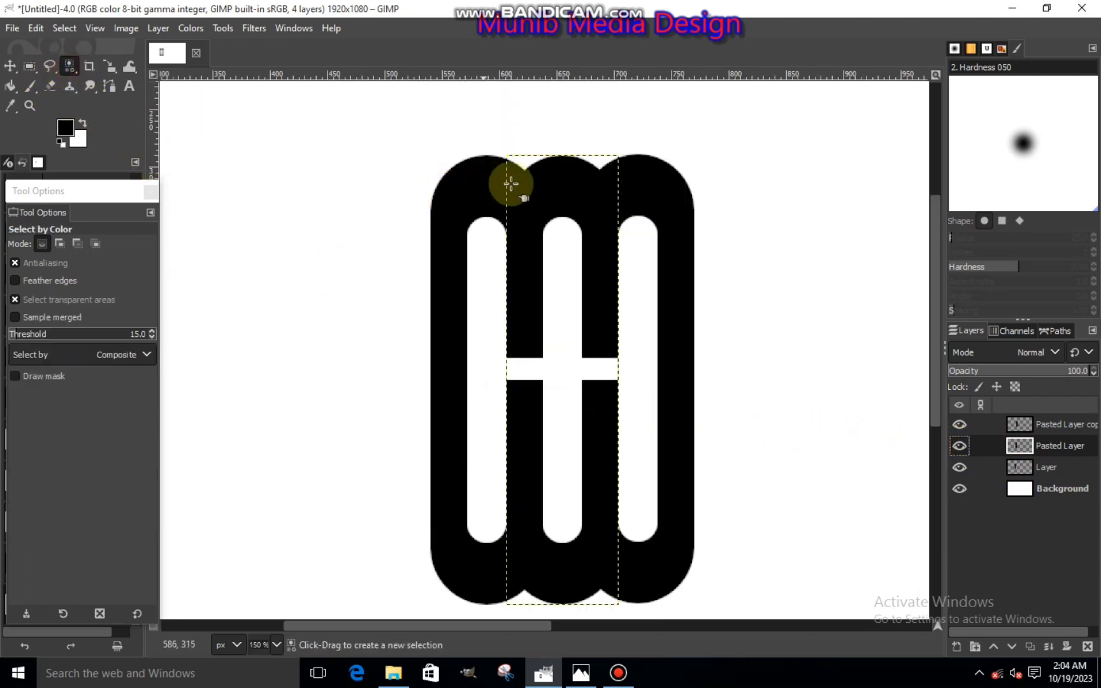
pyautogui.click(534, 182)
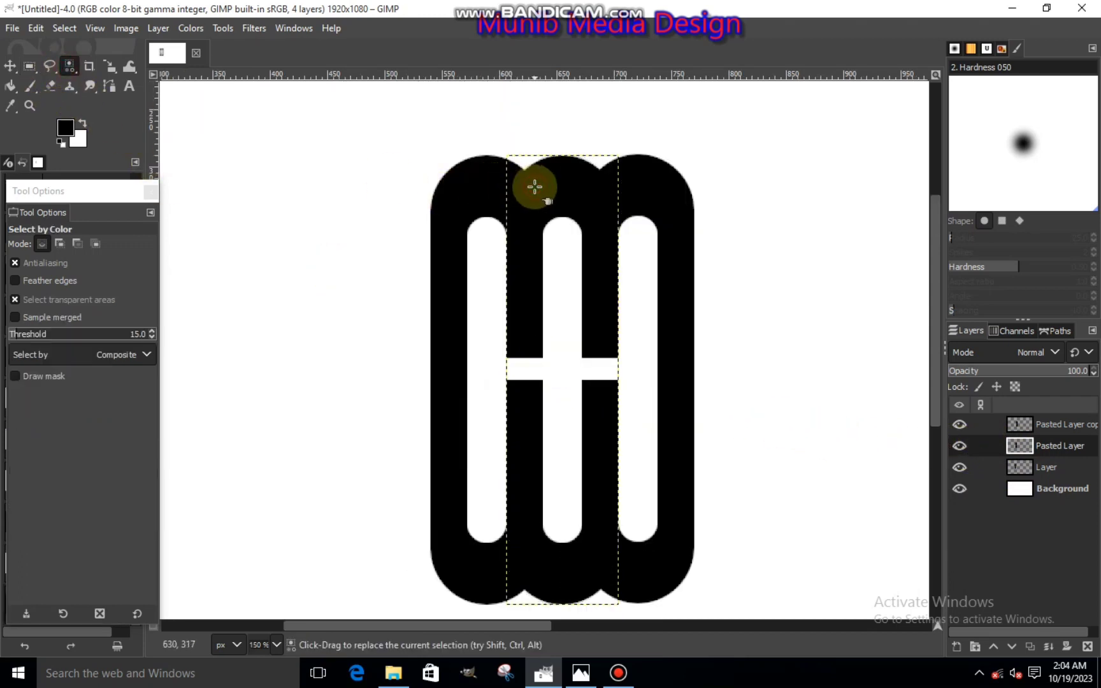
pyautogui.click(61, 28)
pyautogui.click(92, 253)
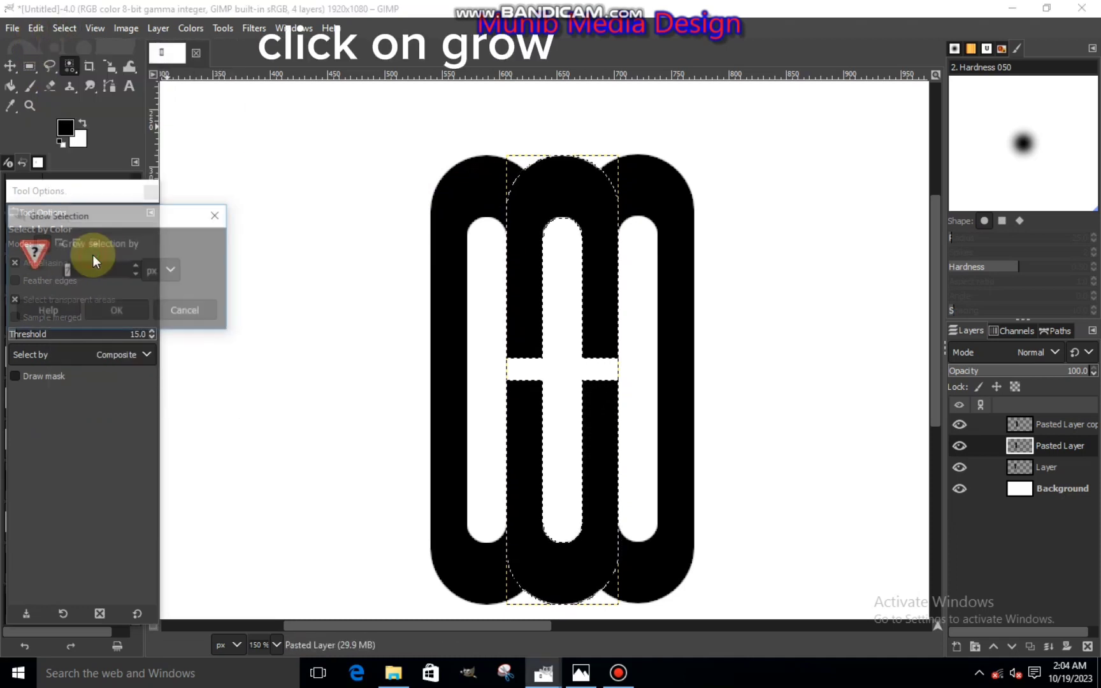
pyautogui.click(106, 309)
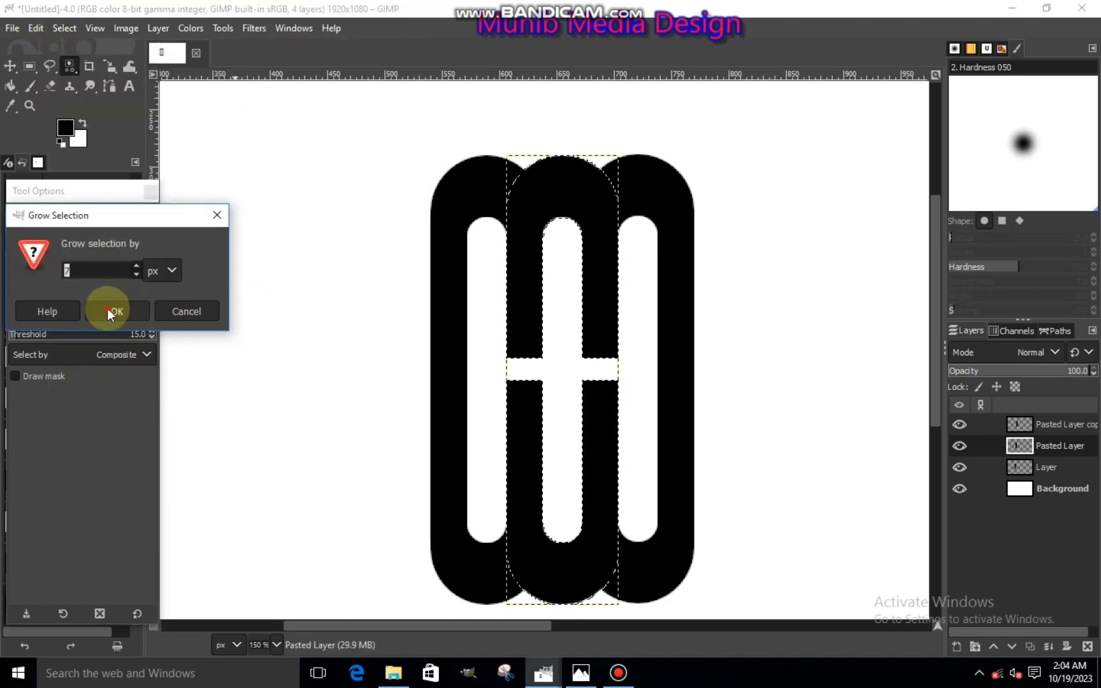
# On Layer, erase the lower part of the first outline inside the grown selection with the Eraser at size 27, and clear the selection.
pyautogui.click(1027, 468)
pyautogui.click(959, 467)
pyautogui.click(958, 468)
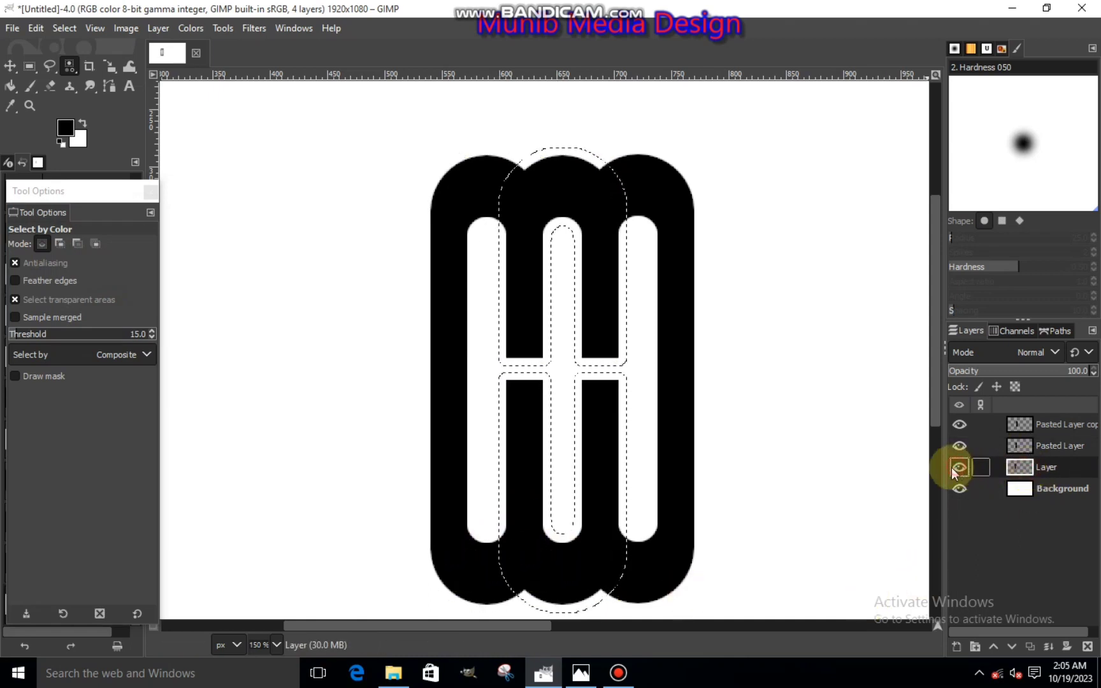
pyautogui.click(51, 89)
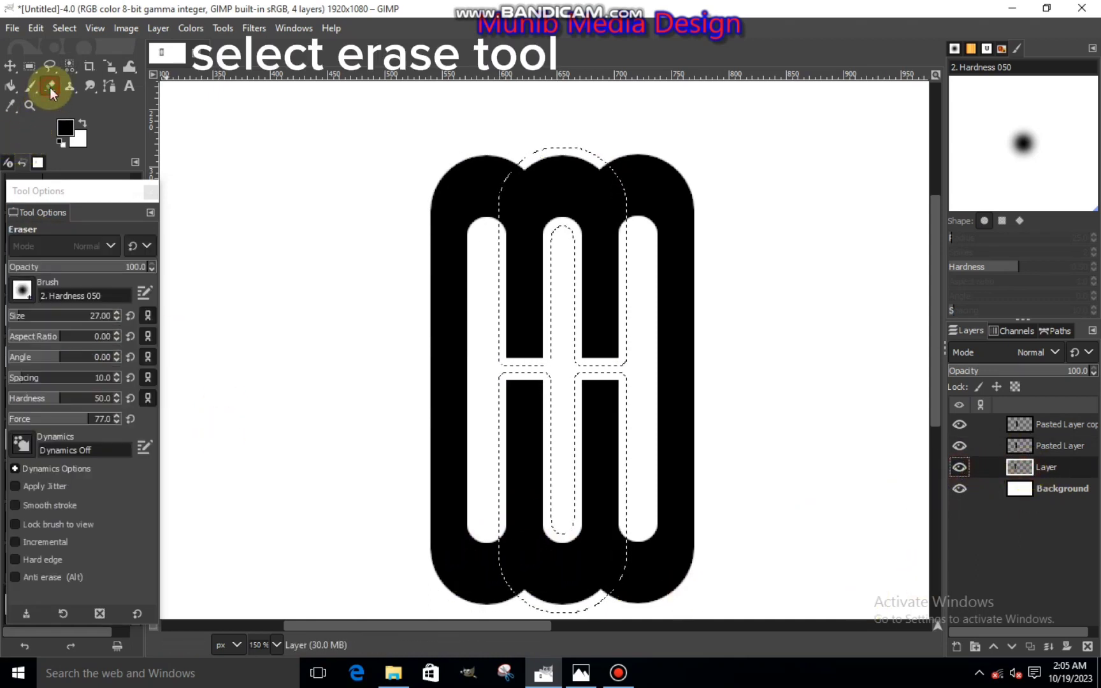
pyautogui.keyDown('ctrl'); pyautogui.scroll(3, 523, 567); pyautogui.keyUp('ctrl')
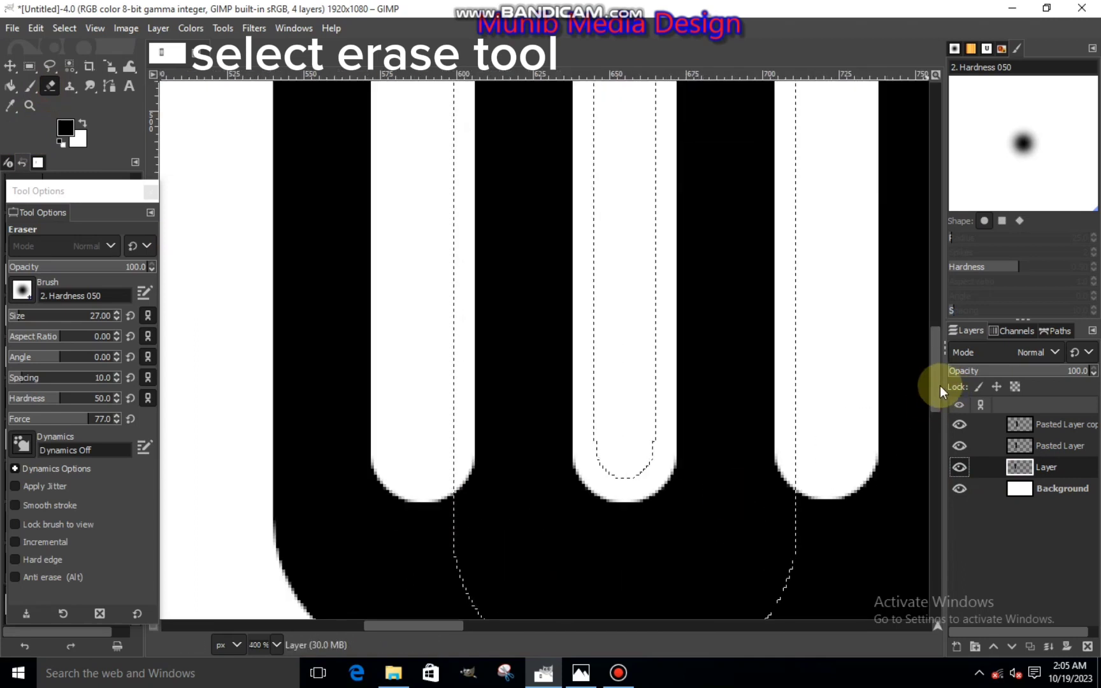
pyautogui.scroll(-5, 935, 402)
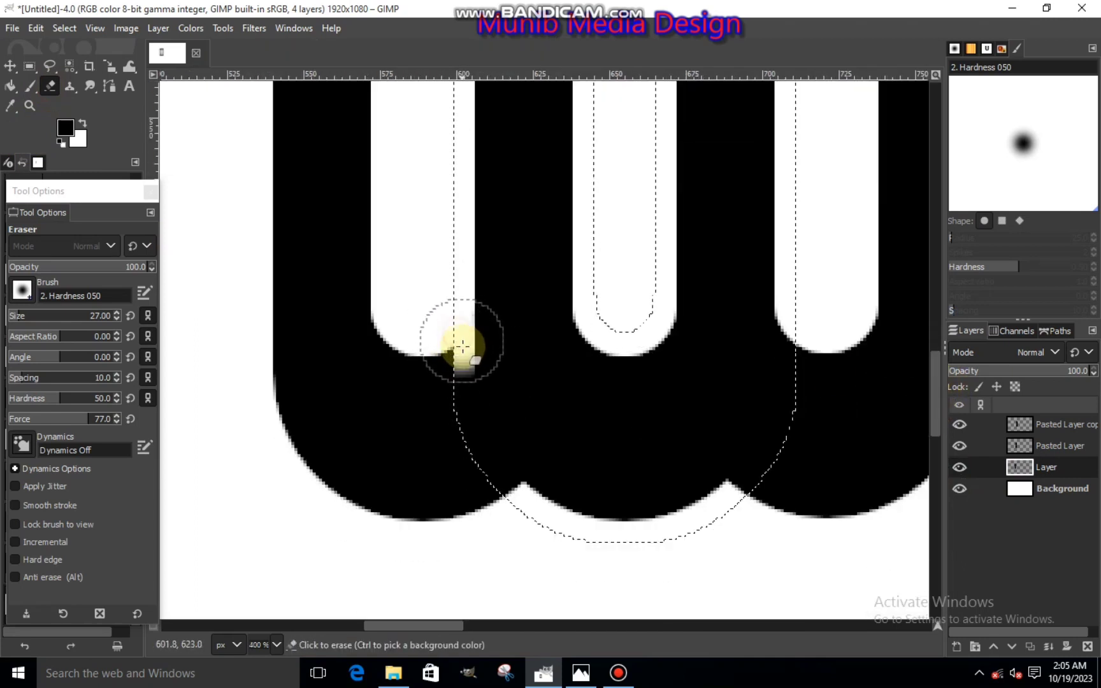
pyautogui.moveTo(463, 346)
pyautogui.mouseDown()
pyautogui.moveTo(481, 414)
pyautogui.moveTo(529, 486)
pyautogui.moveTo(497, 469)
pyautogui.moveTo(467, 354)
pyautogui.moveTo(531, 488)
pyautogui.moveTo(571, 520)
pyautogui.moveTo(563, 513)
pyautogui.moveTo(608, 498)
pyautogui.moveTo(914, 511)
pyautogui.mouseUp()
pyautogui.hotkey('ctrl', 'shift', 'a')
pyautogui.press('-')
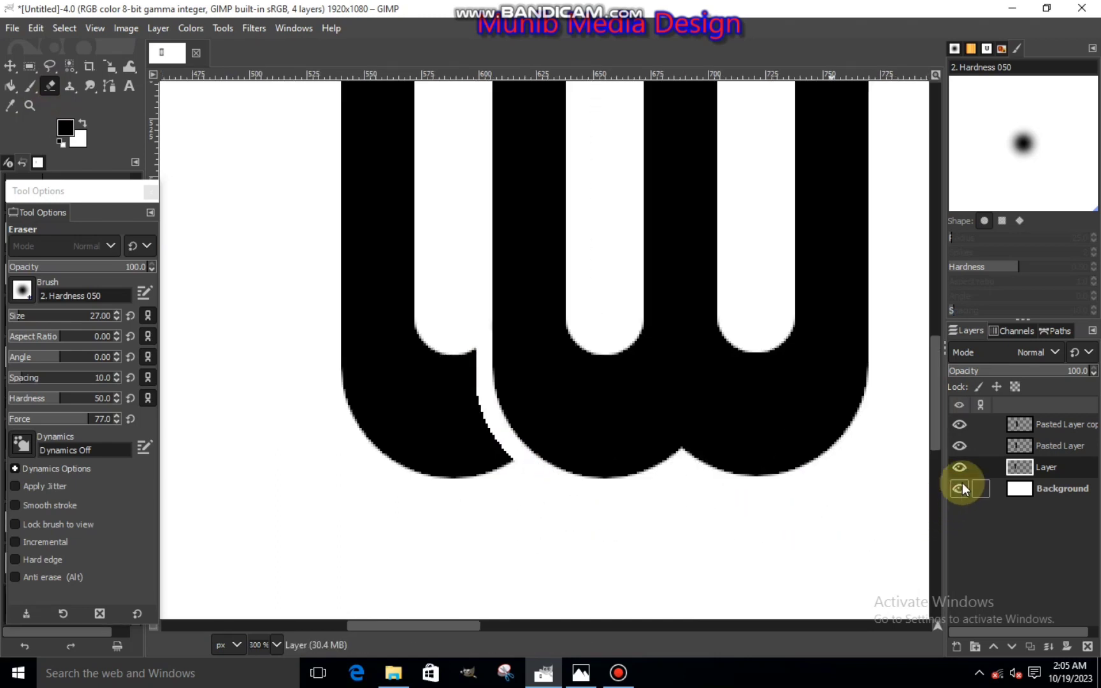
pyautogui.press('-')
pyautogui.press('-')
pyautogui.press('-')
pyautogui.press('-')
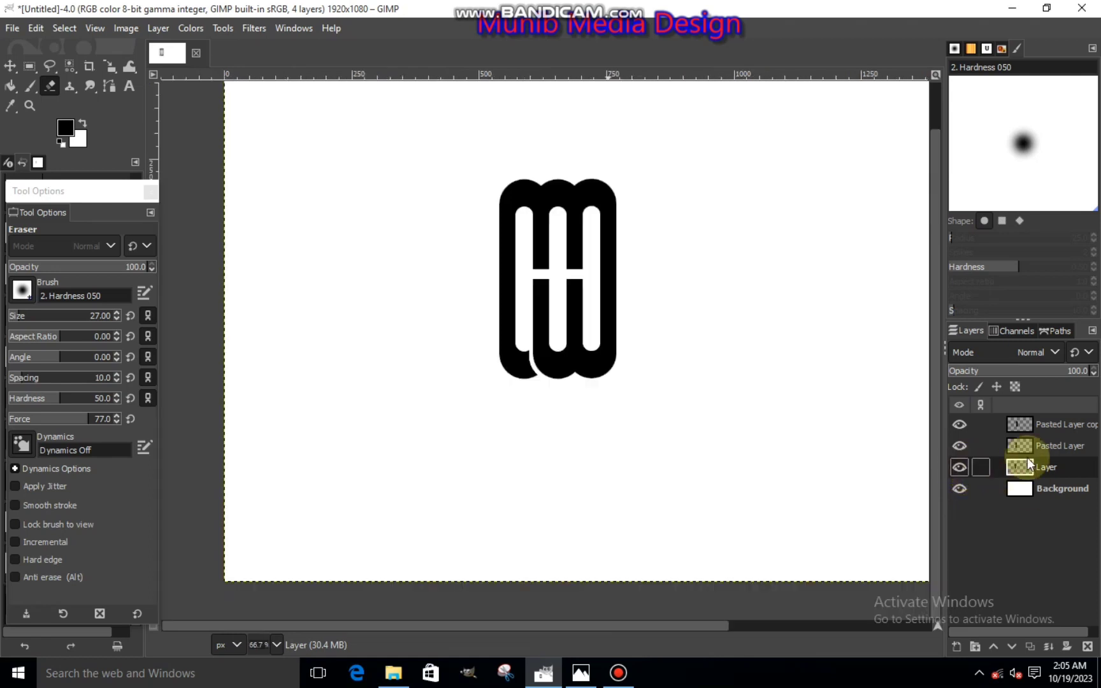
# Select the middle outline on Pasted Layer by color again and grow the selection.
pyautogui.click(1023, 448)
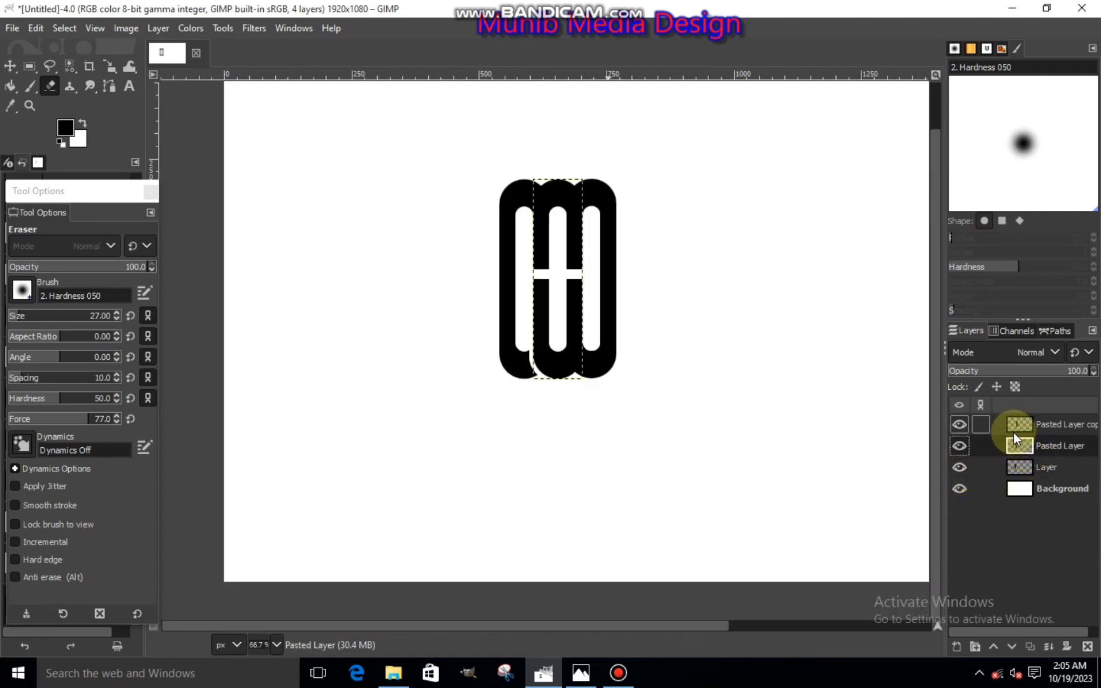
pyautogui.click(961, 443)
pyautogui.click(961, 443)
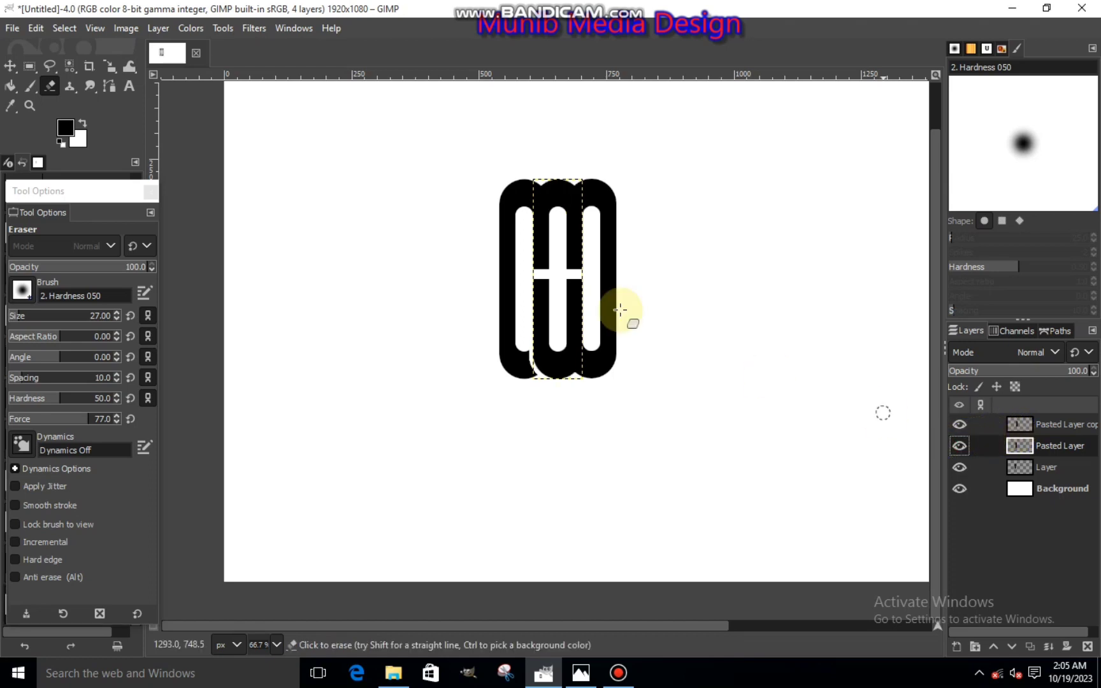
pyautogui.click(69, 65)
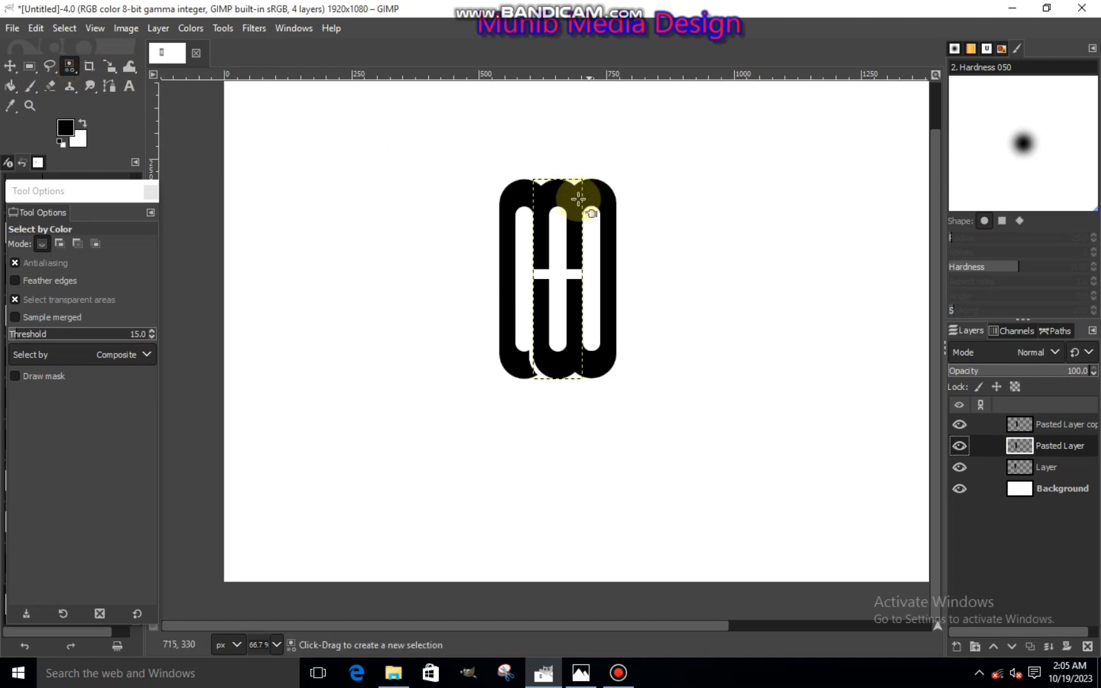
pyautogui.click(560, 192)
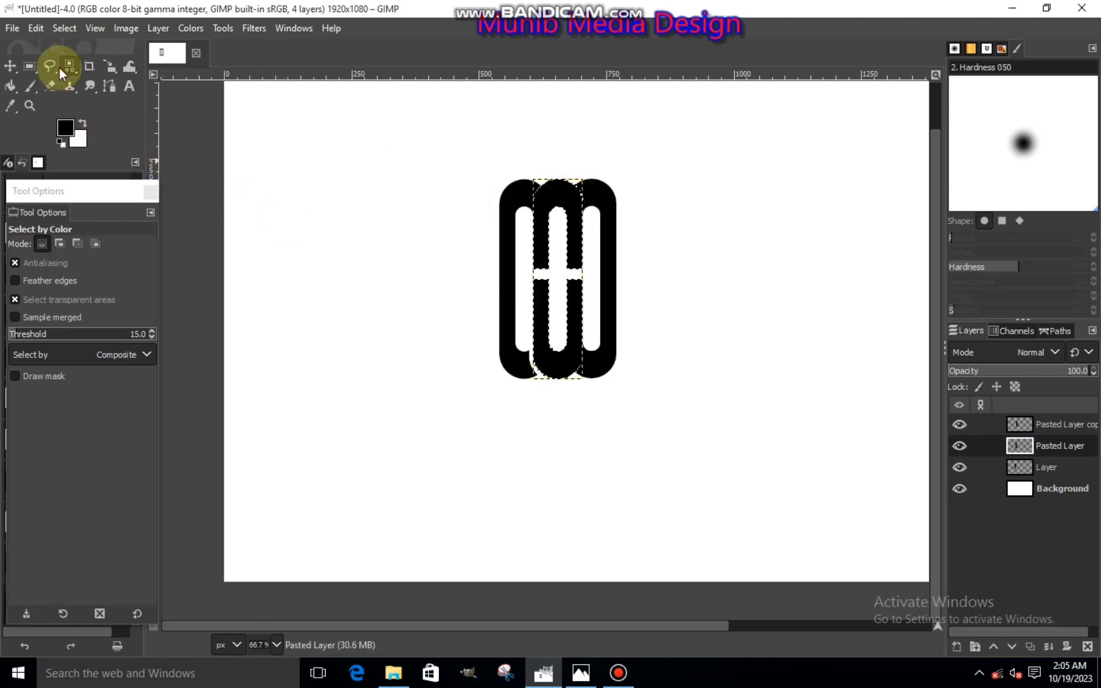
pyautogui.click(63, 28)
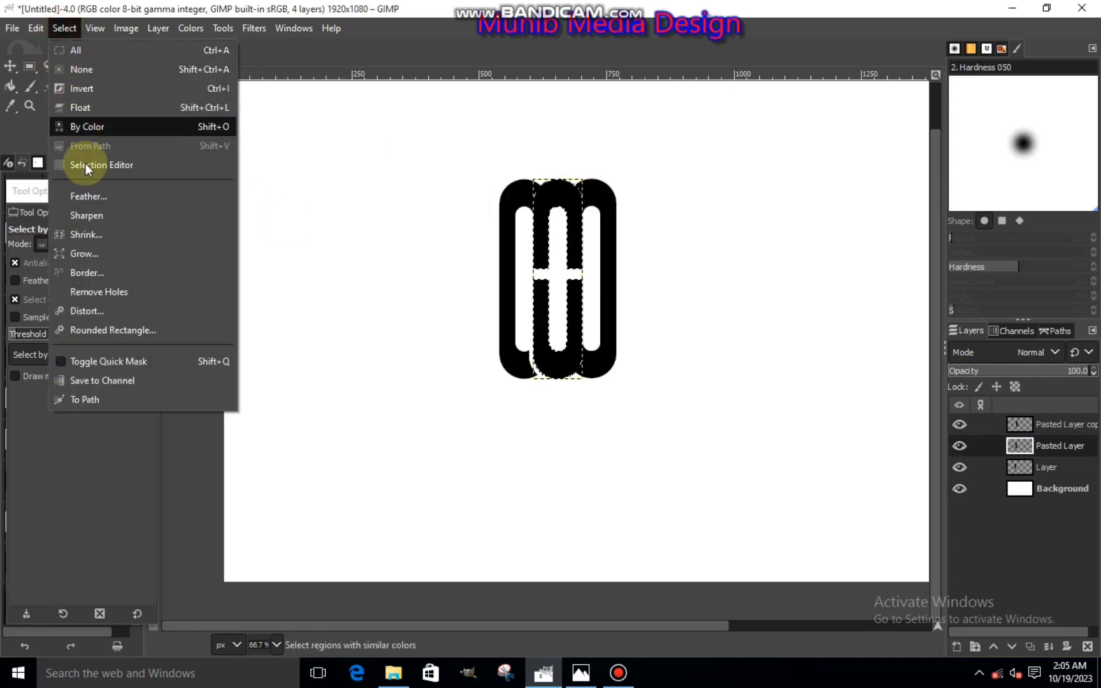
pyautogui.click(78, 253)
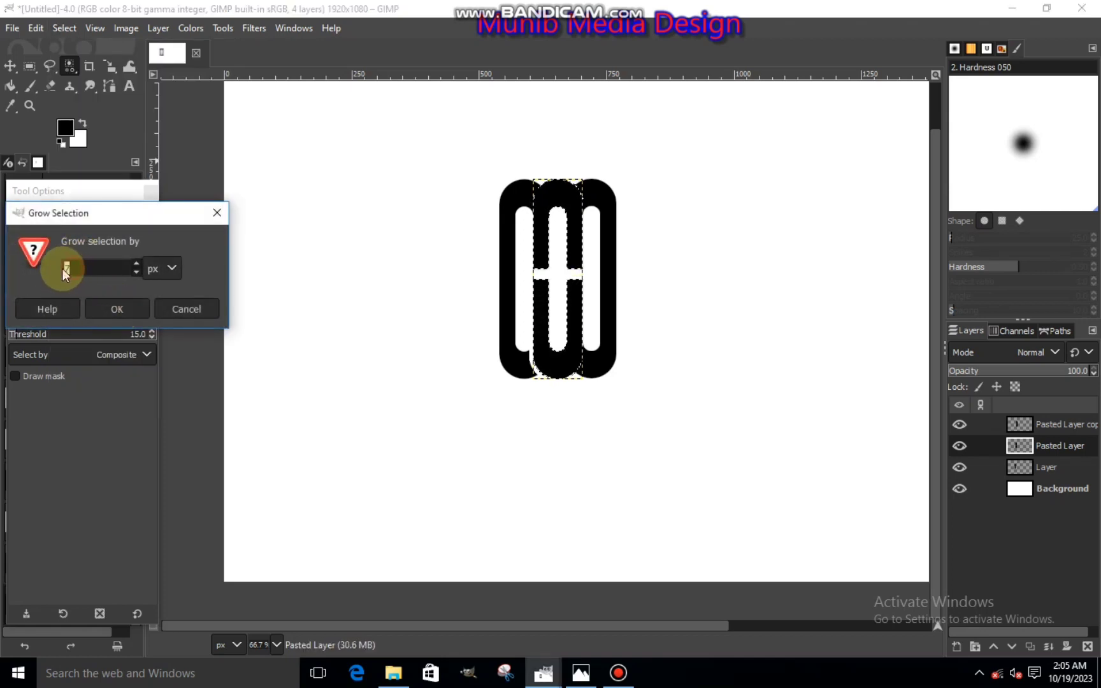
pyautogui.click(107, 309)
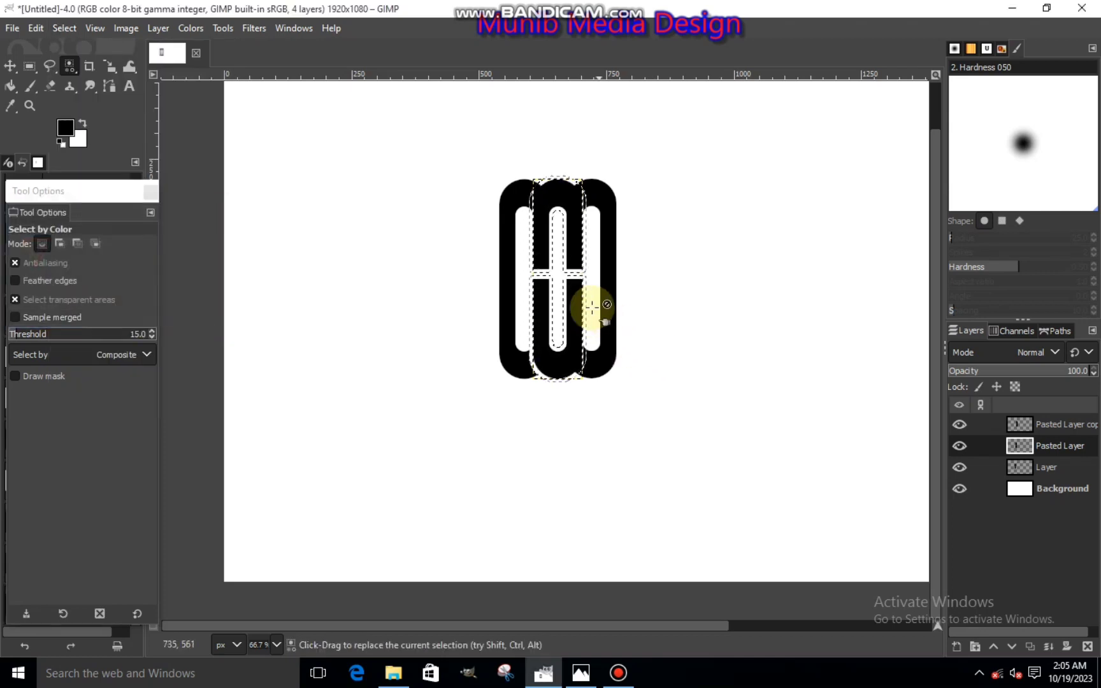
# On Pasted Layer copy, erase the upper part of the third outline inside the grown selection with the Eraser at size 27, and clear the selection.
pyautogui.scroll(1, 567, 265)
pyautogui.scroll(1, 565, 244)
pyautogui.click(1020, 424)
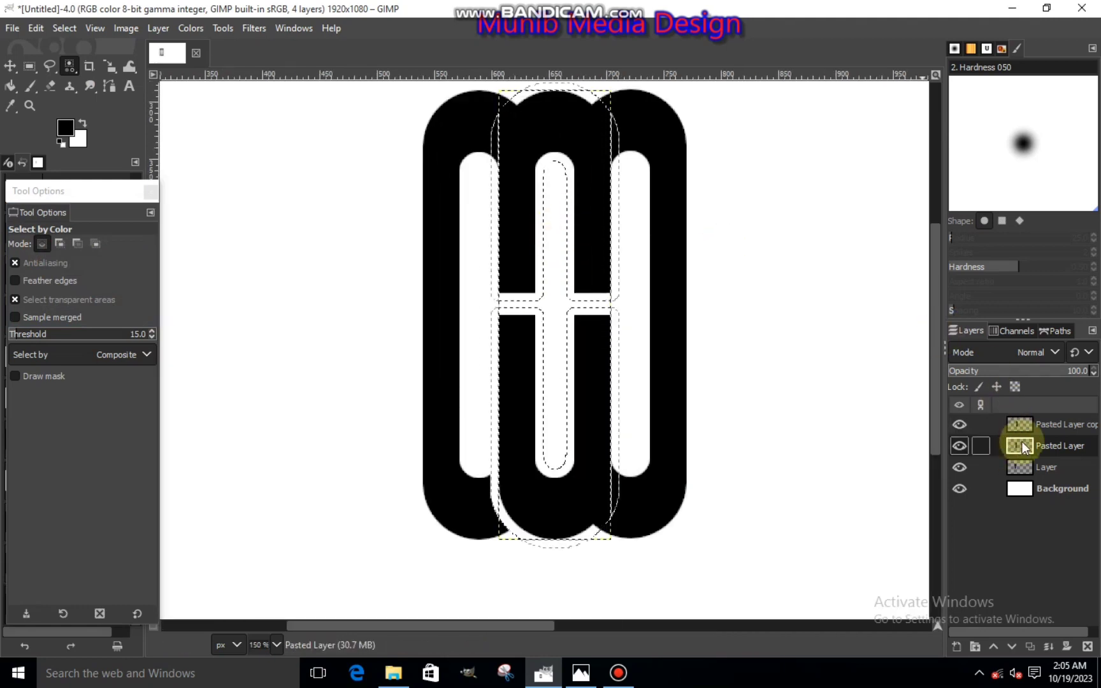
pyautogui.doubleClick(963, 424)
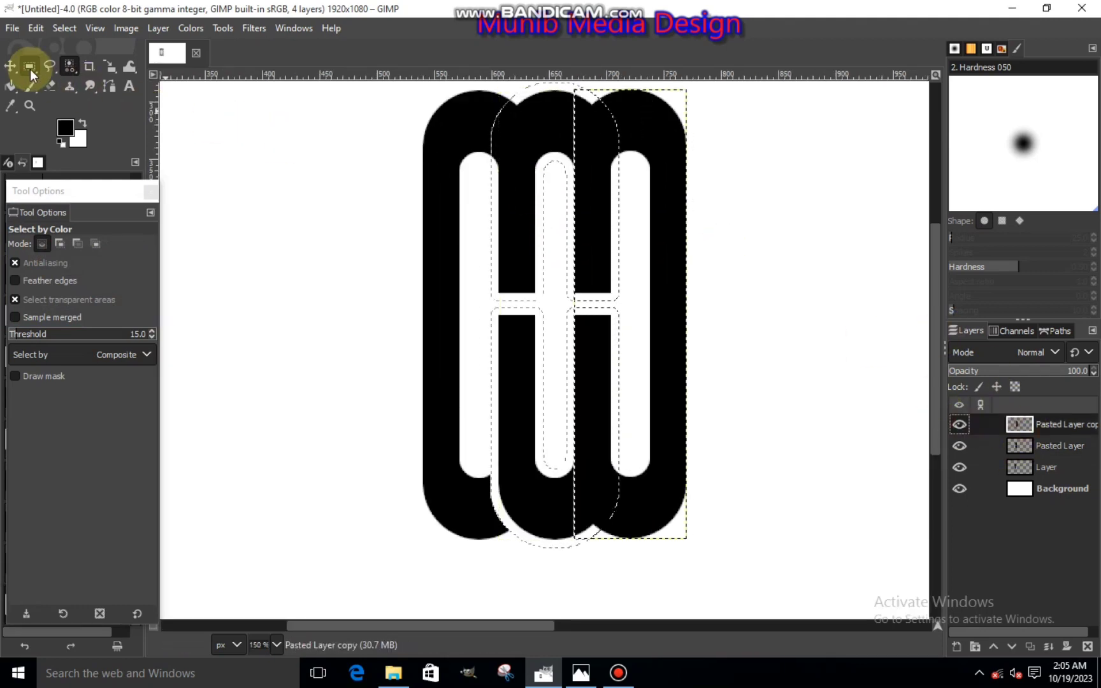
pyautogui.click(49, 90)
pyautogui.scroll(2, 585, 118)
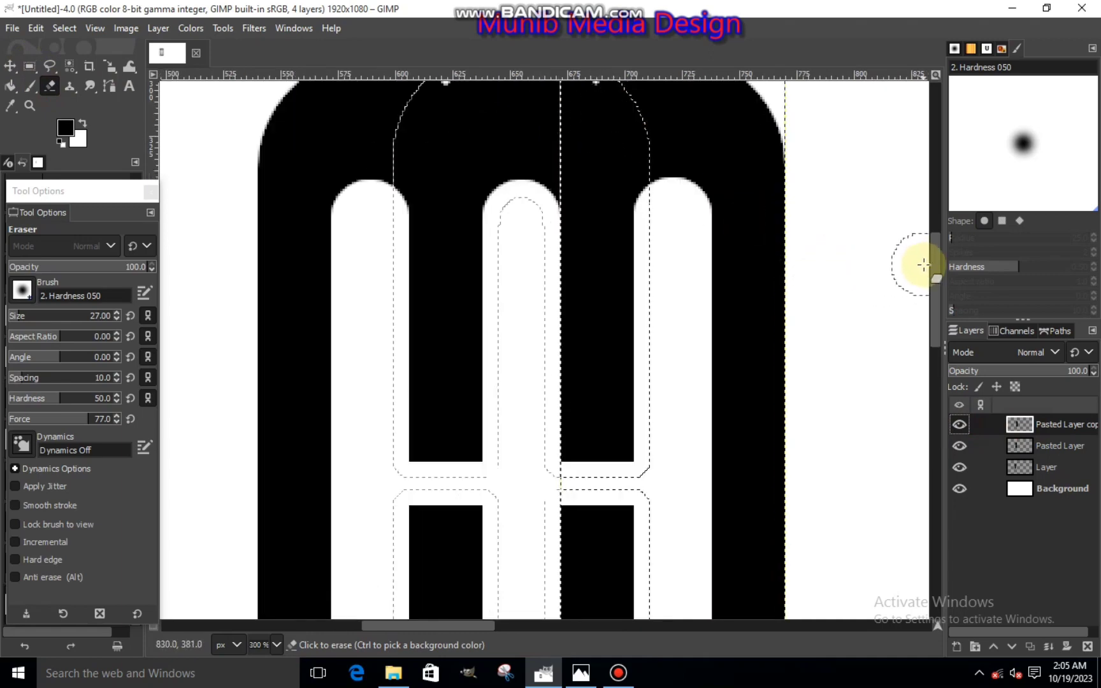
pyautogui.scroll(3, 940, 258)
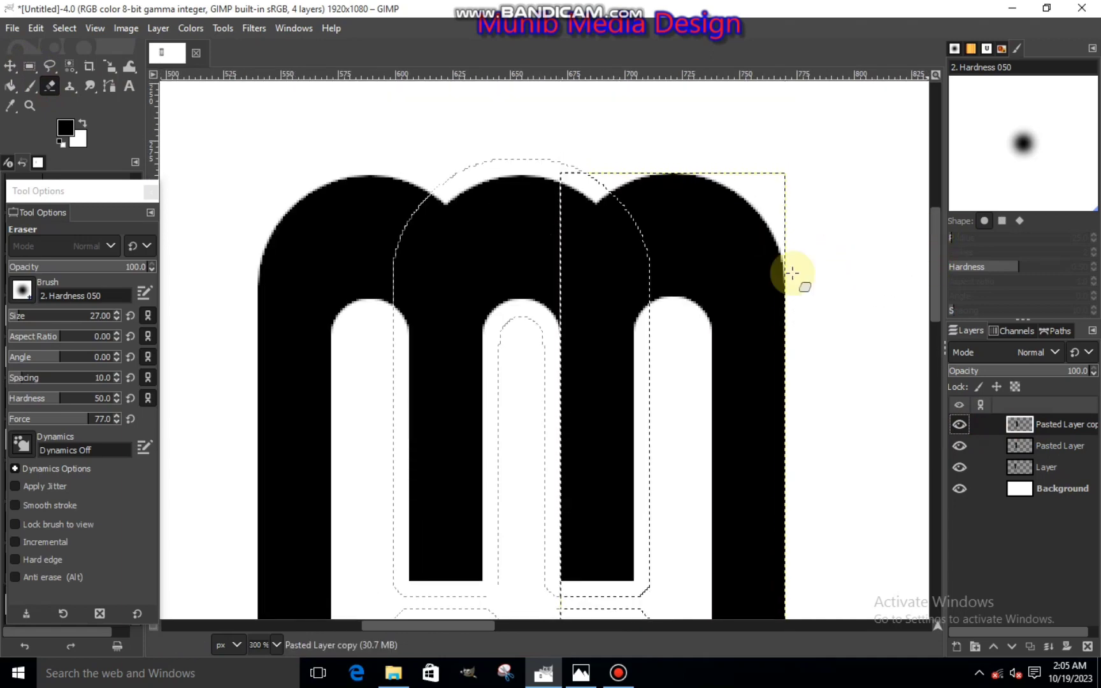
pyautogui.moveTo(590, 192)
pyautogui.mouseDown()
pyautogui.moveTo(622, 217)
pyautogui.moveTo(637, 320)
pyautogui.moveTo(615, 232)
pyautogui.moveTo(584, 179)
pyautogui.moveTo(633, 227)
pyautogui.moveTo(637, 252)
pyautogui.mouseUp()
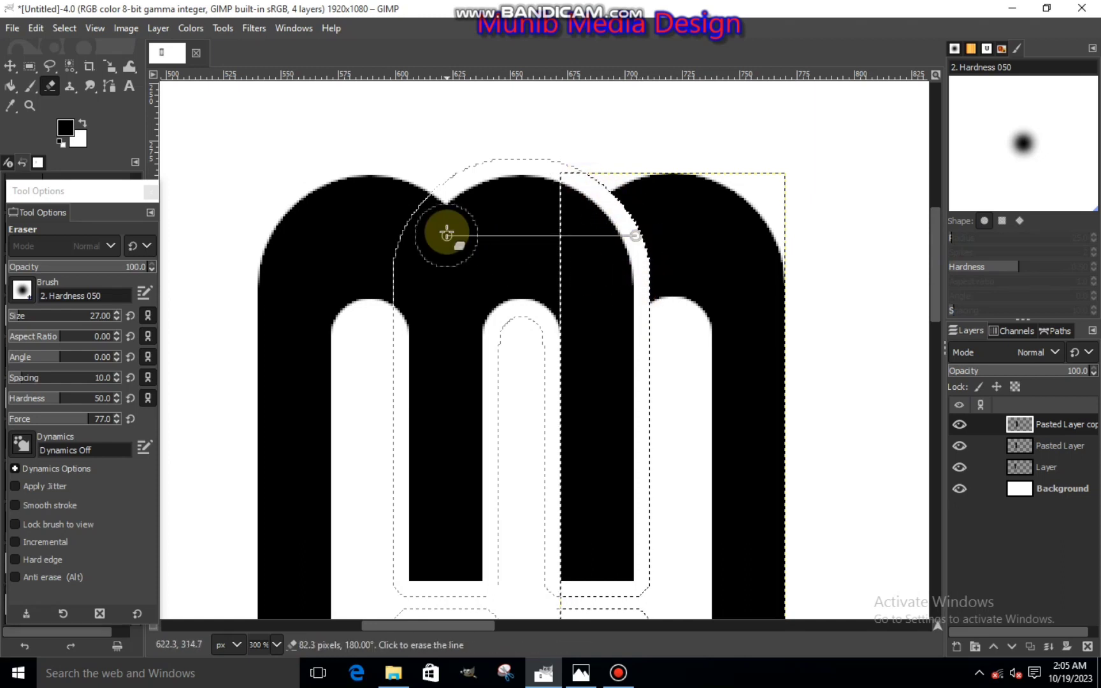
pyautogui.hotkey('ctrl', 'z')
pyautogui.scroll(-5, 811, 386)
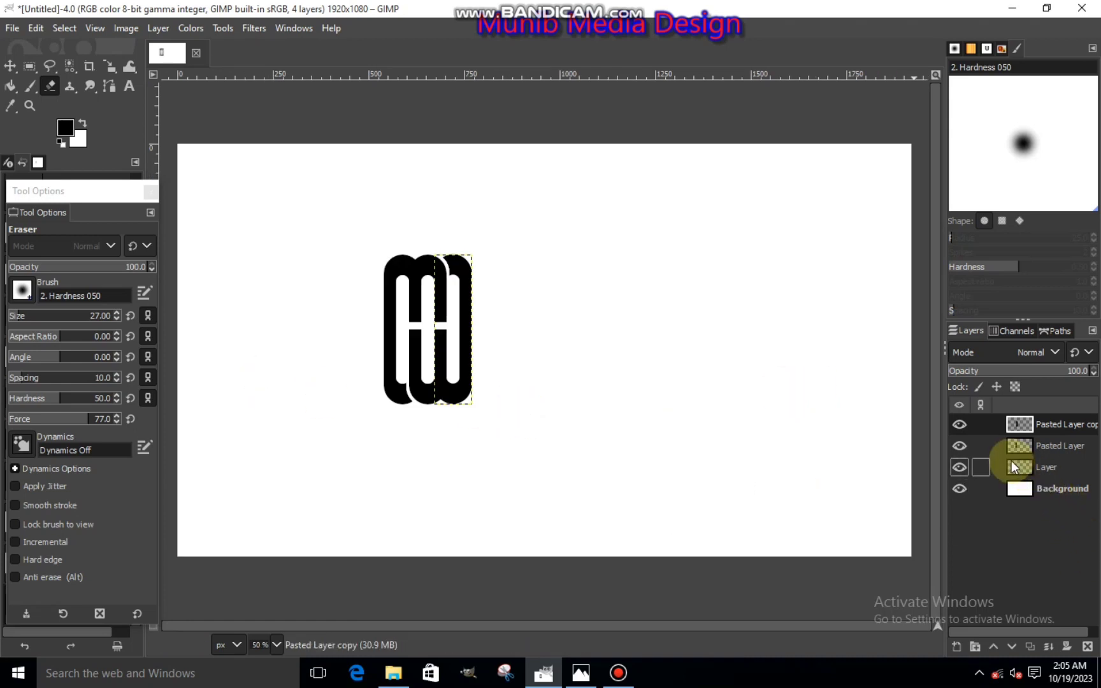
# Merge Pasted Layer copy down into Pasted Layer, and merge the result down into Layer.
pyautogui.rightClick(1031, 419)
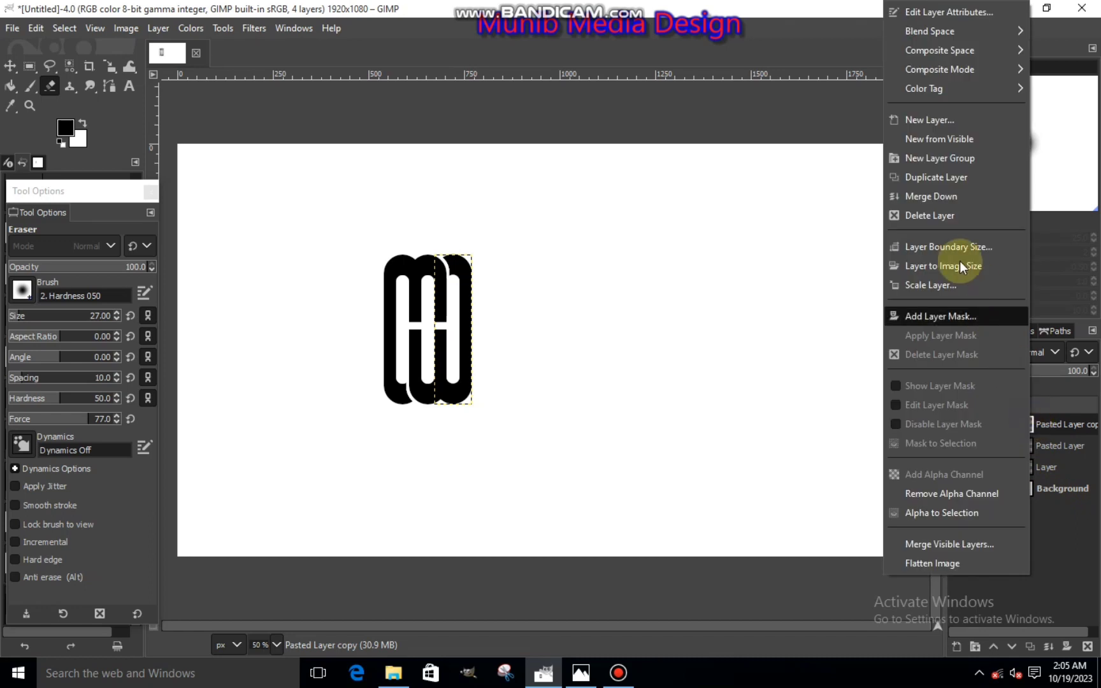
pyautogui.click(934, 197)
pyautogui.rightClick(1023, 435)
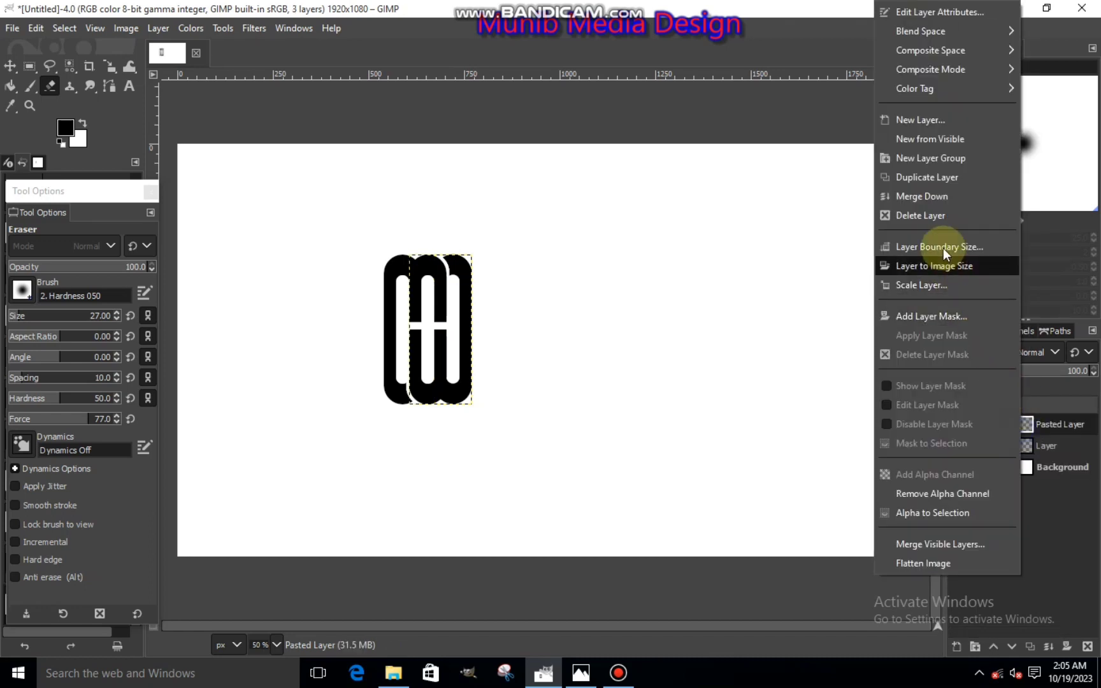
pyautogui.click(923, 194)
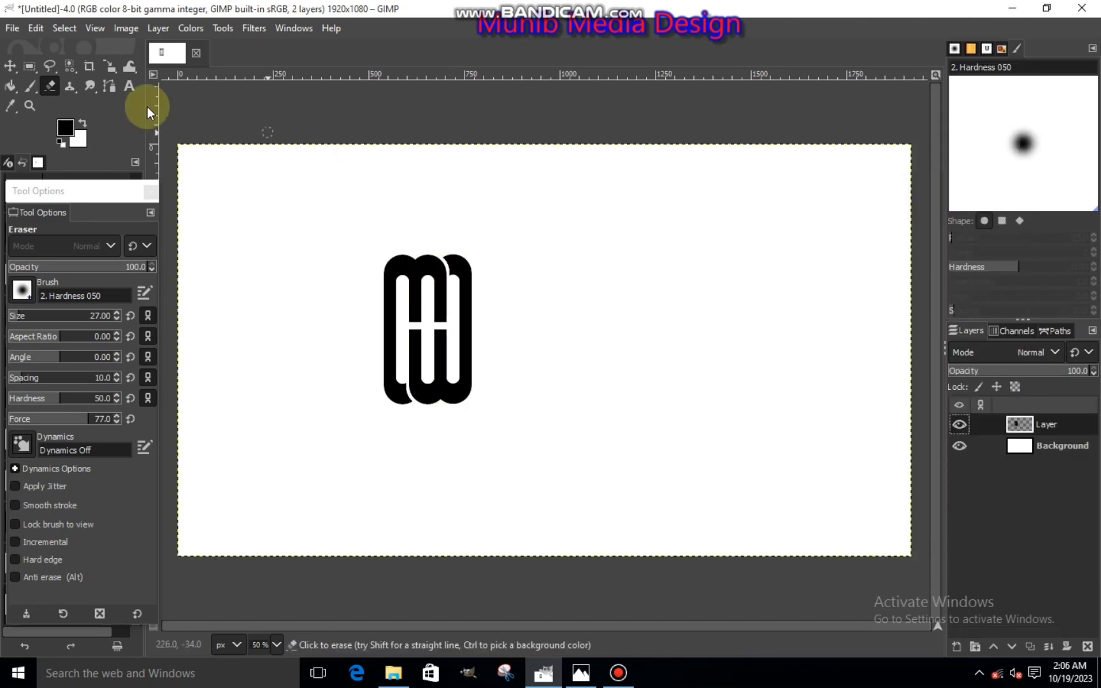
# Move the merged logo about 250 px to the right with the Scale tool, keeping its size at 1920 × 1080 px.
pyautogui.click(109, 65)
pyautogui.click(320, 263)
pyautogui.moveTo(546, 355); pyautogui.dragTo(643, 362)
pyautogui.click(861, 195)
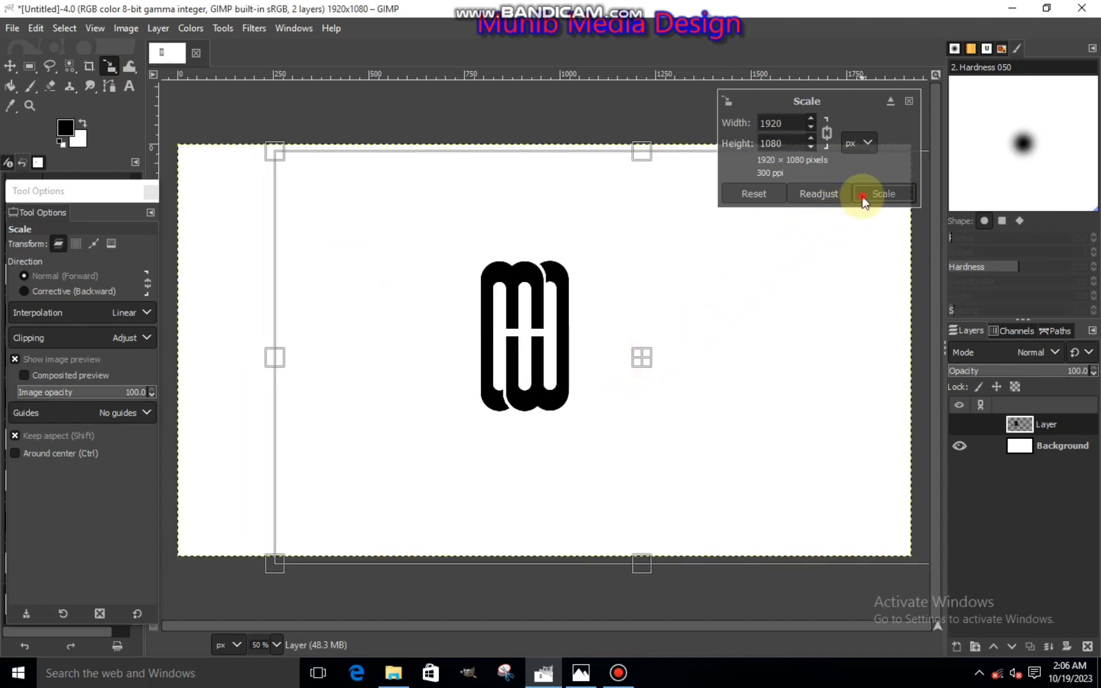
# Start a Free Select outline along the upper curved gap beside the third bar, continuing down to the horizontal gap.
pyautogui.click(51, 66)
pyautogui.scroll(5, 529, 258)
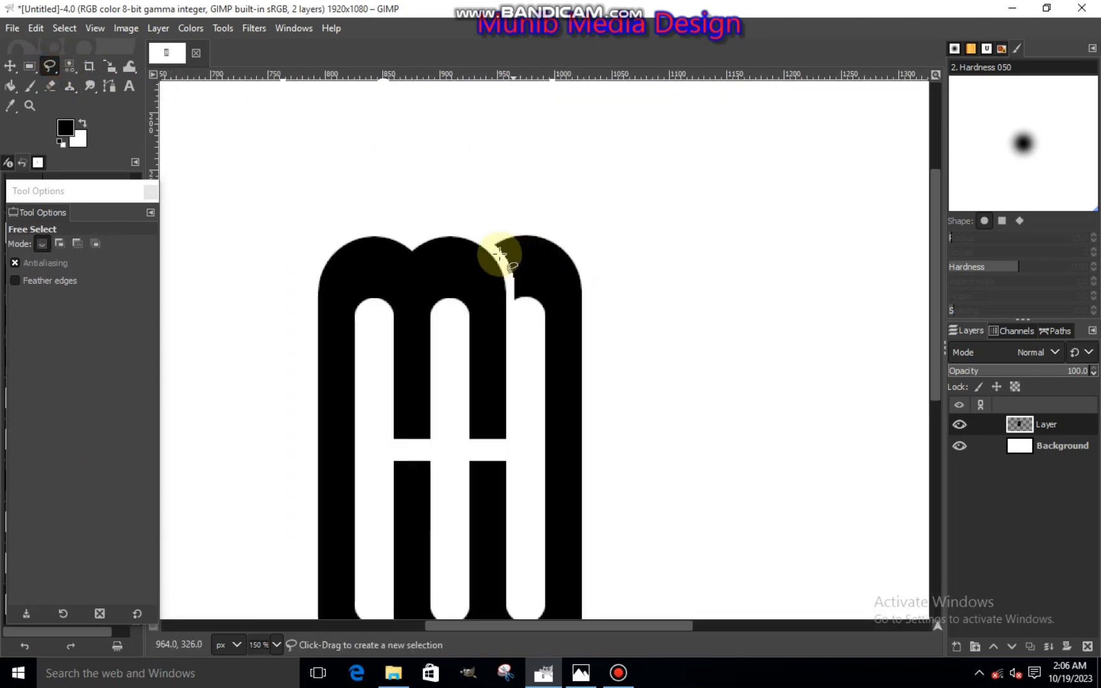
pyautogui.click(459, 217)
pyautogui.moveTo(458, 218); pyautogui.dragTo(491, 258)
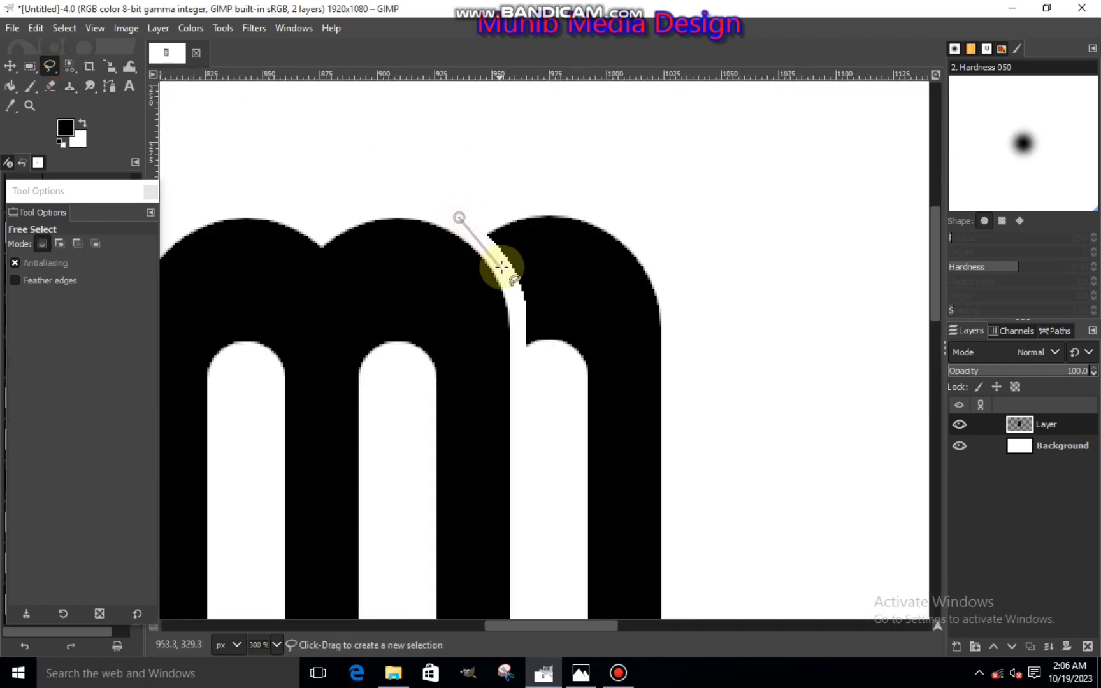
pyautogui.click(503, 267)
pyautogui.click(518, 316)
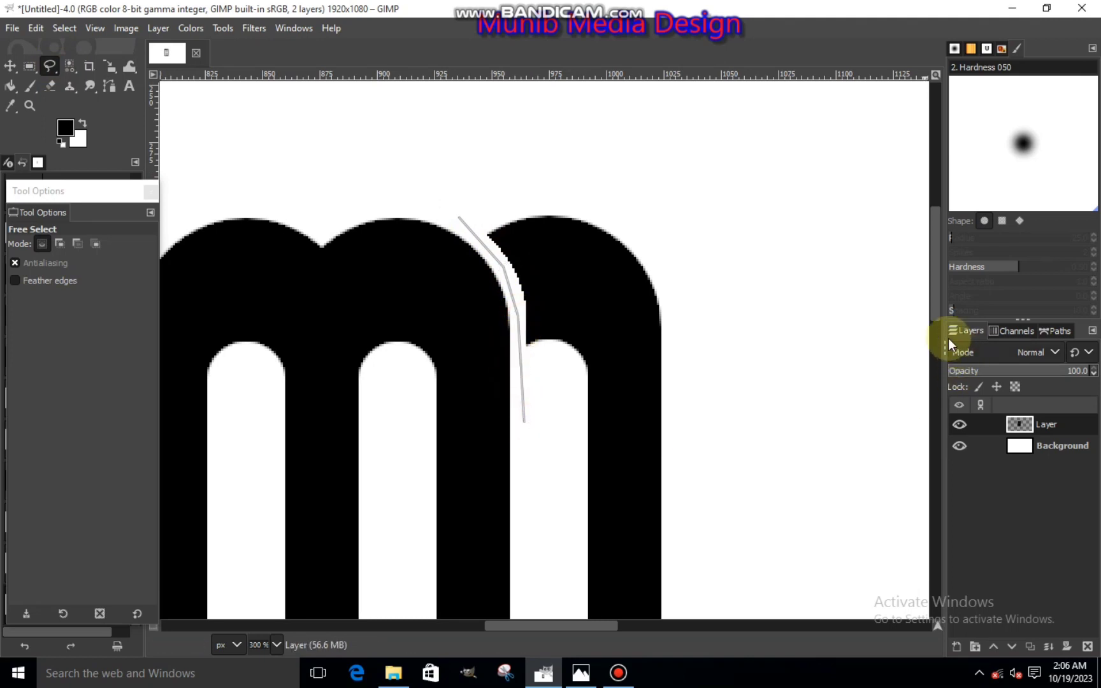
pyautogui.moveTo(933, 310); pyautogui.dragTo(925, 382)
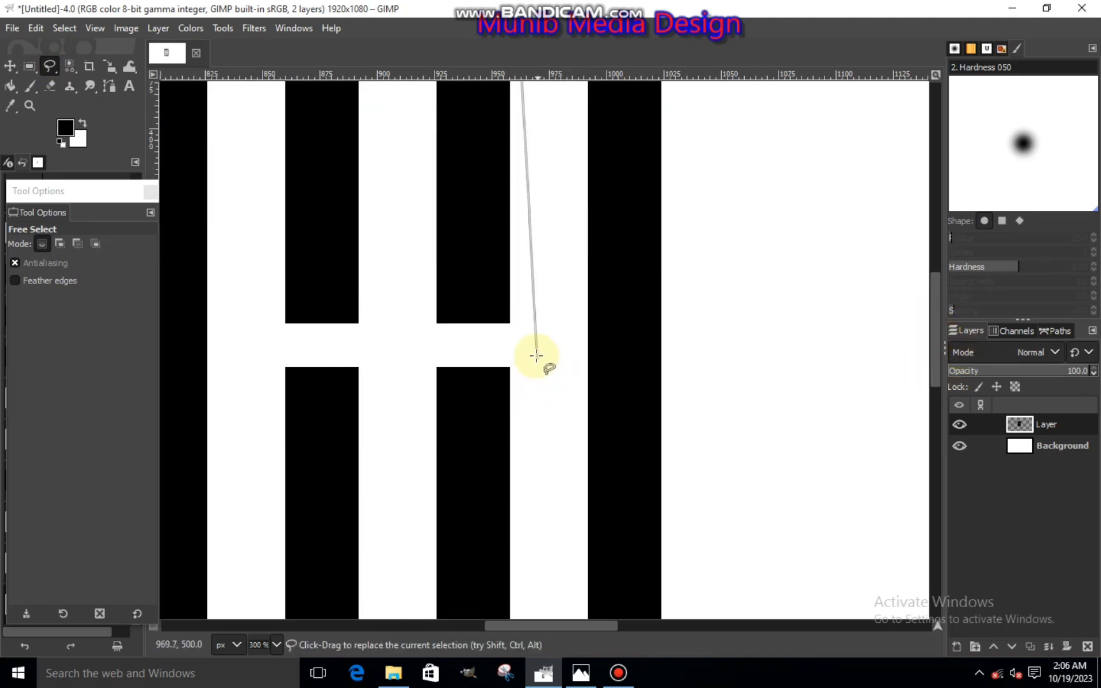
pyautogui.click(522, 345)
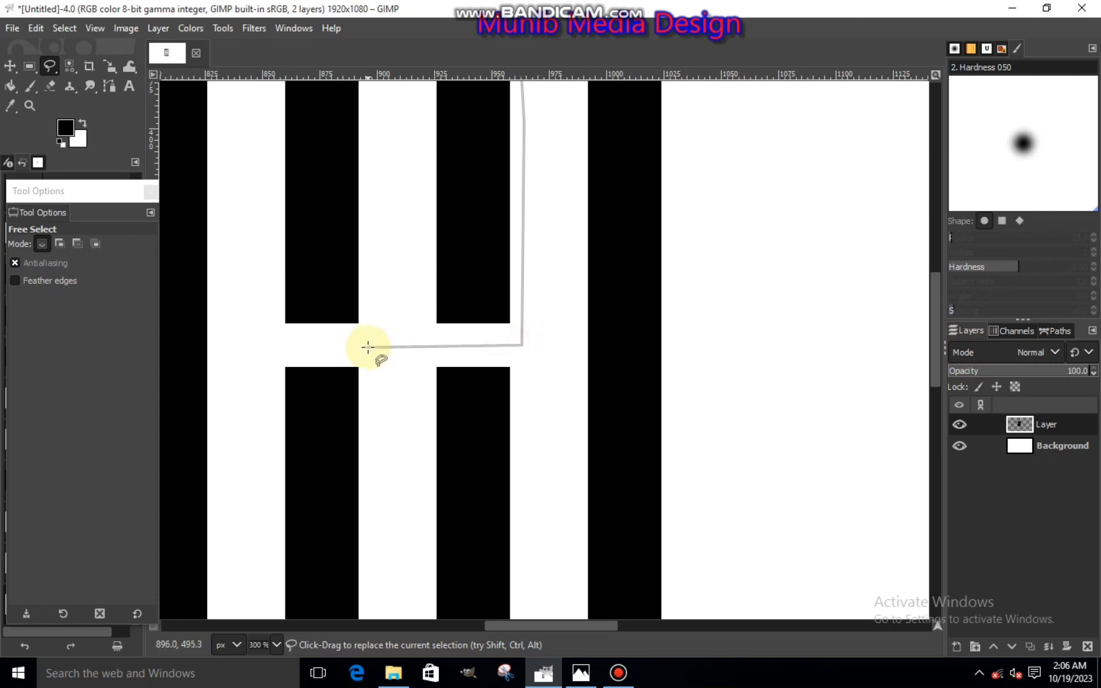
# Continue the Free Select outline leftward through the horizontal gap and down along the lower curved gap beside the first bar.
pyautogui.scroll(-3, 368, 347)
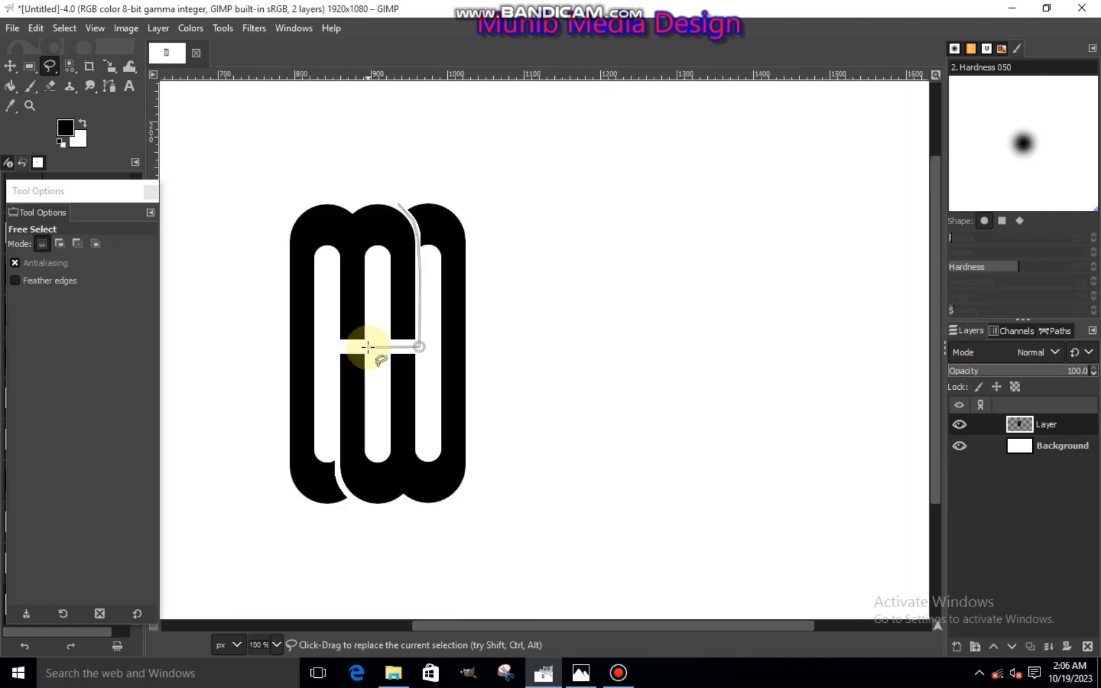
pyautogui.click(367, 346)
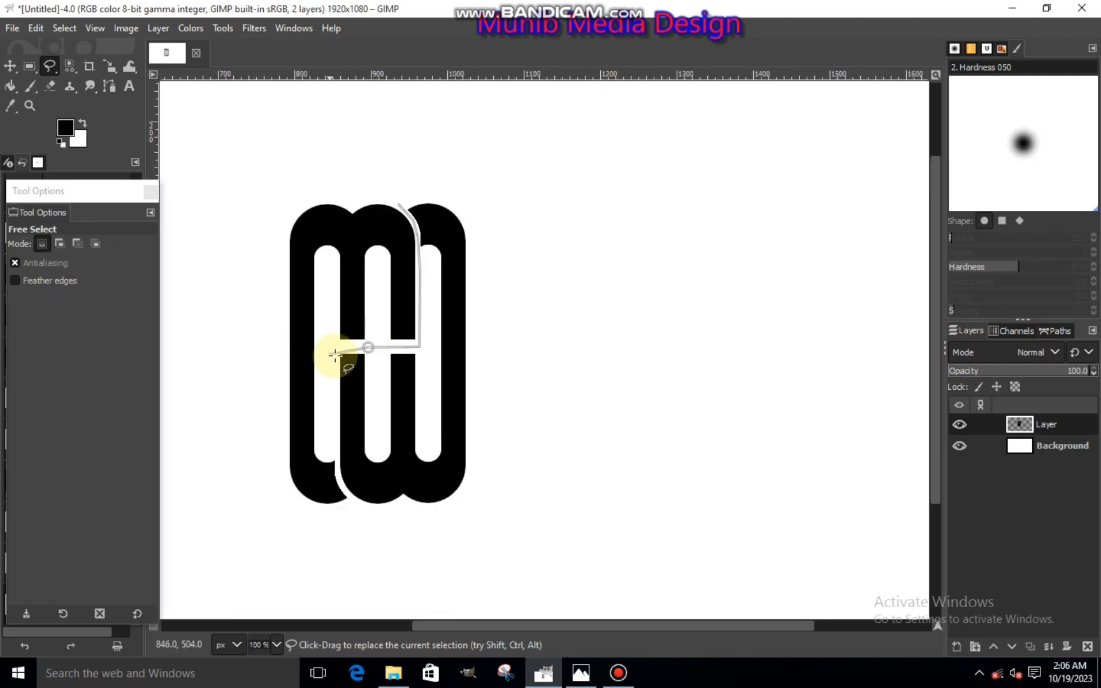
pyautogui.click(330, 347)
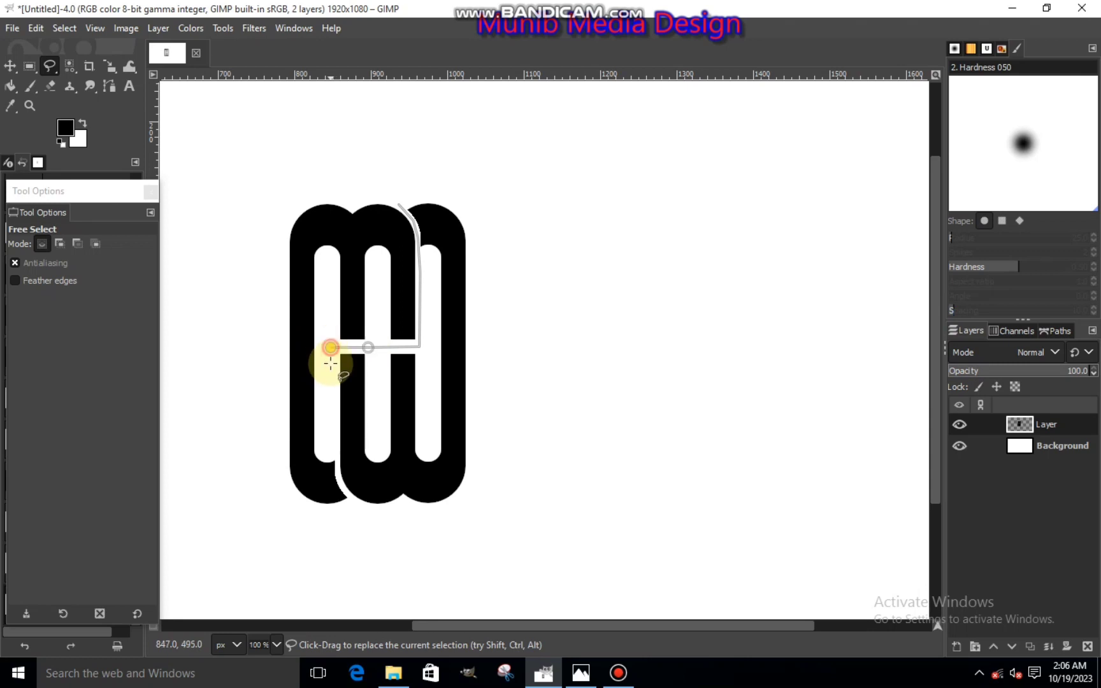
pyautogui.click(332, 439)
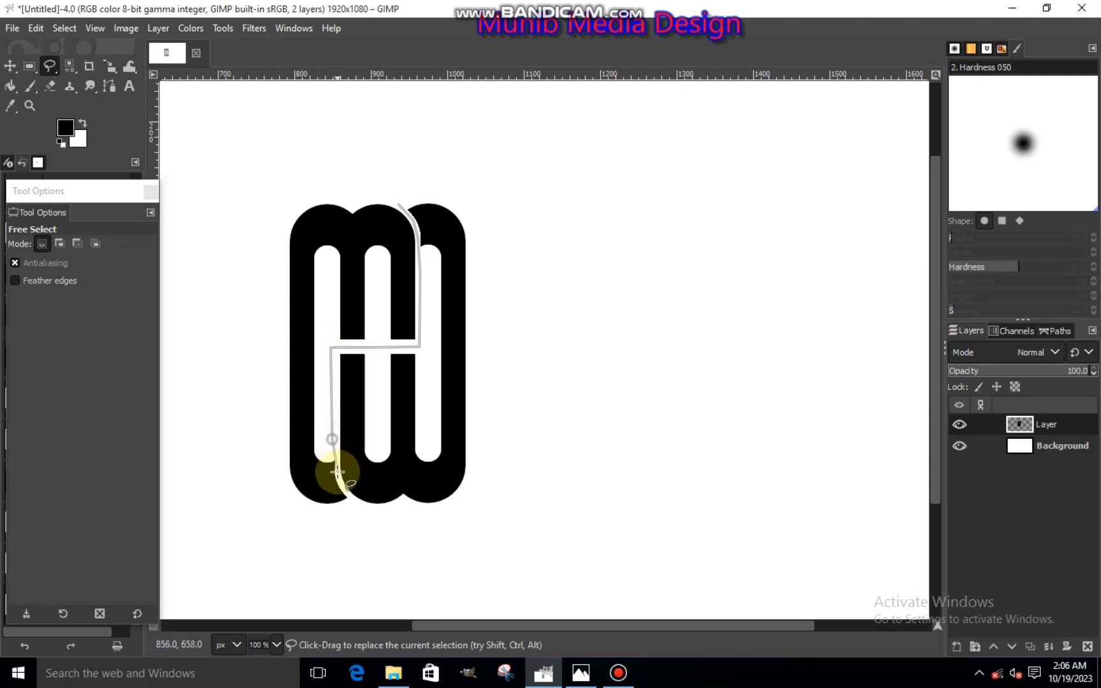
pyautogui.keyDown('ctrl'); pyautogui.scroll(3, 338, 471); pyautogui.keyUp('ctrl')
pyautogui.click(333, 420)
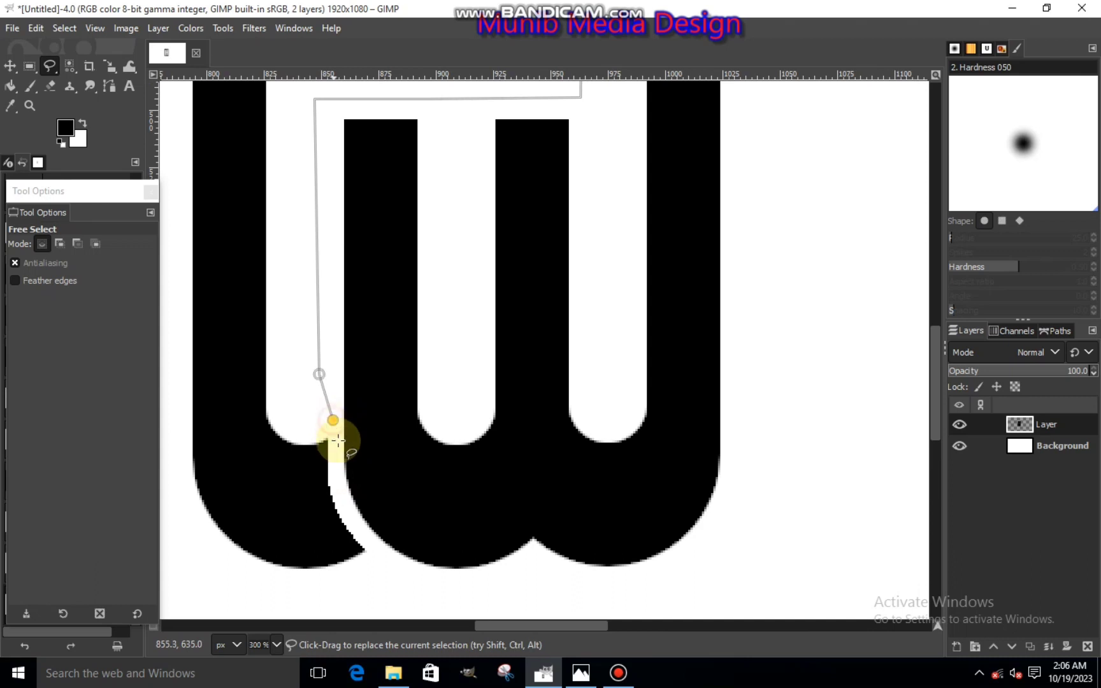
pyautogui.click(336, 477)
pyautogui.click(343, 503)
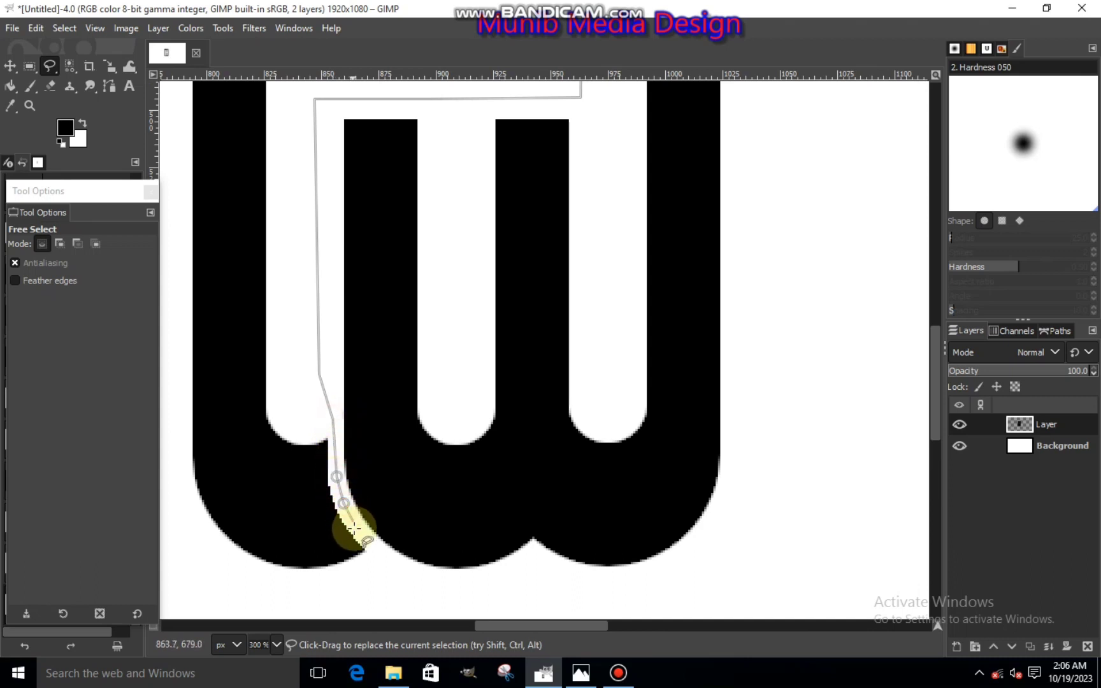
pyautogui.click(360, 535)
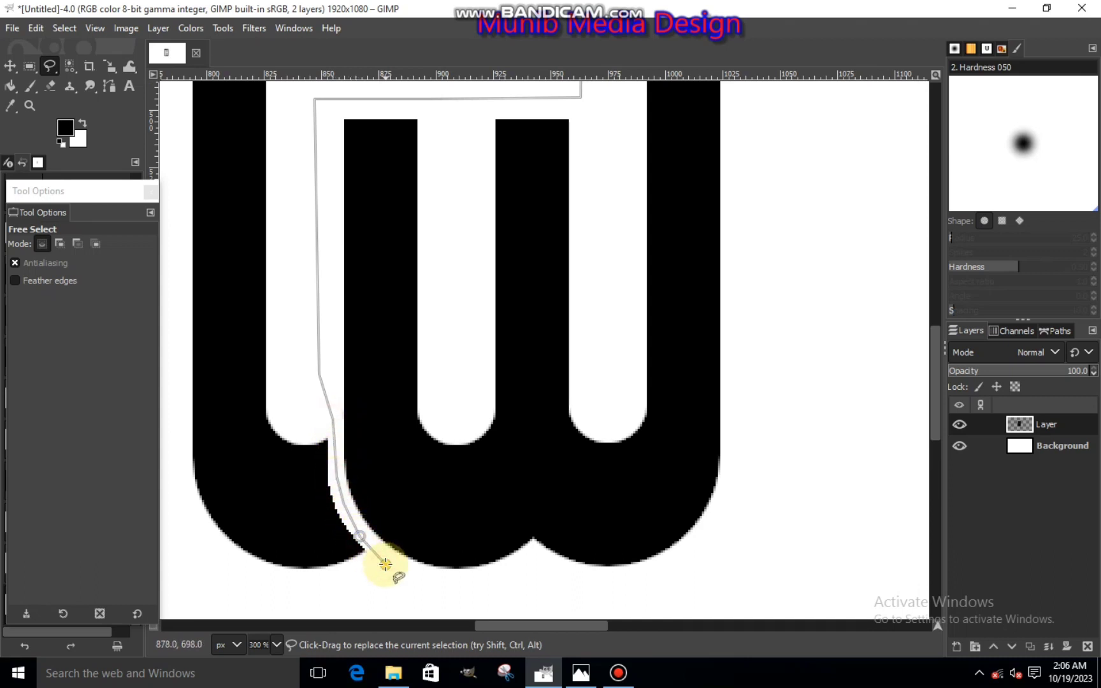
# Close the Free Select outline below and around the outer side of the third bar, back at its starting point.
pyautogui.scroll(-3, 385, 565)
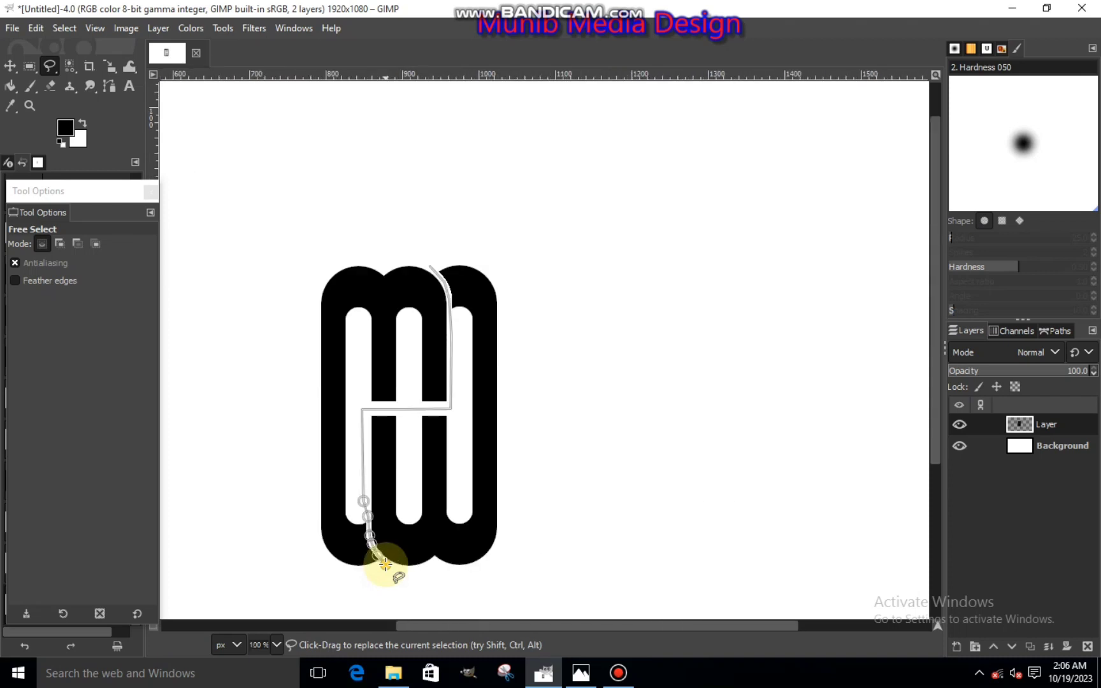
pyautogui.click(385, 565)
pyautogui.click(500, 582)
pyautogui.click(562, 515)
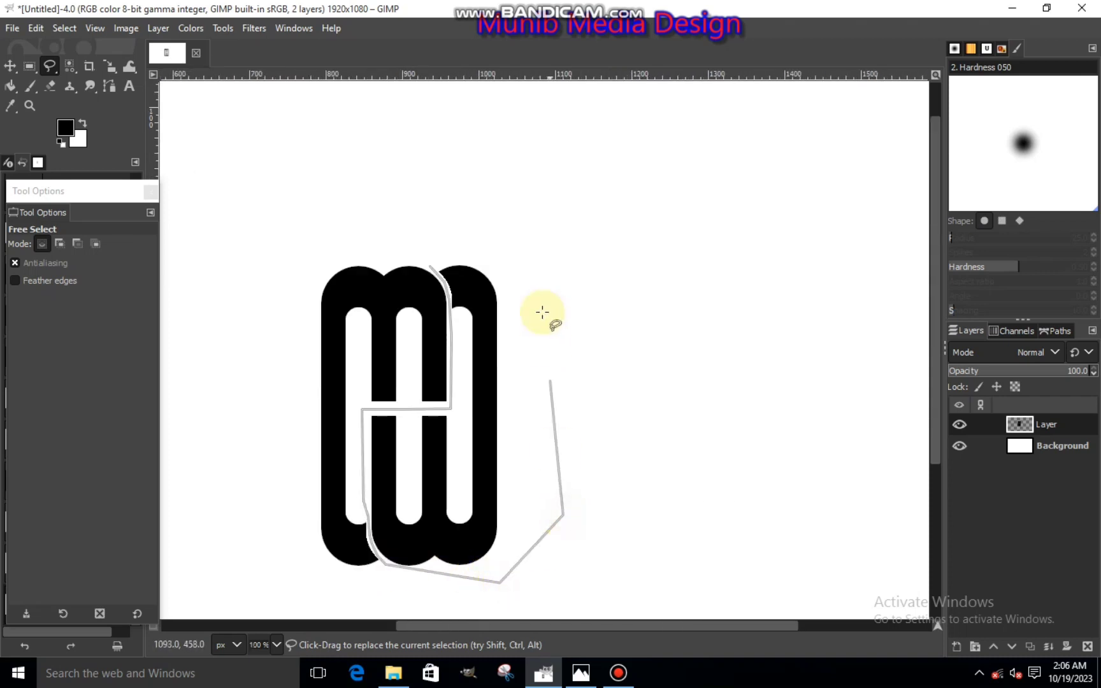
pyautogui.click(545, 256)
pyautogui.click(457, 247)
pyautogui.click(432, 265)
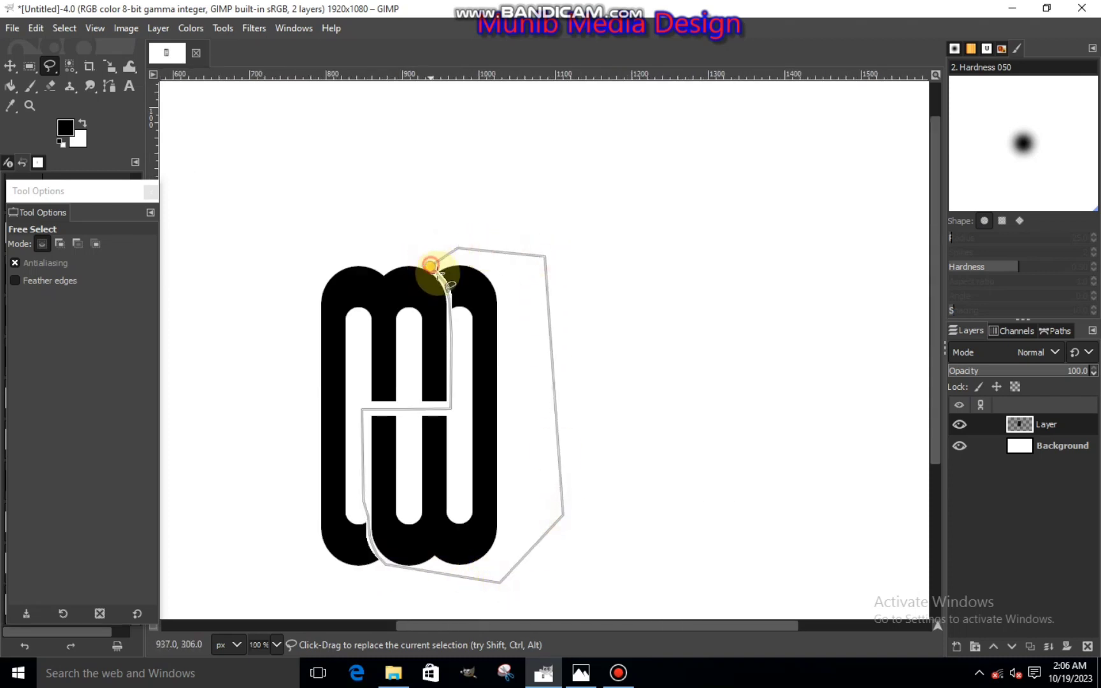
# Cut the enclosed lower-right half of the logo from Layer and paste it back.
pyautogui.click(507, 406)
pyautogui.rightClick(506, 407)
pyautogui.moveTo(573, 451)
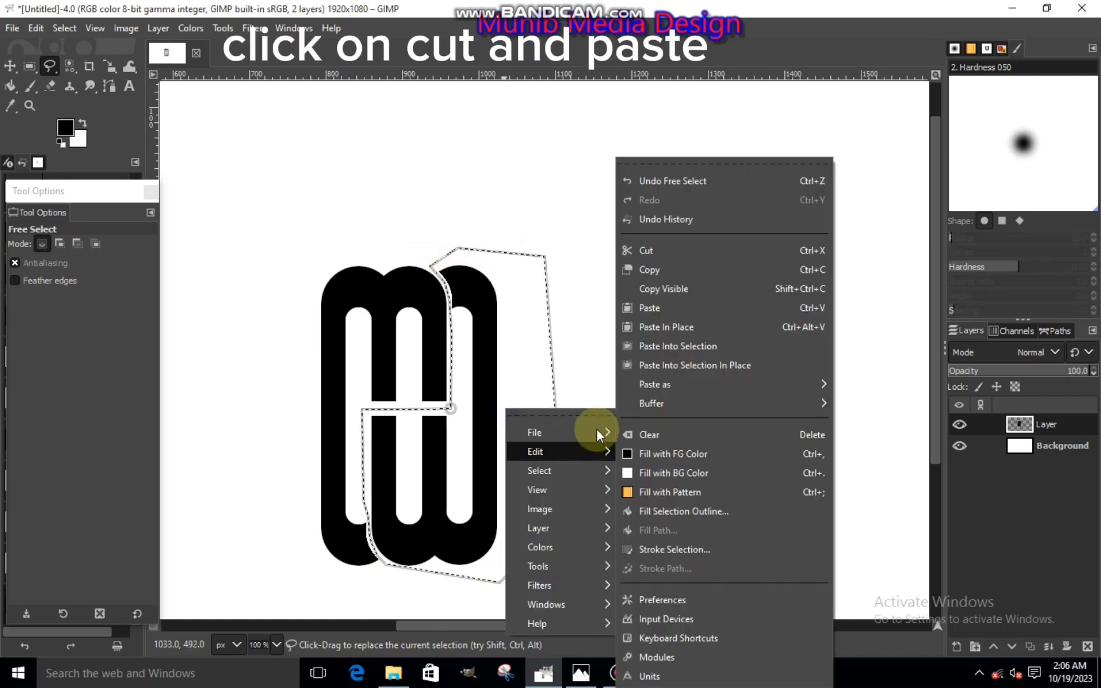
pyautogui.click(659, 249)
pyautogui.rightClick(469, 433)
pyautogui.moveTo(511, 477)
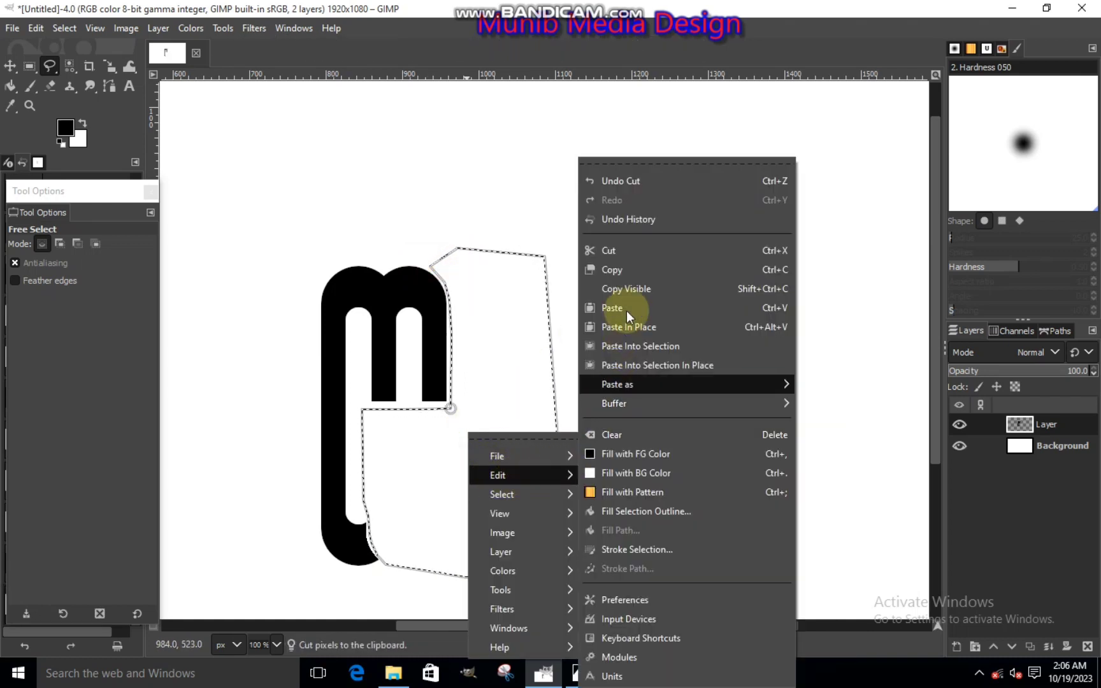
pyautogui.click(621, 308)
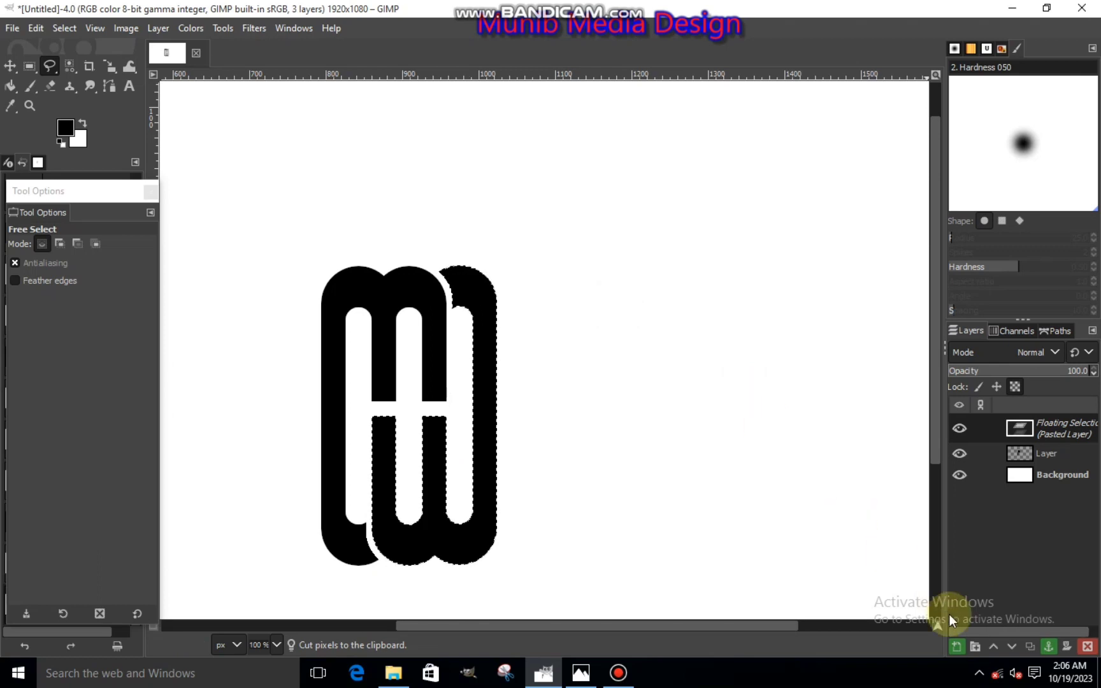
# Turn the floating selection into its own layer and toggle Pasted Layer and Layer to check the two logo halves.
pyautogui.click(963, 646)
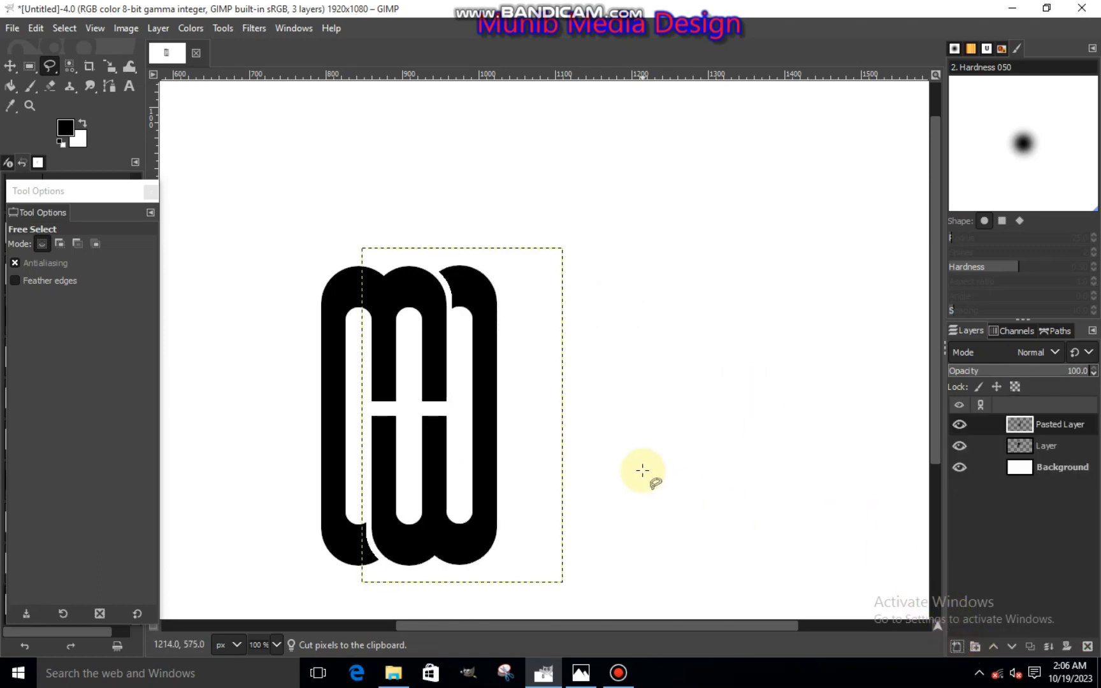
pyautogui.press('-')
pyautogui.press('-')
pyautogui.click(959, 424)
pyautogui.click(959, 425)
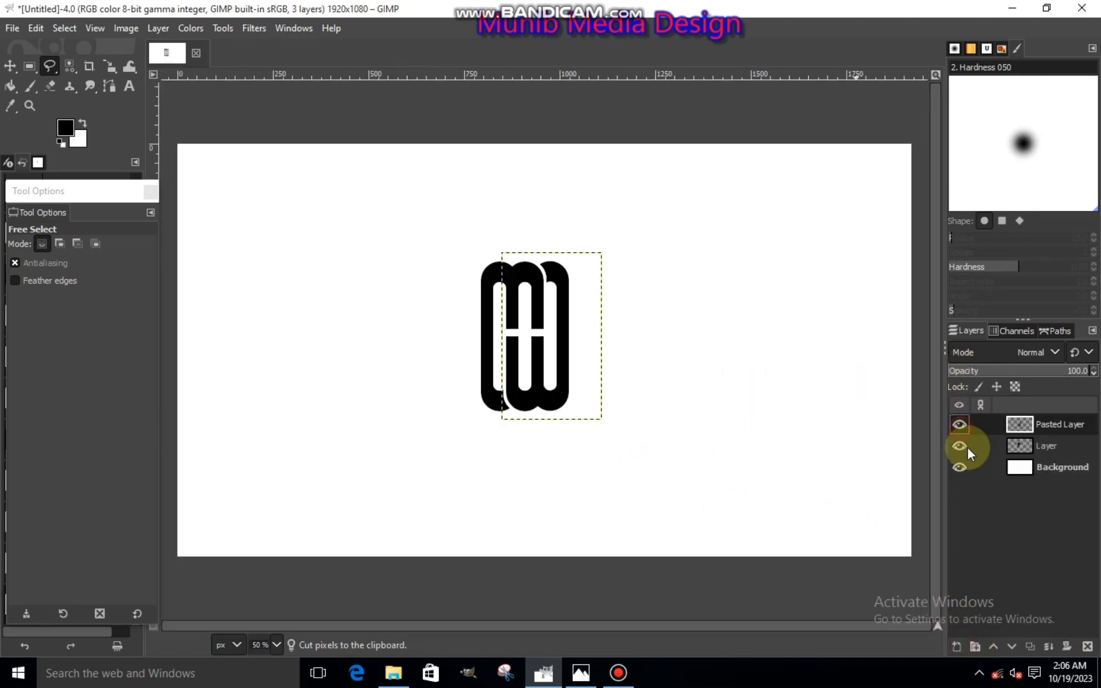
pyautogui.click(962, 448)
pyautogui.click(961, 448)
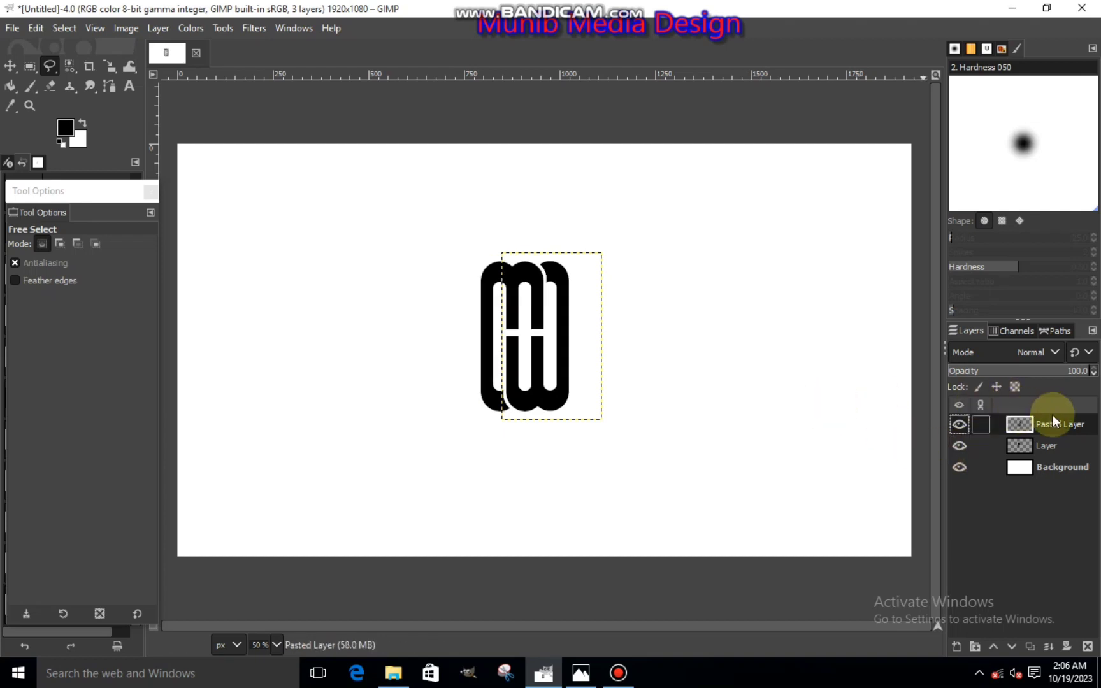
# Add a transparent 1920 by 1080 px layer and draw an elliptical selection around the logo, about 494 by 520 px.
pyautogui.click(956, 646)
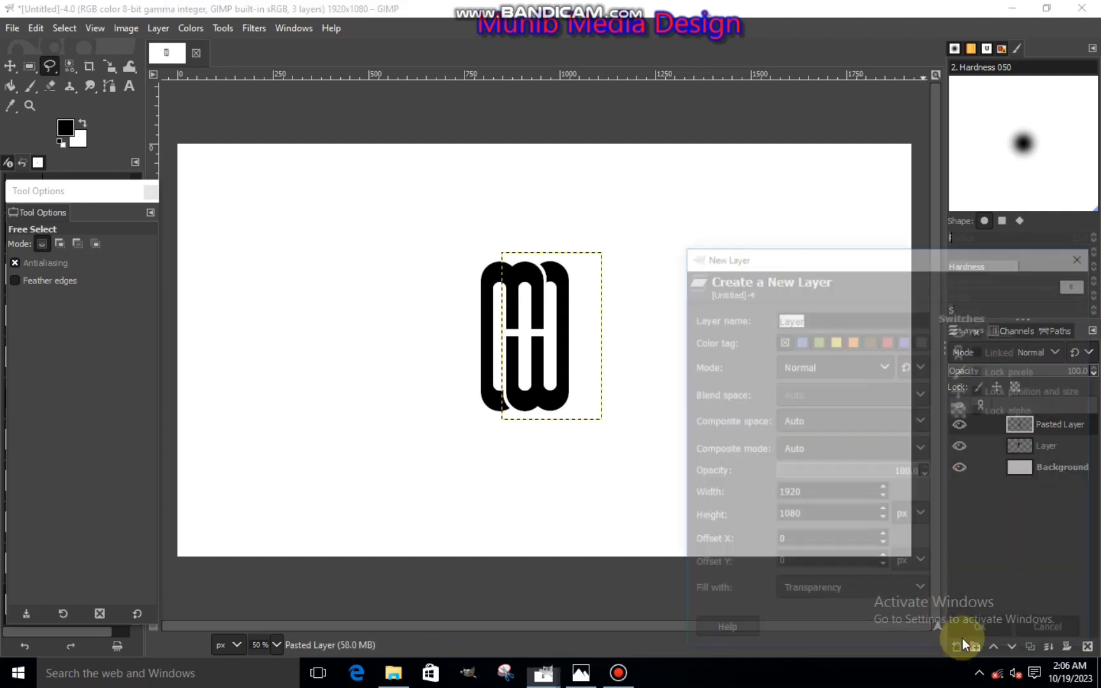
pyautogui.click(975, 633)
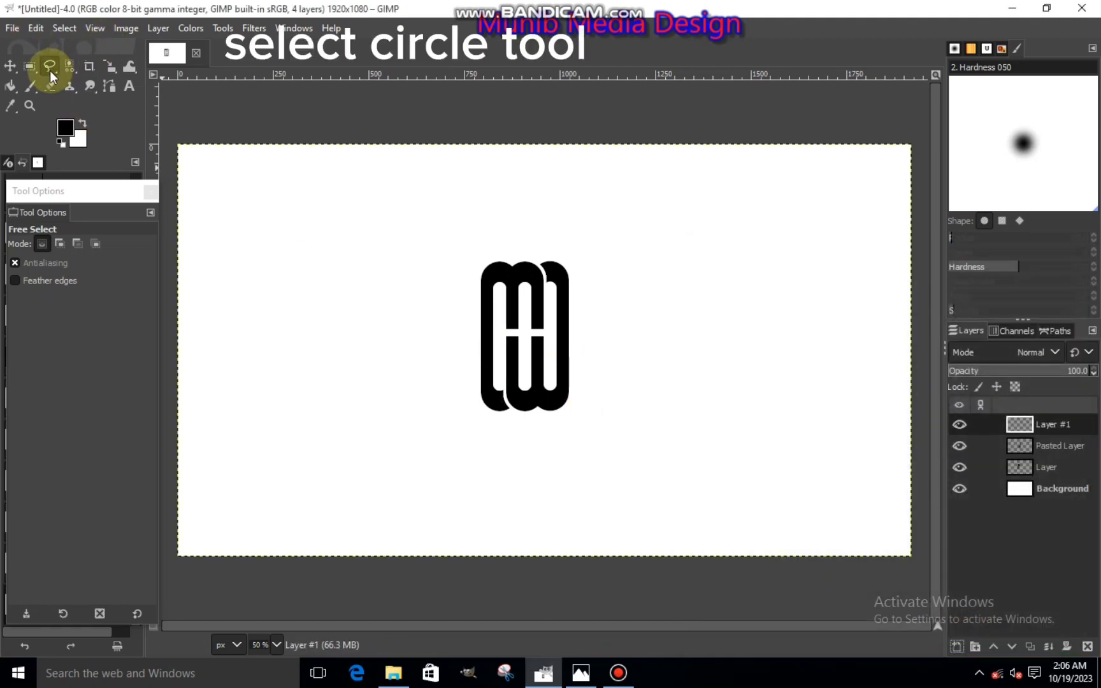
pyautogui.moveTo(27, 66)
pyautogui.click(65, 85)
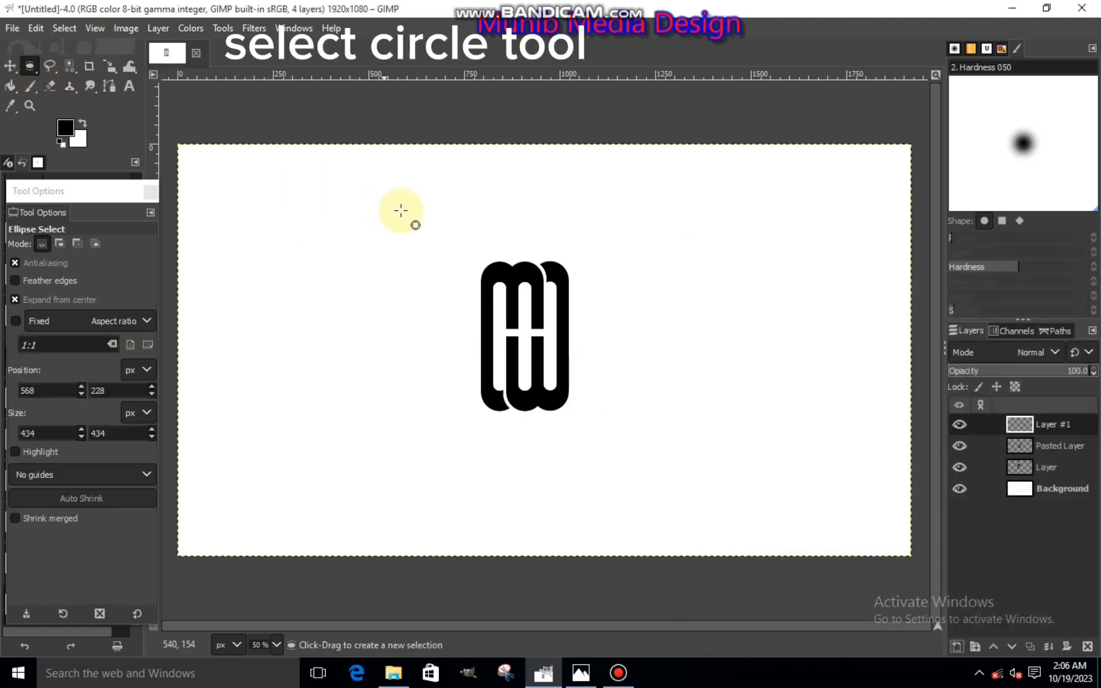
pyautogui.click(14, 299)
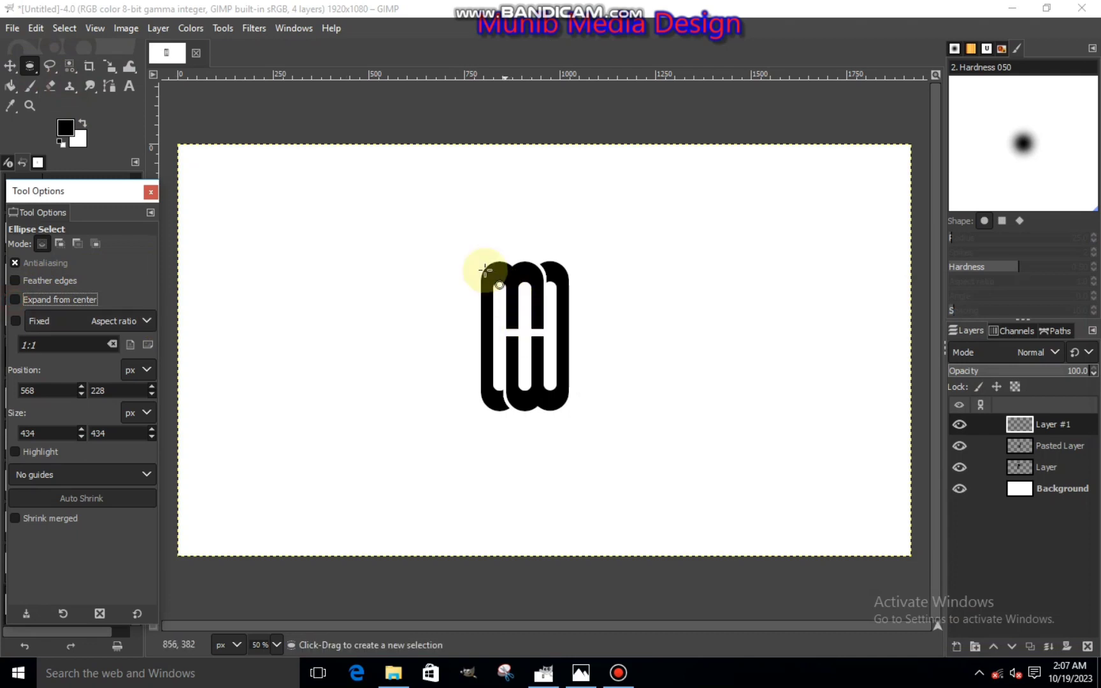
pyautogui.moveTo(456, 248); pyautogui.dragTo(636, 435)
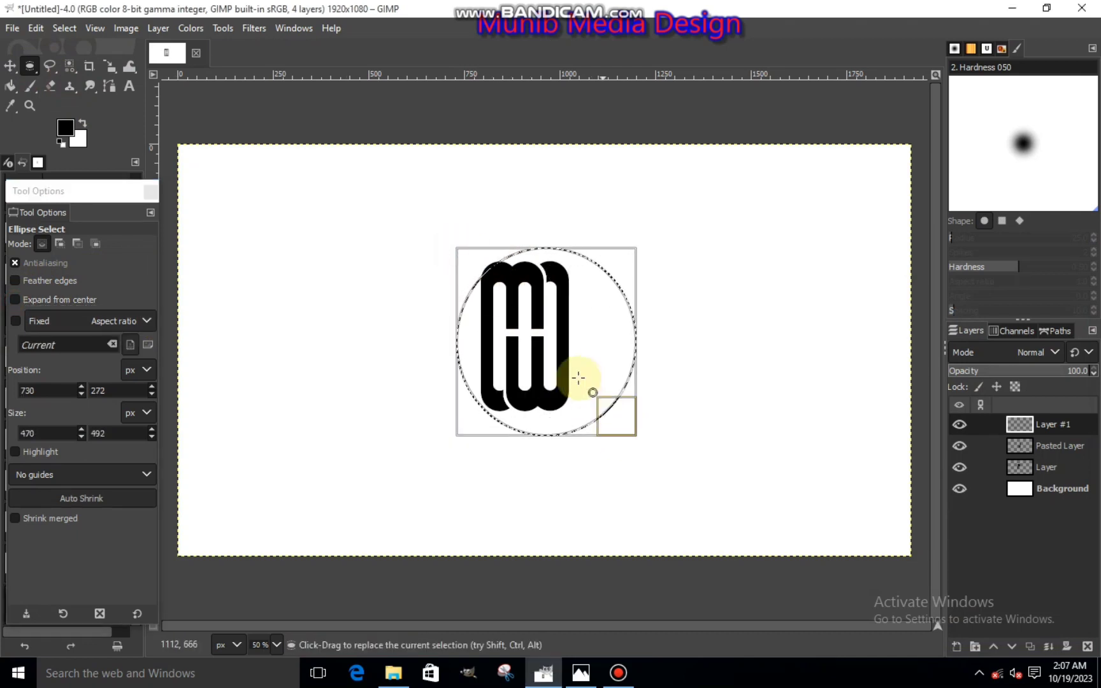
pyautogui.moveTo(584, 375); pyautogui.dragTo(602, 412)
pyautogui.moveTo(555, 359); pyautogui.dragTo(548, 354)
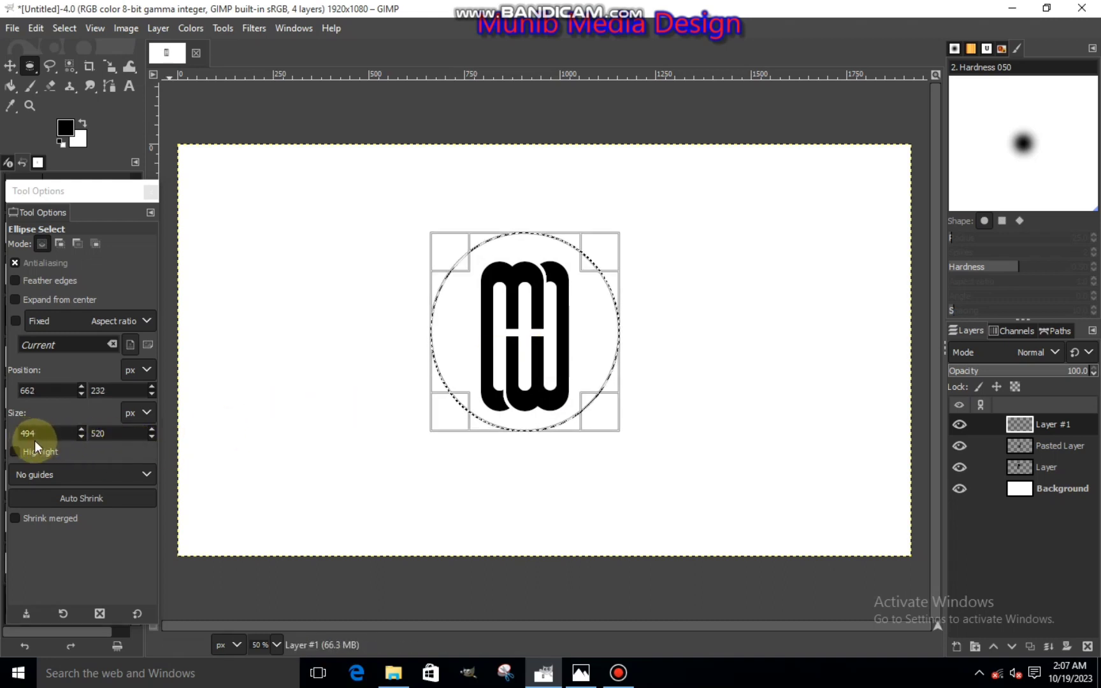
# Set the elliptical selection's size to 510 by 510 px.
pyautogui.click(150, 431)
pyautogui.click(149, 430)
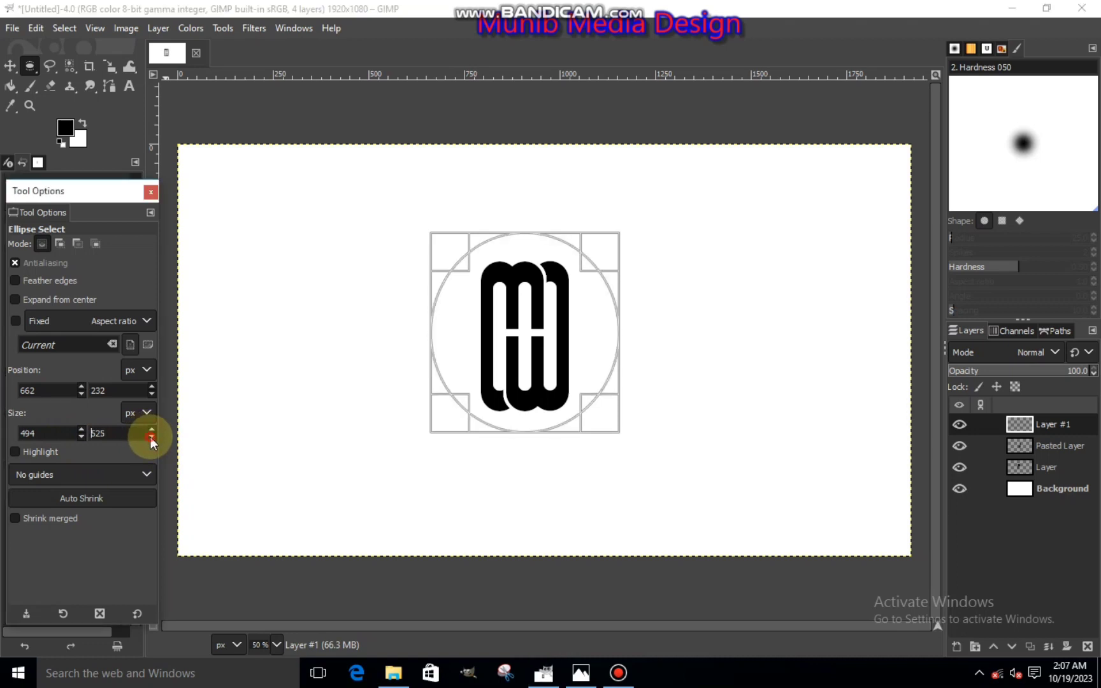
pyautogui.click(80, 428)
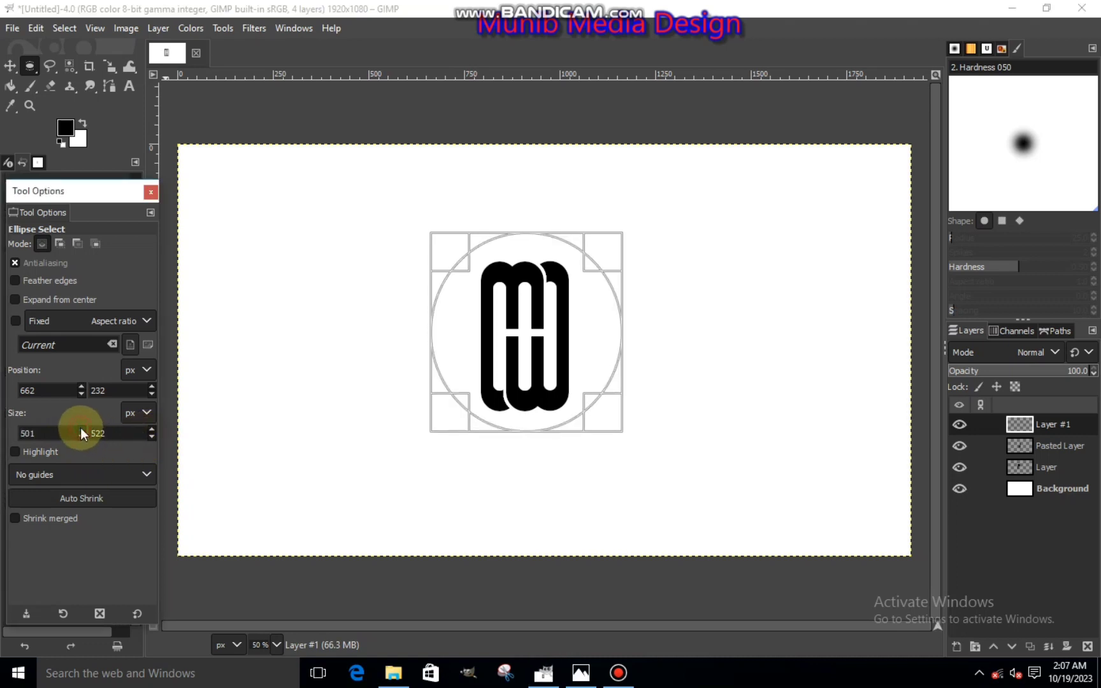
pyautogui.click(80, 428)
pyautogui.click(80, 428)
pyautogui.click(80, 428)
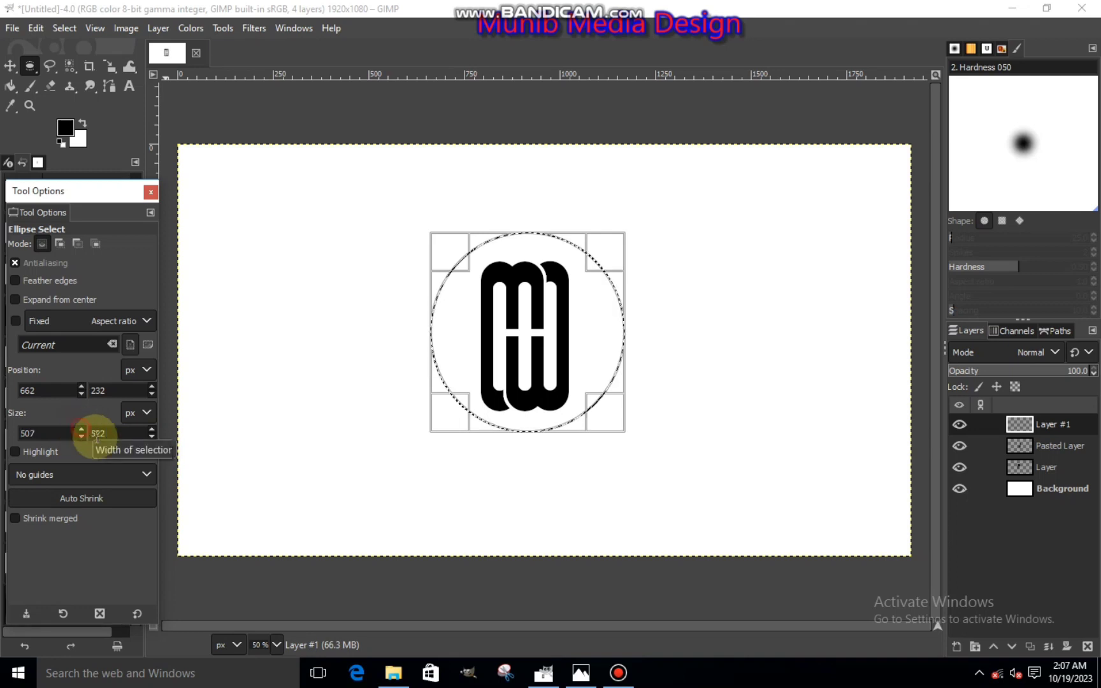
pyautogui.click(83, 428)
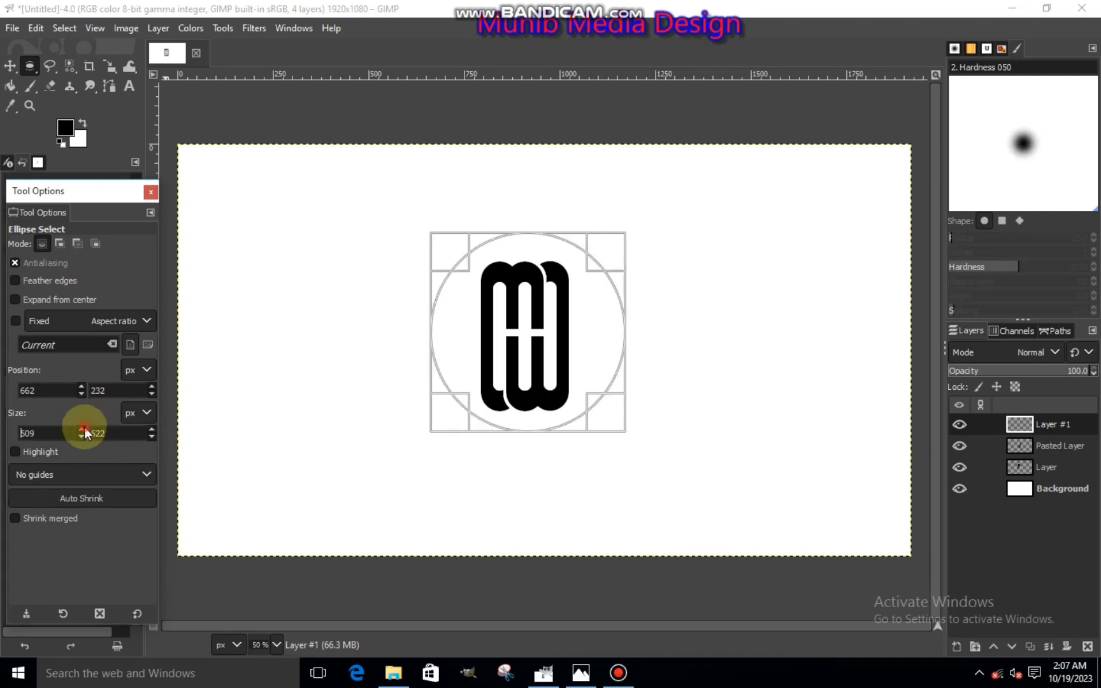
pyautogui.click(151, 438)
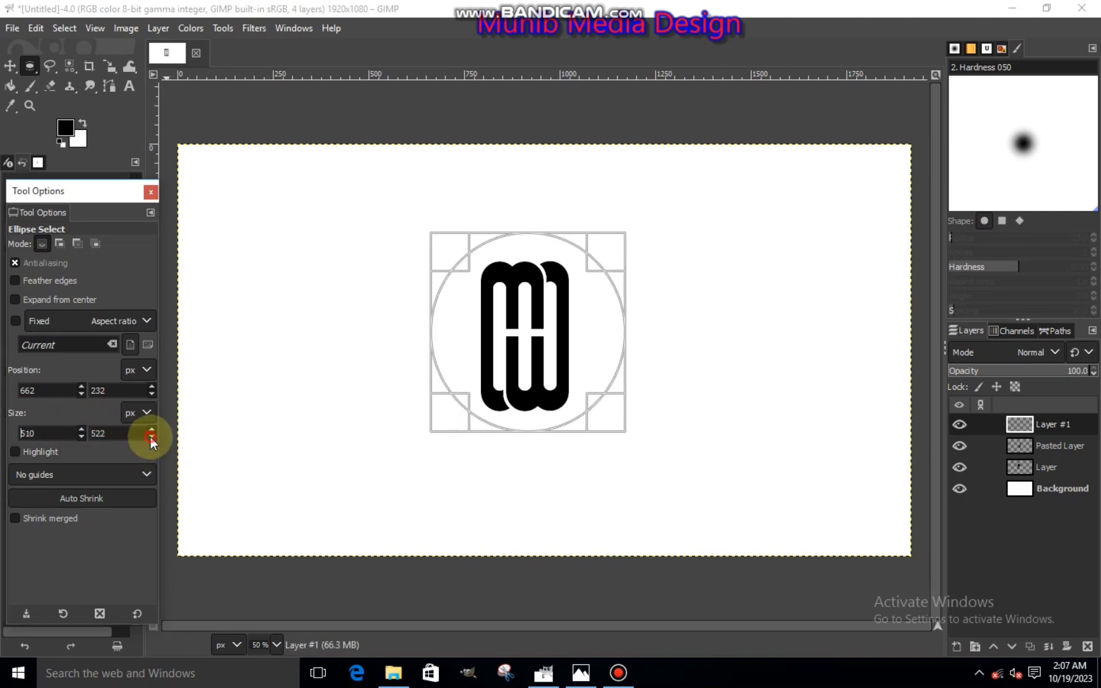
pyautogui.click(151, 438)
pyautogui.click(151, 438)
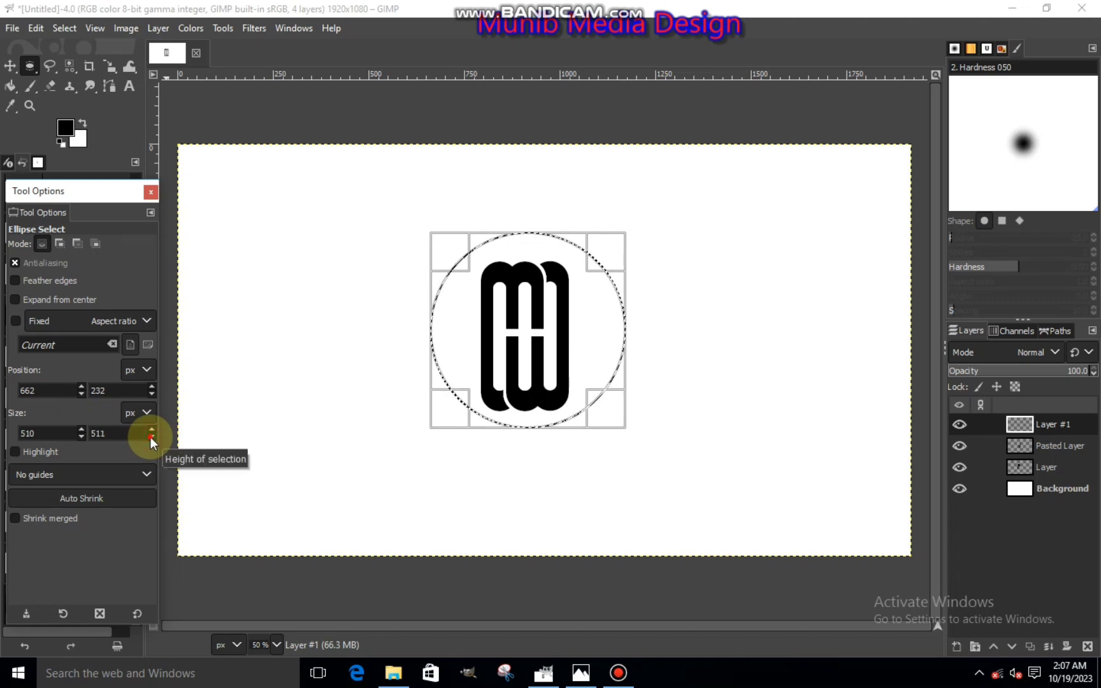
# Centre the circular selection around the logo at position 658, 248 and fill it with the black foreground color.
pyautogui.click(519, 311)
pyautogui.moveTo(520, 311); pyautogui.dragTo(518, 316)
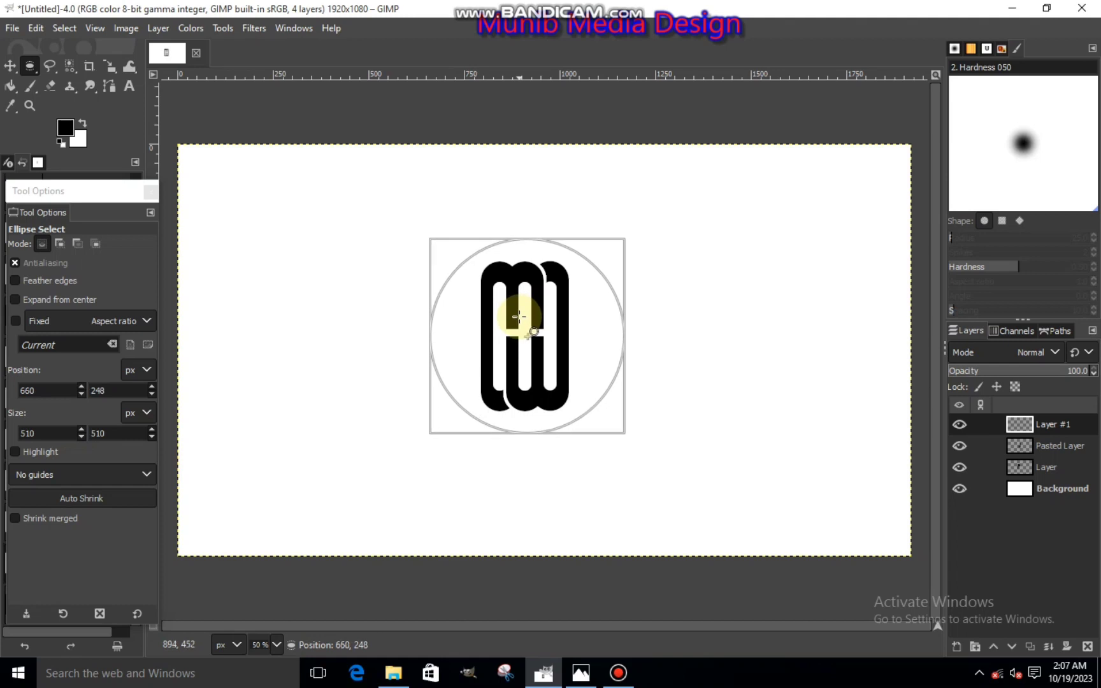
pyautogui.moveTo(518, 316); pyautogui.dragTo(518, 316)
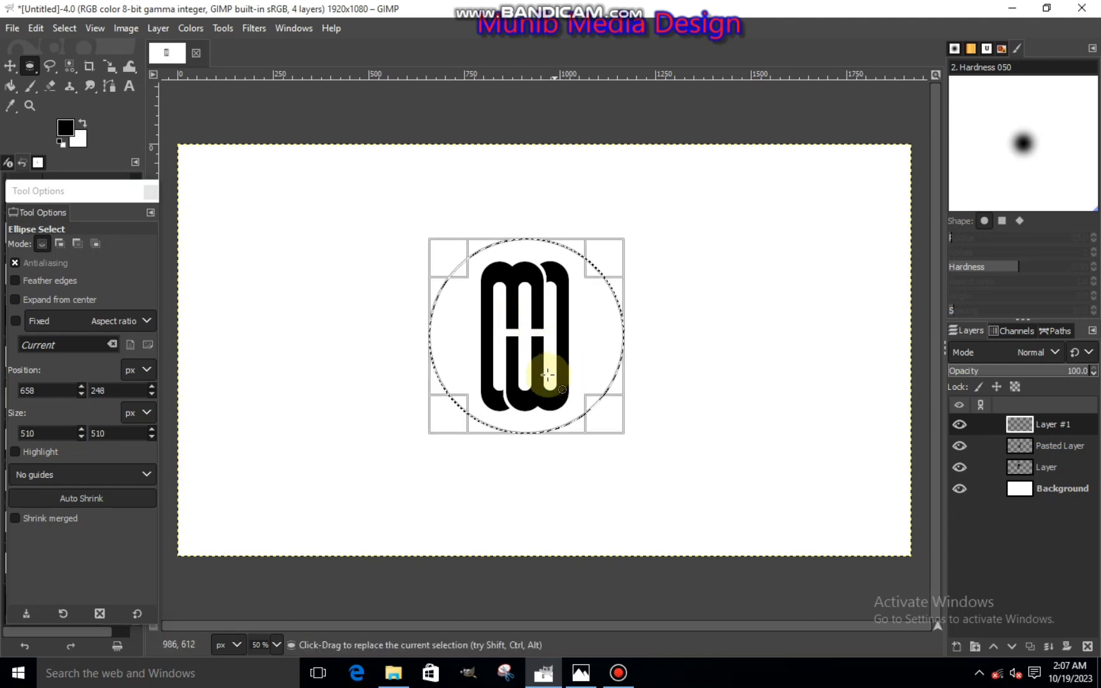
pyautogui.rightClick(541, 353)
pyautogui.moveTo(572, 395)
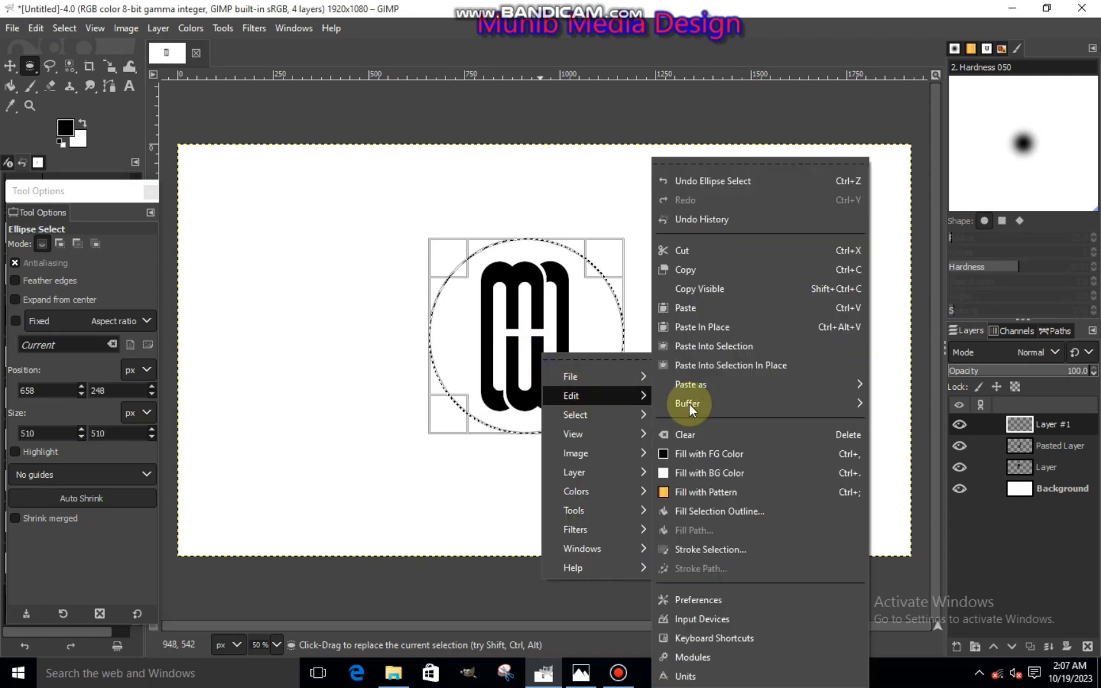
pyautogui.click(707, 452)
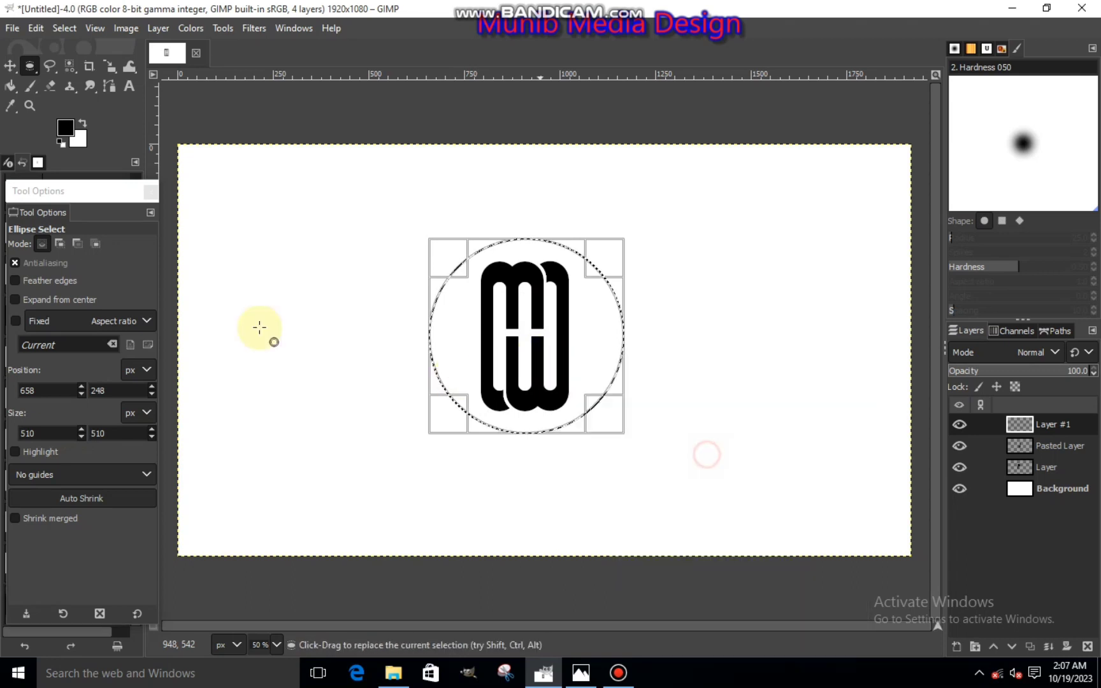
# Shrink the circular selection from its center to 454 by 454 px inside the black disc.
pyautogui.click(18, 298)
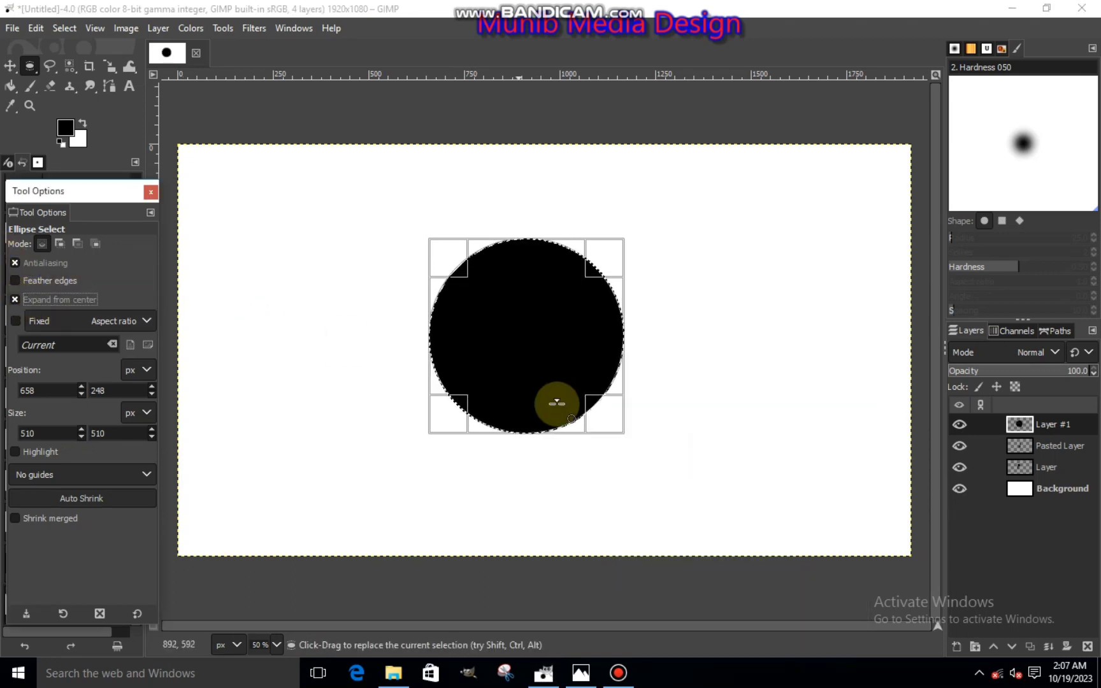
pyautogui.moveTo(619, 436); pyautogui.dragTo(592, 408)
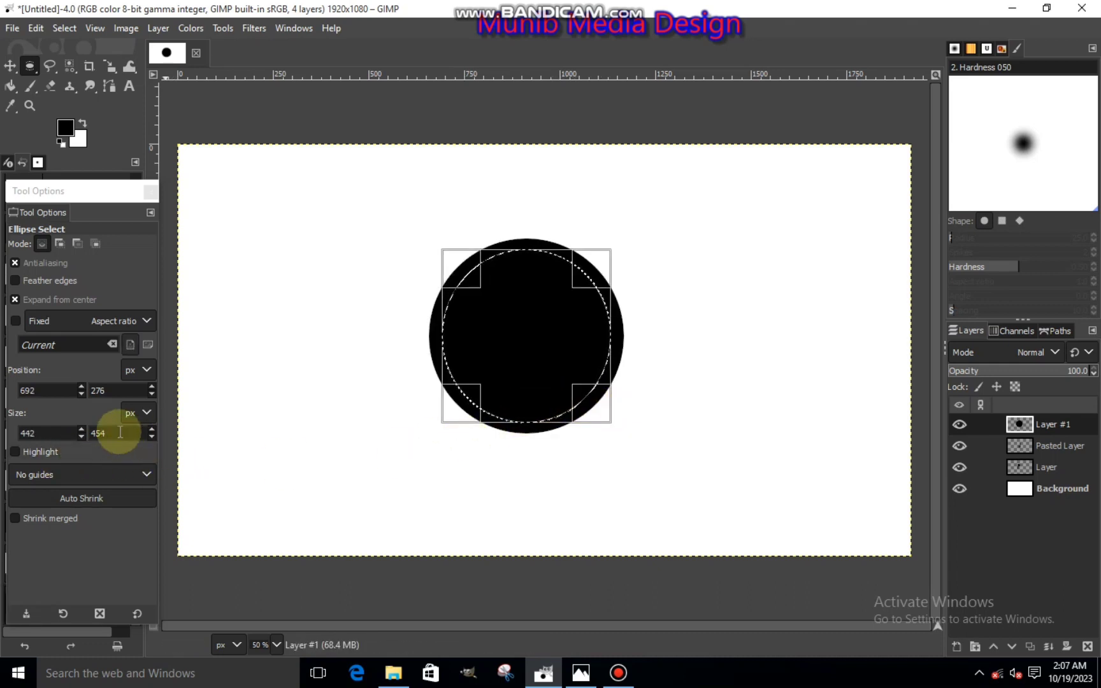
pyautogui.click(79, 430)
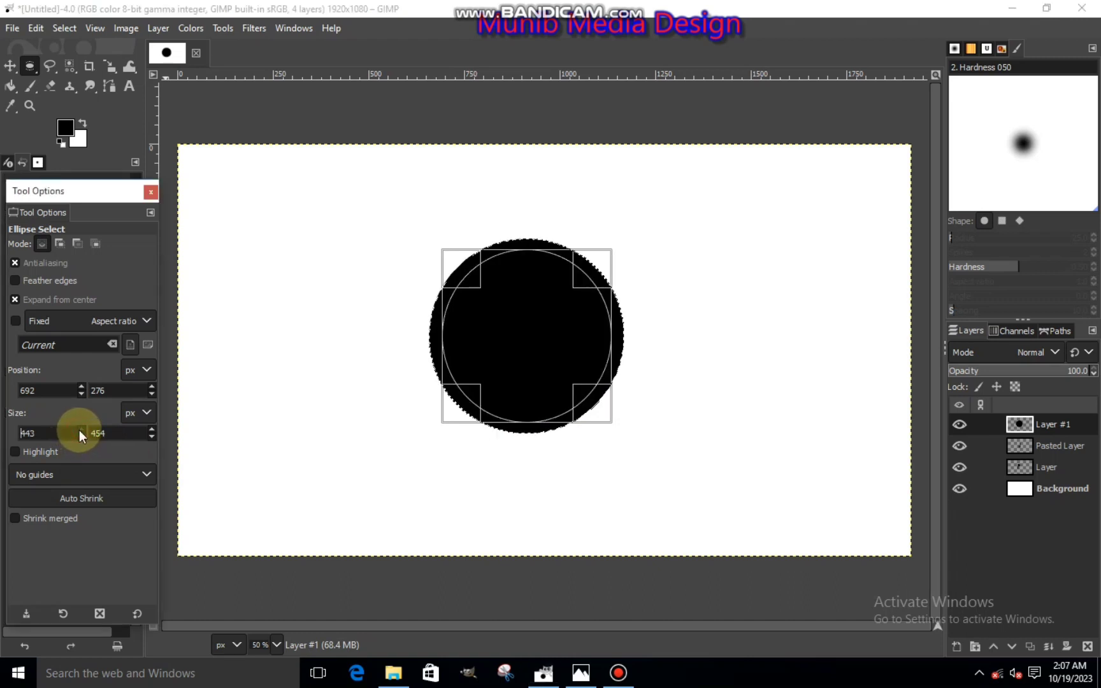
pyautogui.click(79, 430)
pyautogui.click(79, 430)
pyautogui.click(79, 430)
pyautogui.click(79, 430)
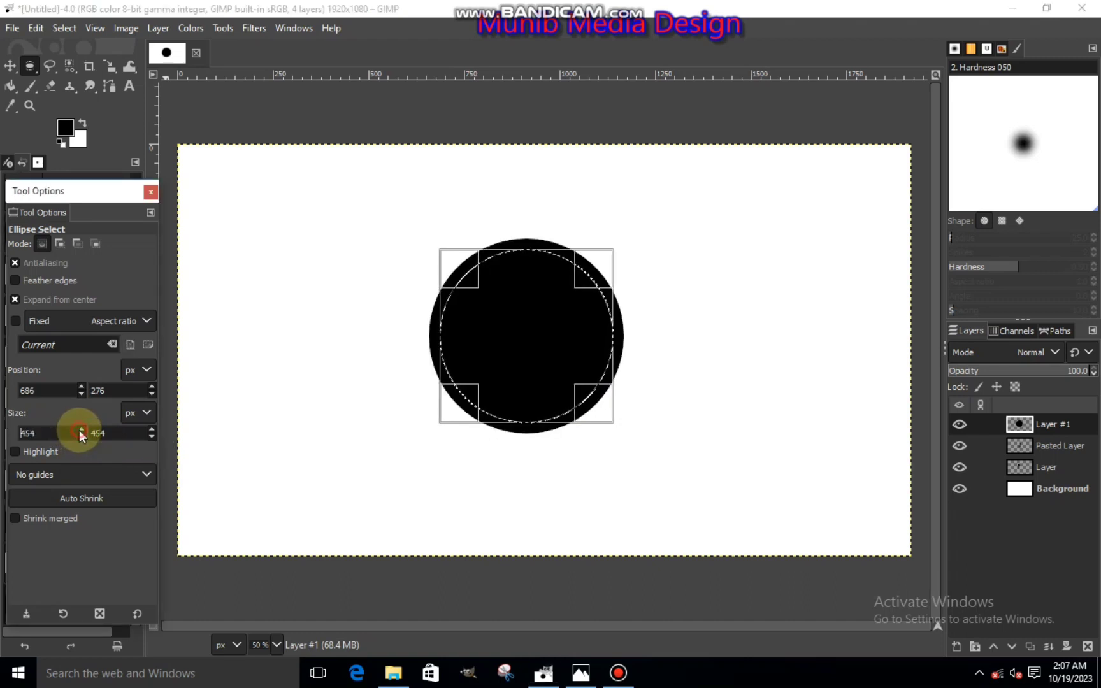
# Cut the inner circle out of the black disc to leave a ring around the logo, and clear the selection.
pyautogui.click(539, 340)
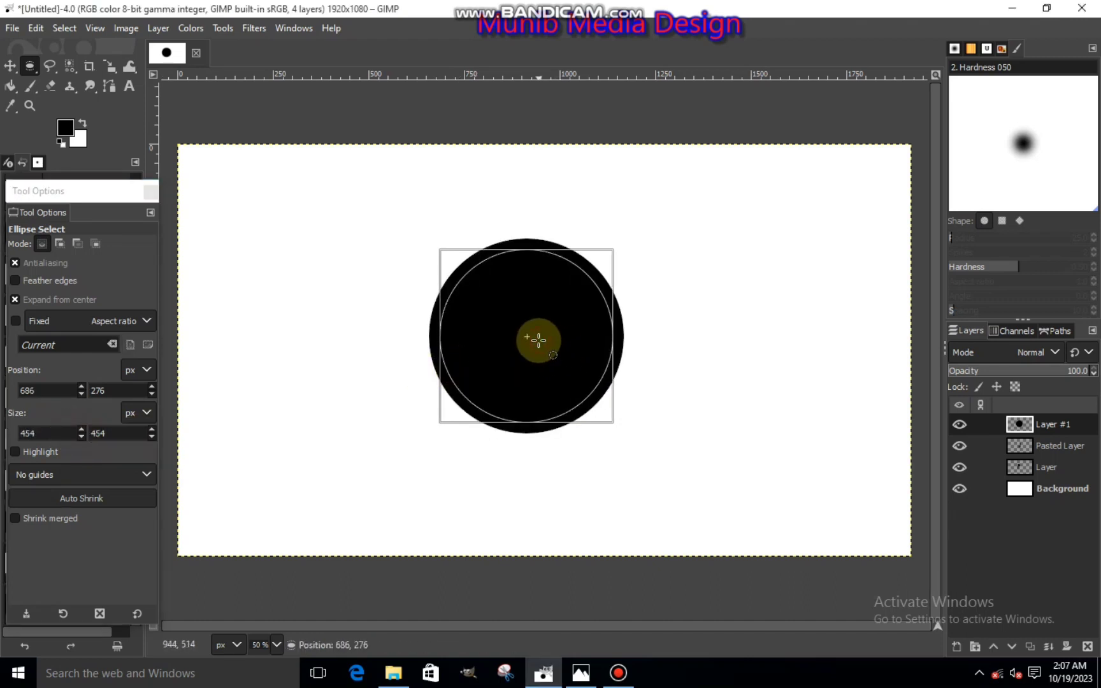
pyautogui.rightClick(539, 350)
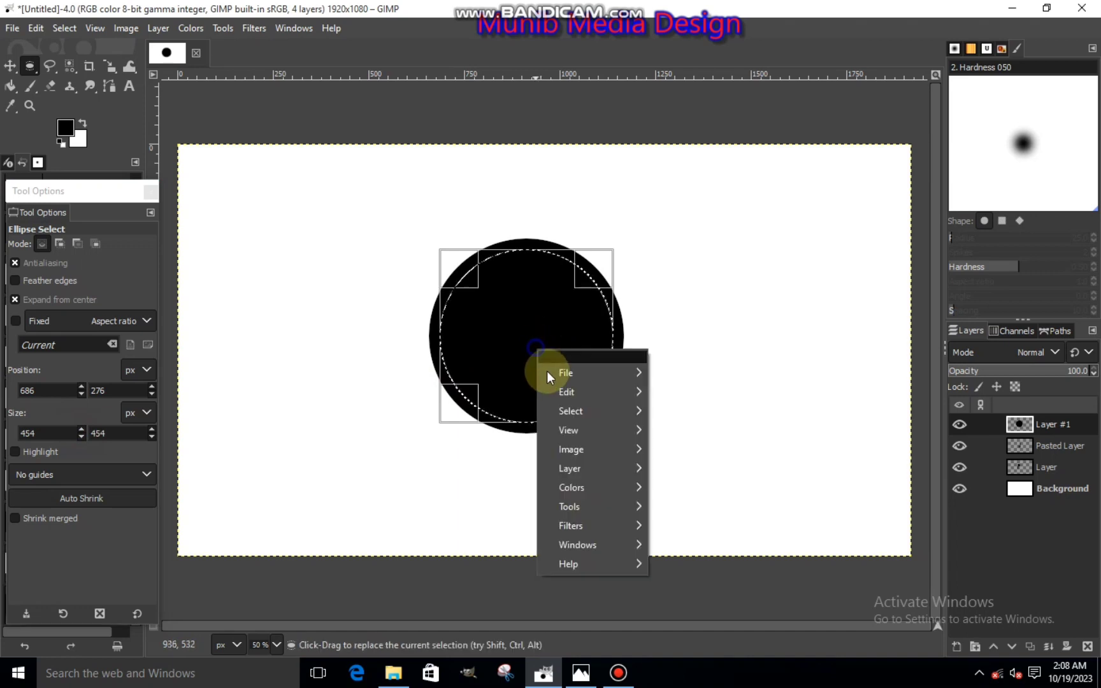
pyautogui.moveTo(557, 389)
pyautogui.click(685, 250)
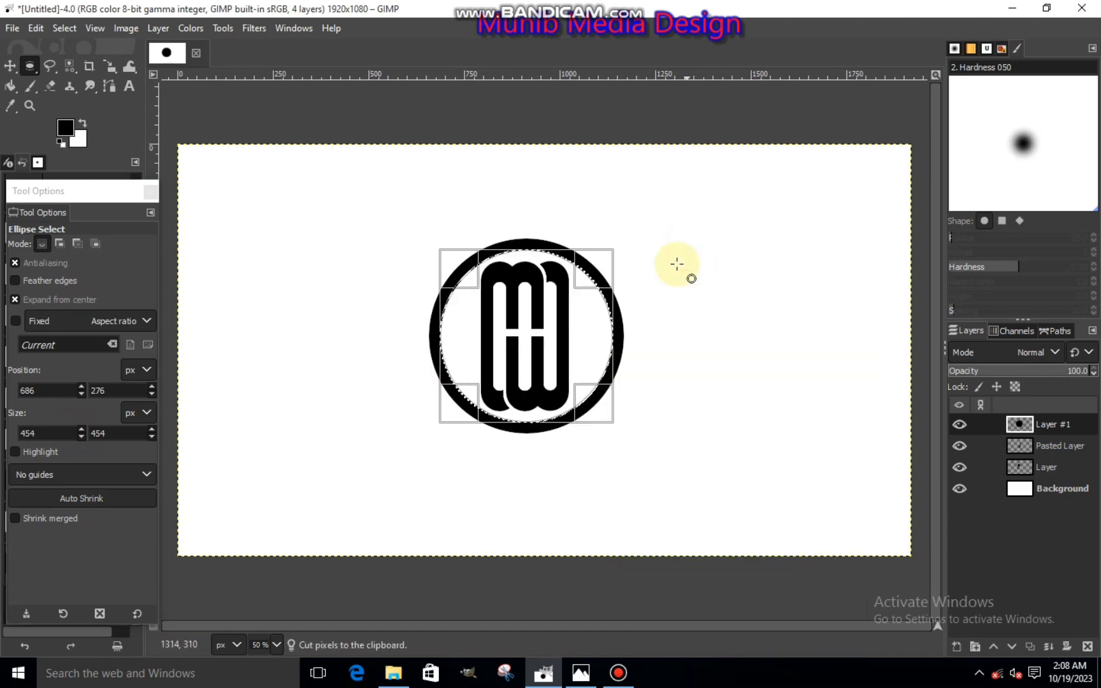
pyautogui.click(667, 265)
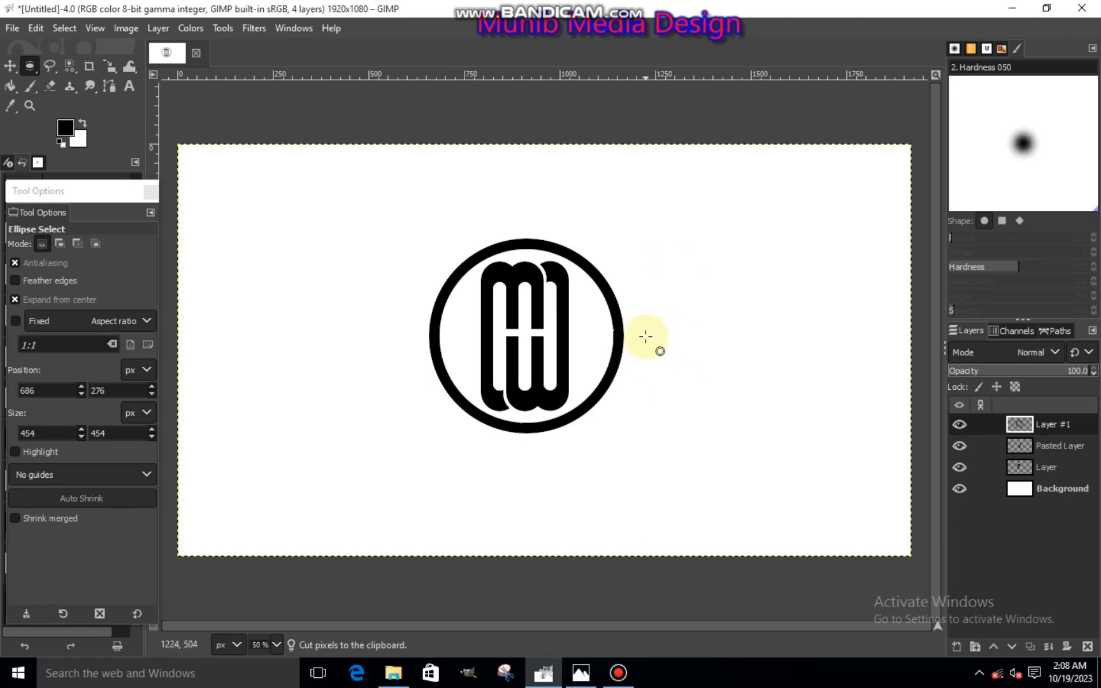
# Check which half Layer holds and select that upper-left black half of the logo by color.
pyautogui.click(1043, 466)
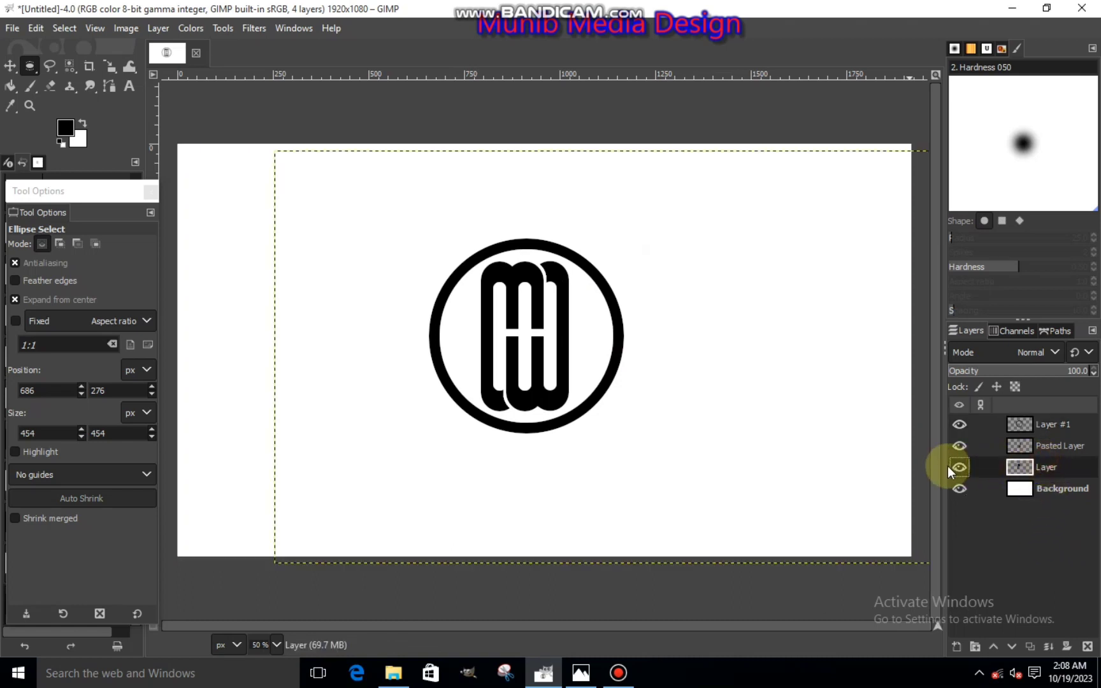
pyautogui.click(1034, 449)
pyautogui.click(1012, 467)
pyautogui.click(960, 468)
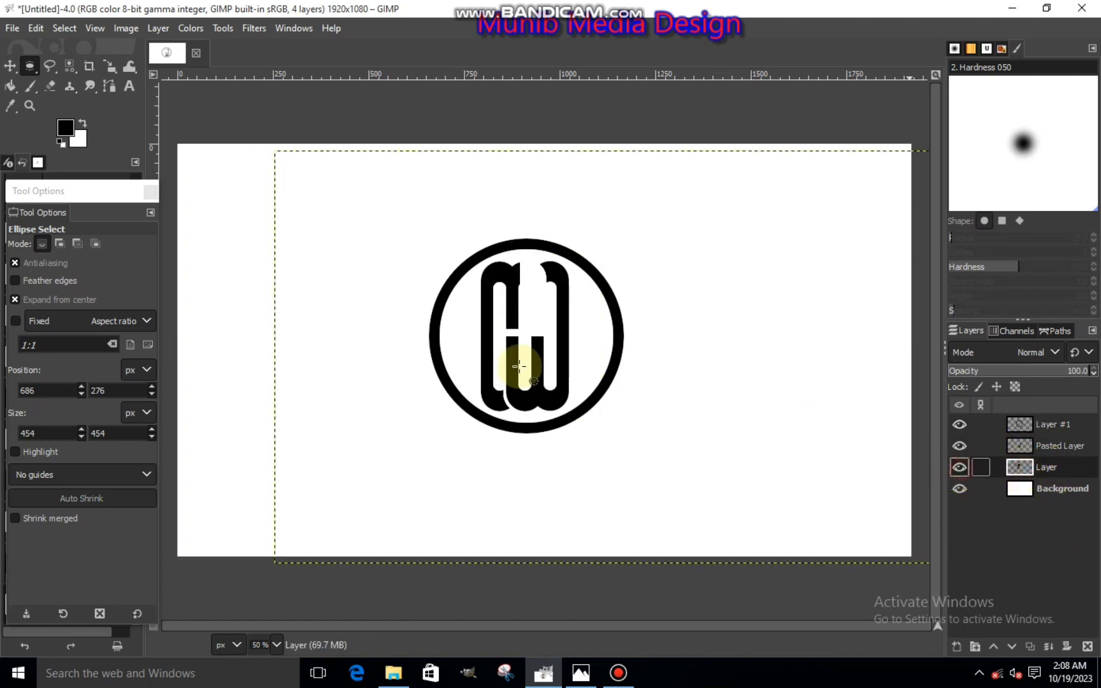
pyautogui.click(65, 68)
pyautogui.scroll(1, 491, 258)
pyautogui.click(504, 270)
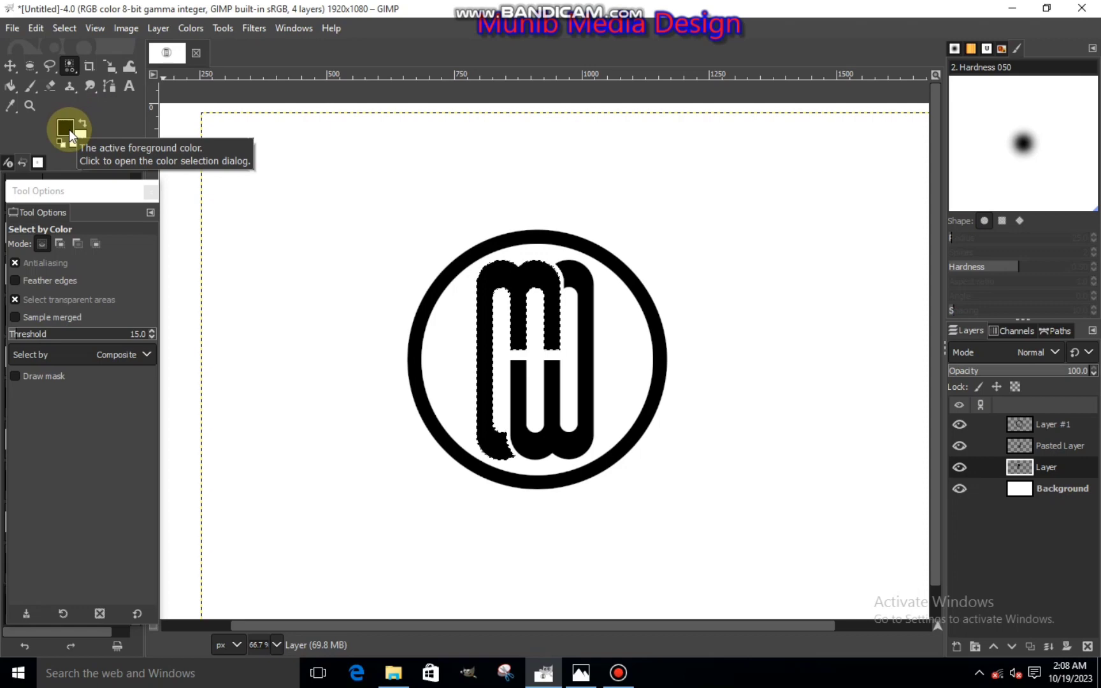
# Set the foreground color to a bright blue, fill the selected upper-left half with it, and deselect.
pyautogui.click(66, 128)
pyautogui.click(143, 115)
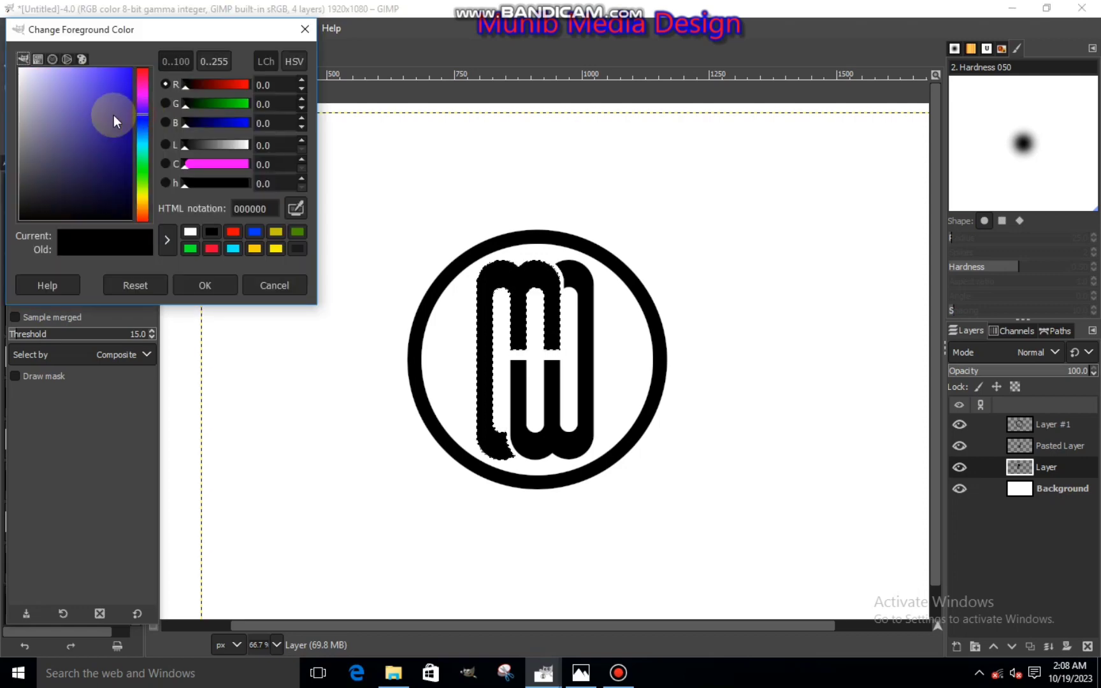
pyautogui.click(114, 115)
pyautogui.click(194, 280)
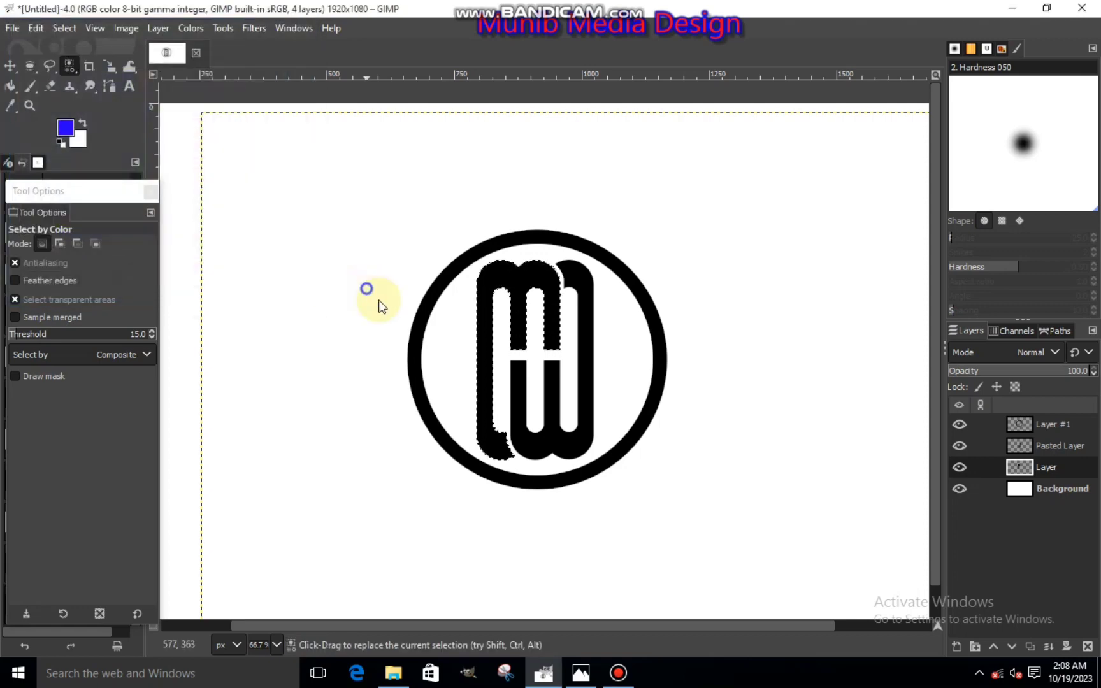
pyautogui.rightClick(369, 292)
pyautogui.moveTo(418, 332)
pyautogui.click(505, 451)
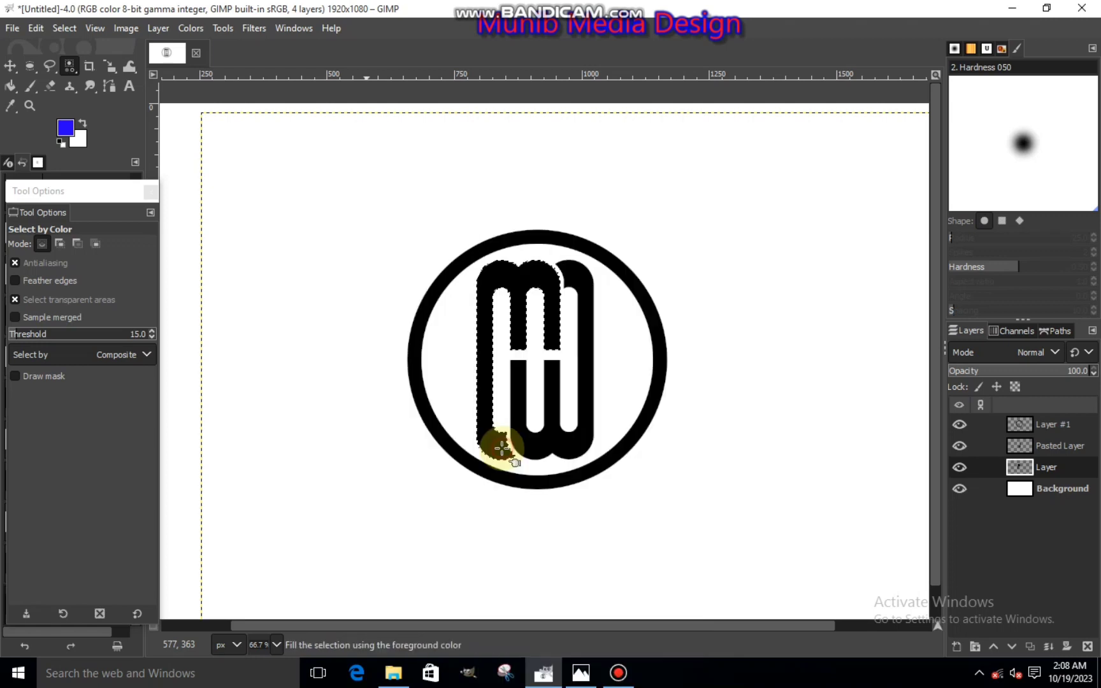
pyautogui.hotkey('ctrl', 'shift', 'a')
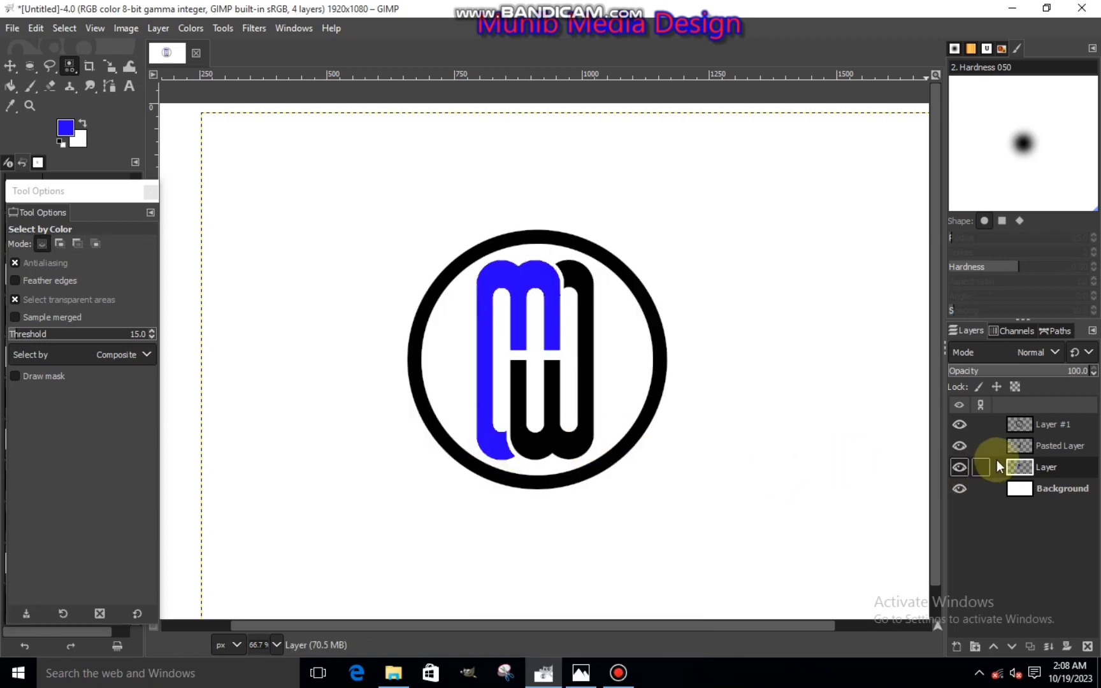
# Check which half Pasted Layer holds and select that lower-right black half of the logo by color.
pyautogui.click(1015, 450)
pyautogui.click(960, 445)
pyautogui.click(959, 445)
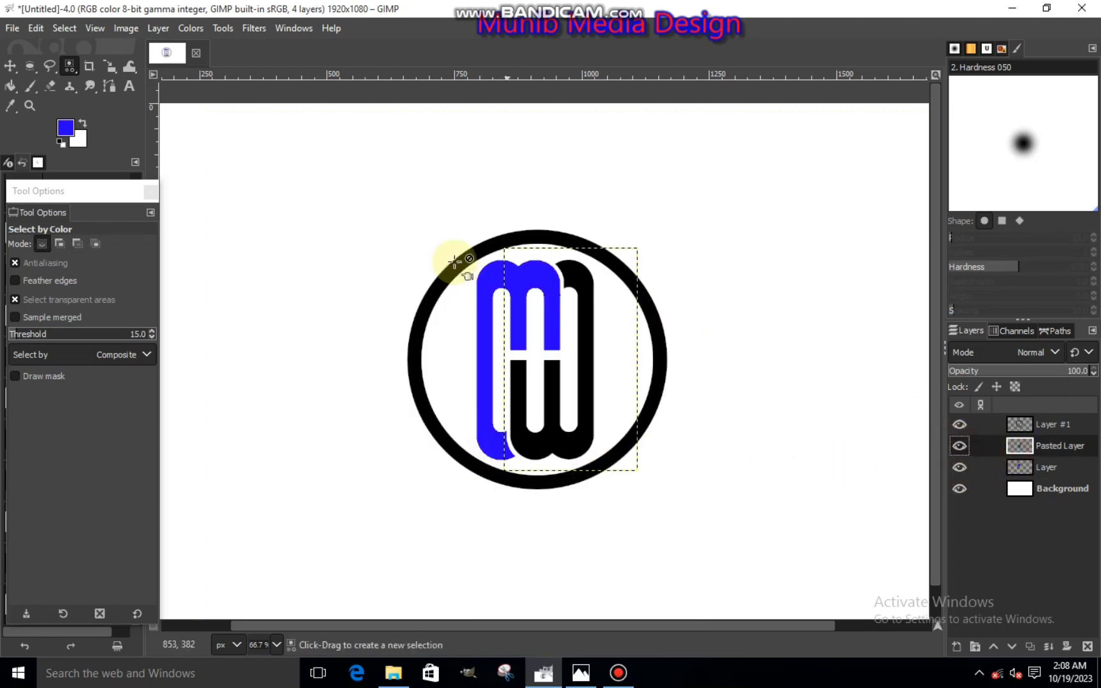
pyautogui.click(577, 275)
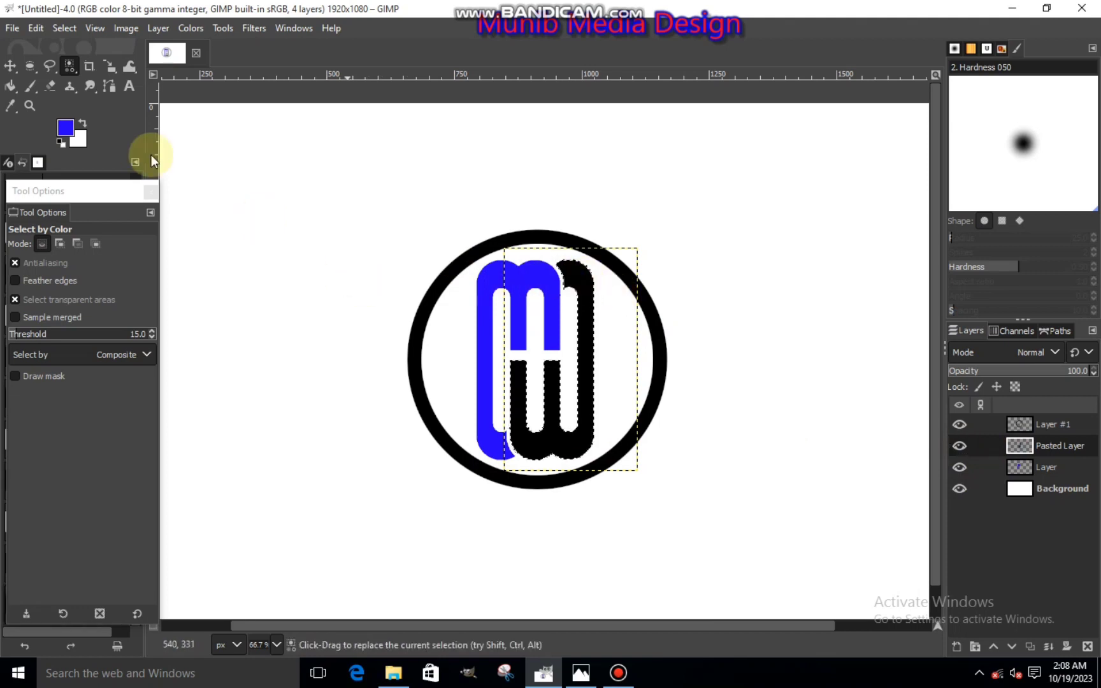
# Set the foreground color to red ff0000, fill the selected lower-right half with it, and deselect.
pyautogui.click(69, 130)
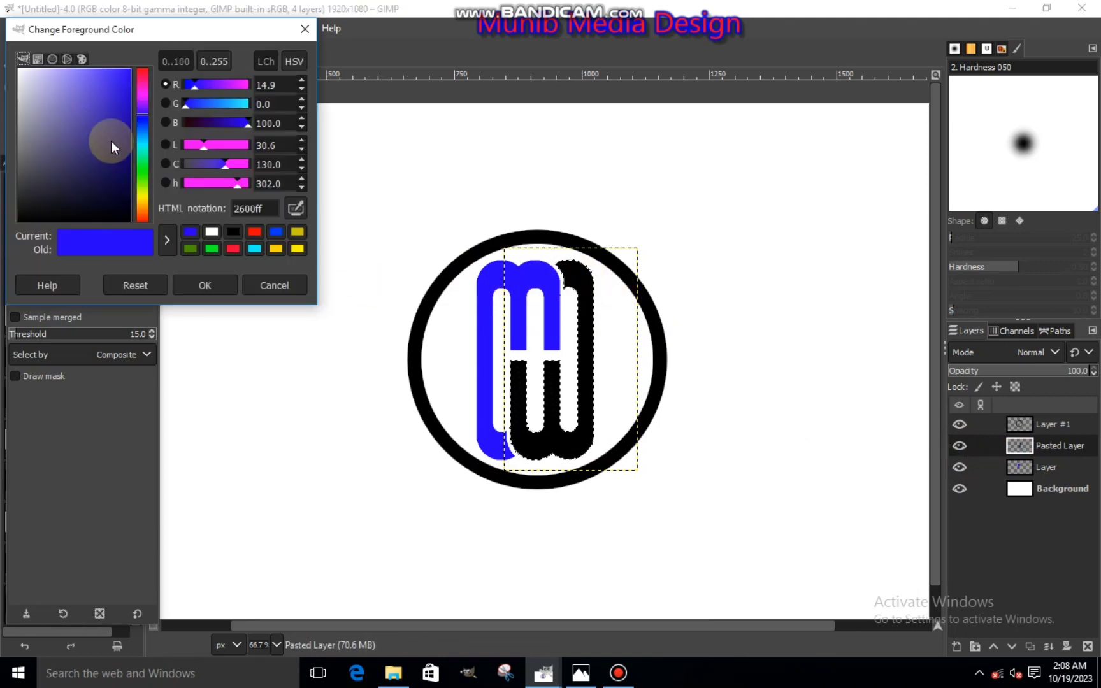
pyautogui.moveTo(140, 94); pyautogui.dragTo(143, 68)
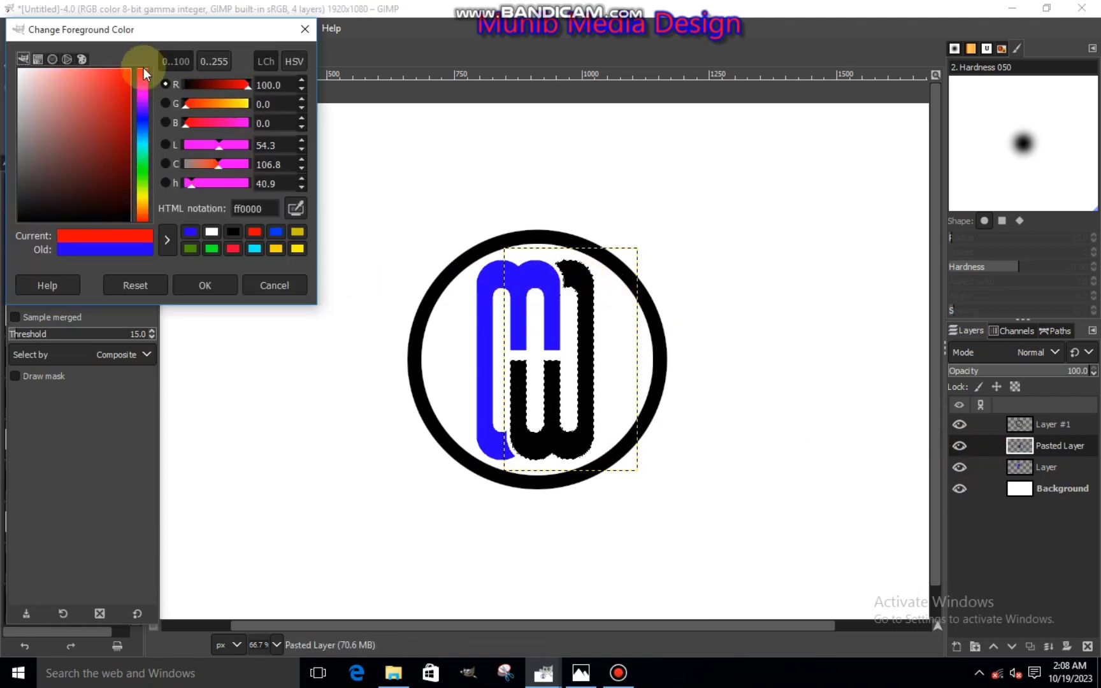
pyautogui.click(205, 285)
pyautogui.rightClick(459, 333)
pyautogui.moveTo(501, 375)
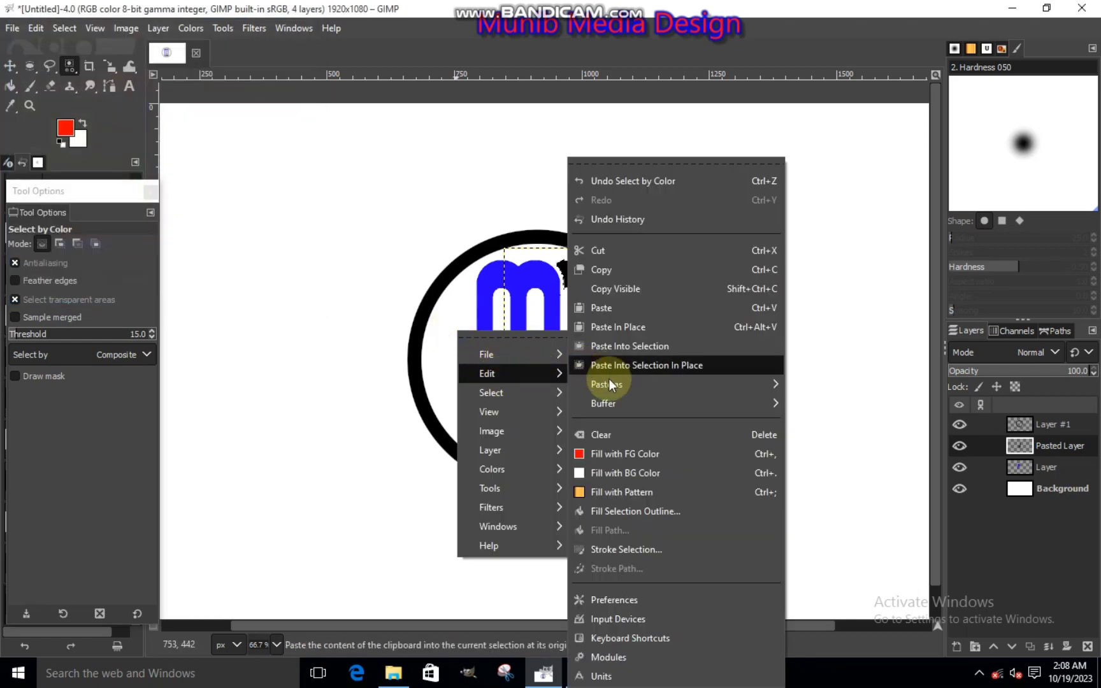
pyautogui.click(615, 453)
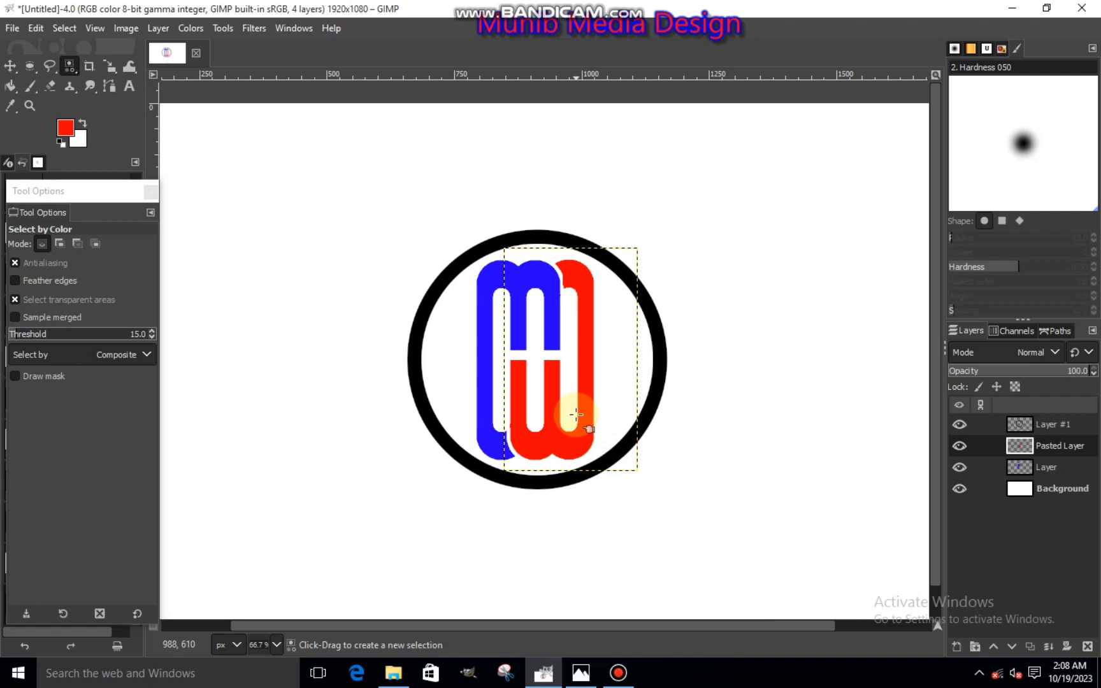
# Create a wide text box just below the ring, above Layer #1, and set the text color to black.
pyautogui.press('-')
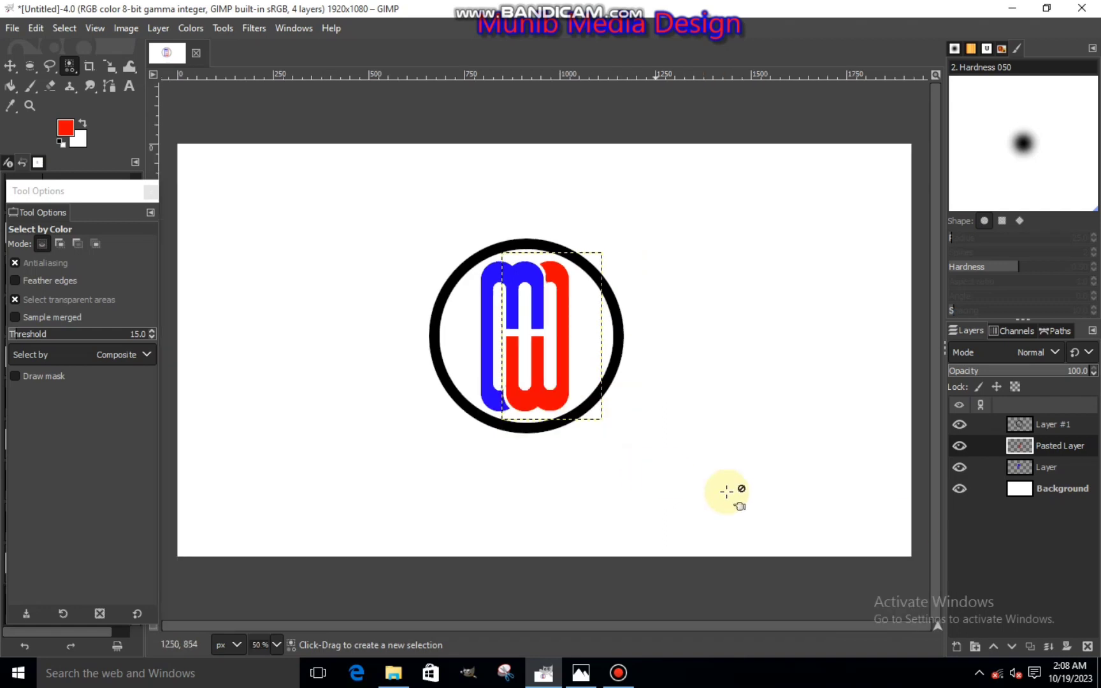
pyautogui.click(1039, 424)
pyautogui.click(126, 88)
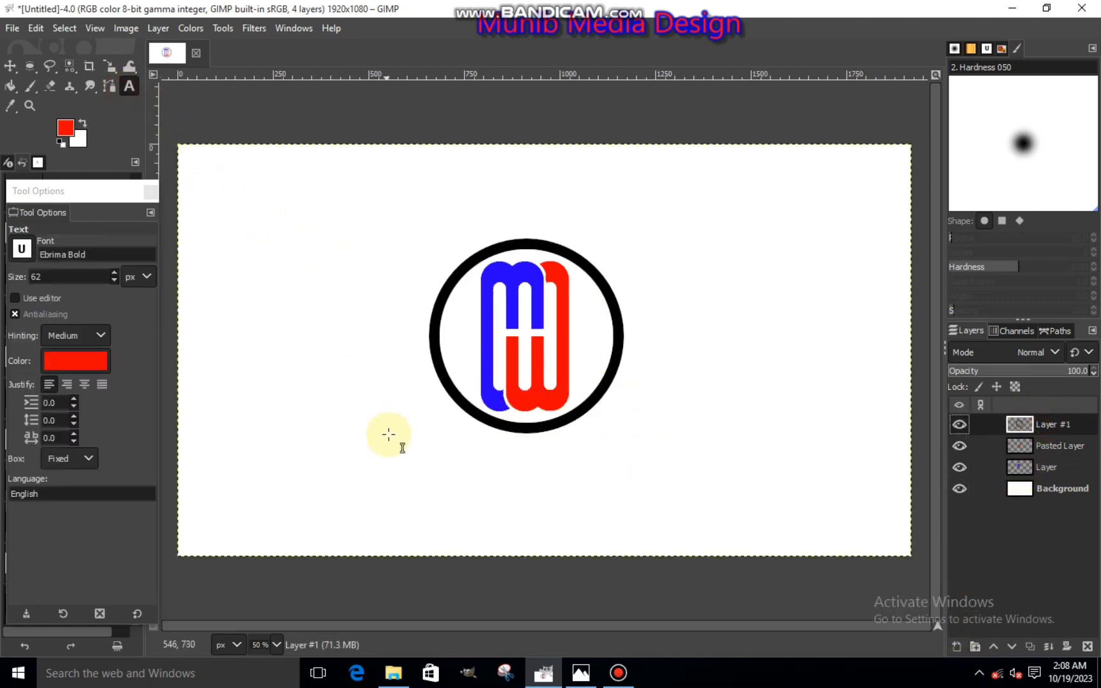
pyautogui.moveTo(392, 432); pyautogui.dragTo(705, 498)
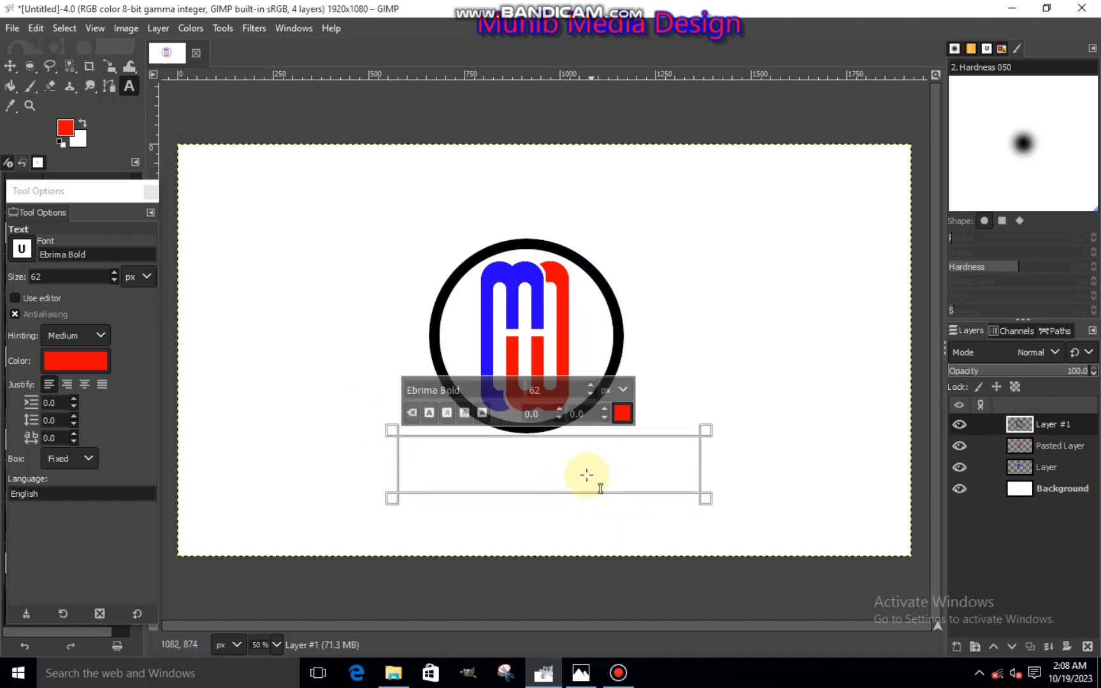
pyautogui.click(64, 131)
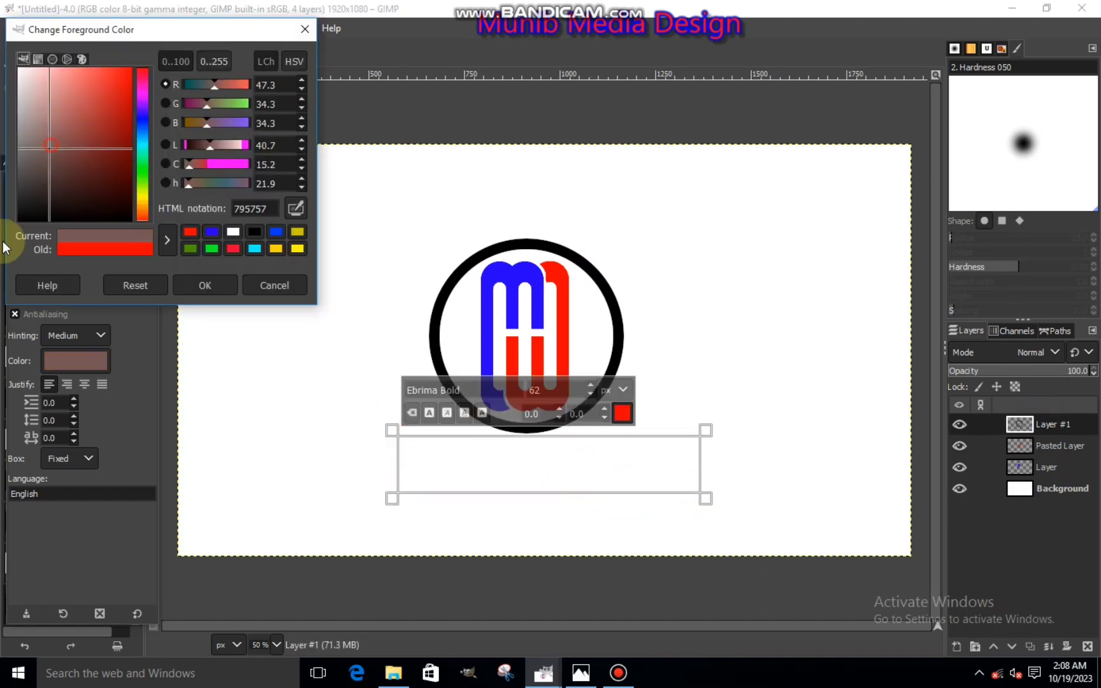
pyautogui.click(76, 218)
pyautogui.click(202, 284)
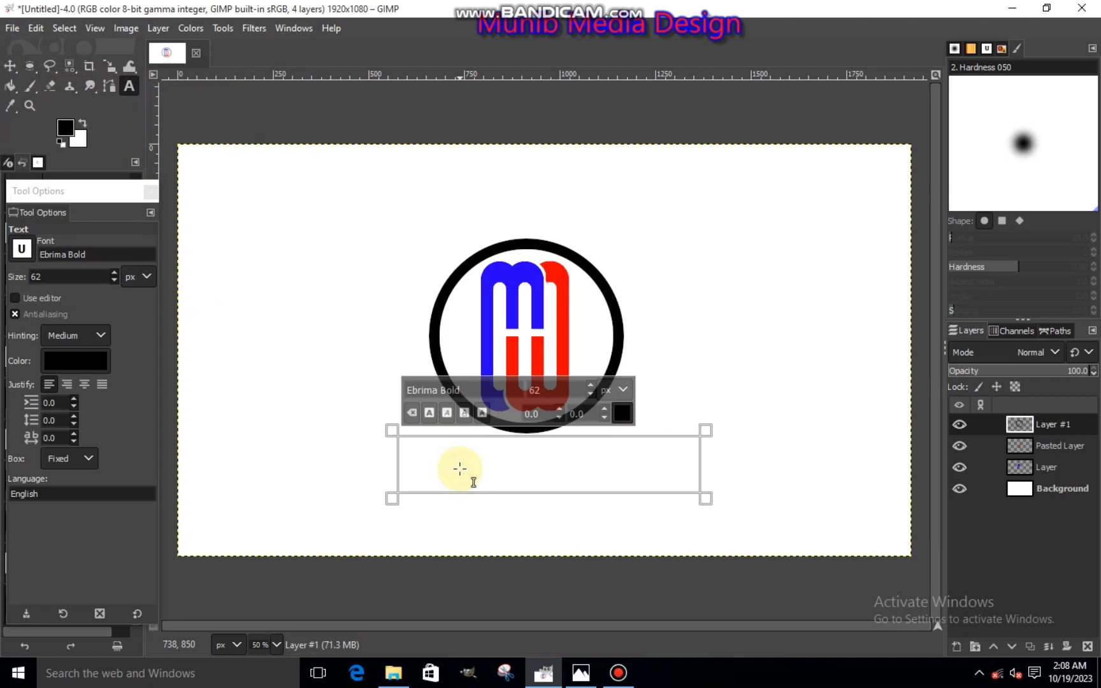
# Enter the text "M W Logo Design" and narrow its box from the left so the words sit centered under the ring.
pyautogui.write('M w')
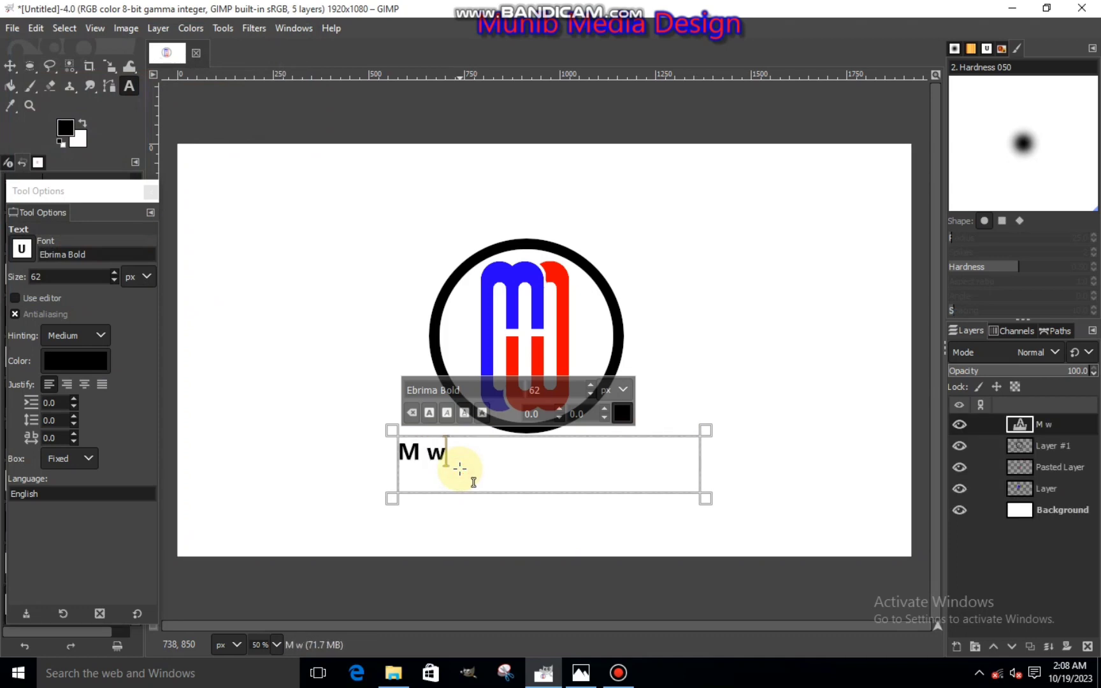
pyautogui.press('BackSpace')
pyautogui.write('W')
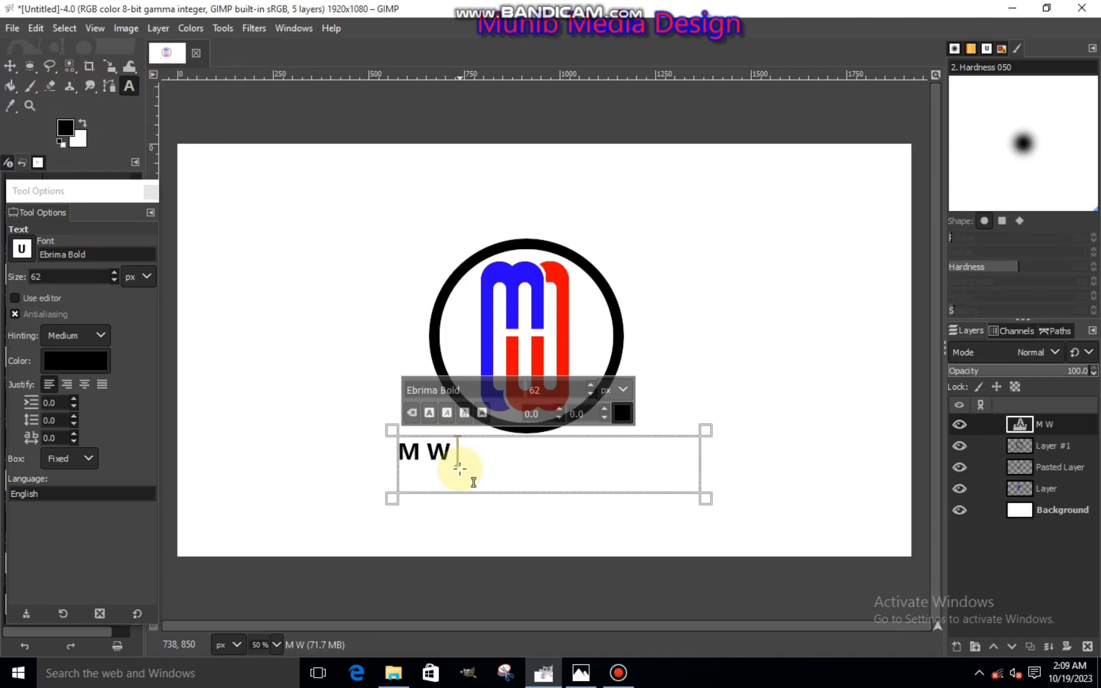
pyautogui.write(' Logo')
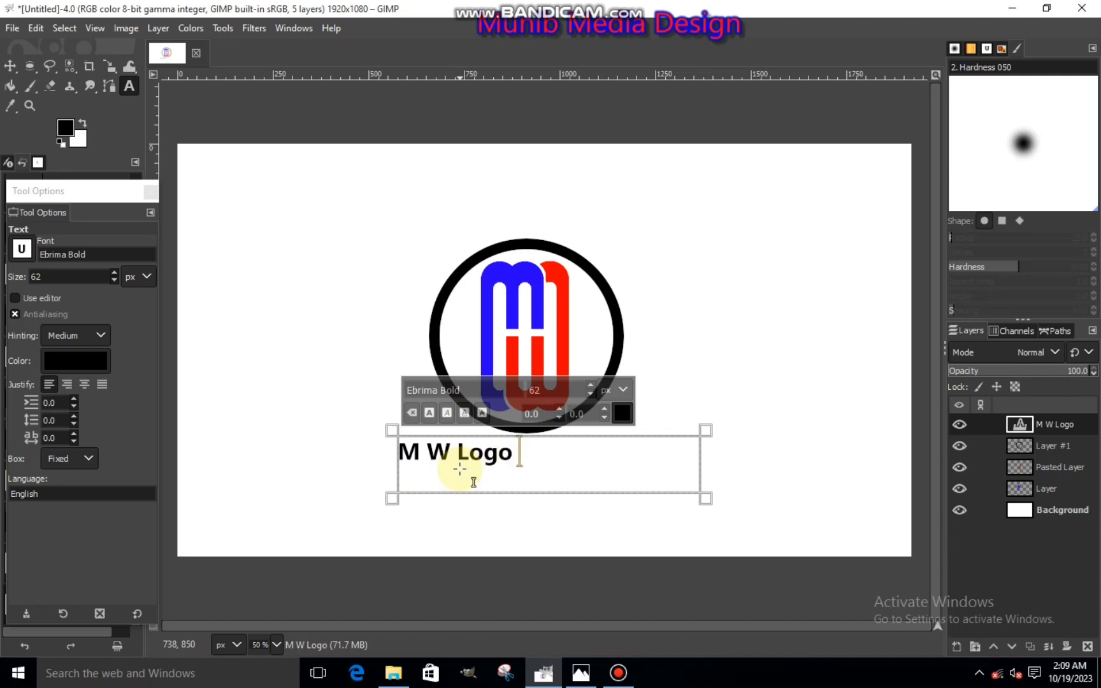
pyautogui.write(' Design')
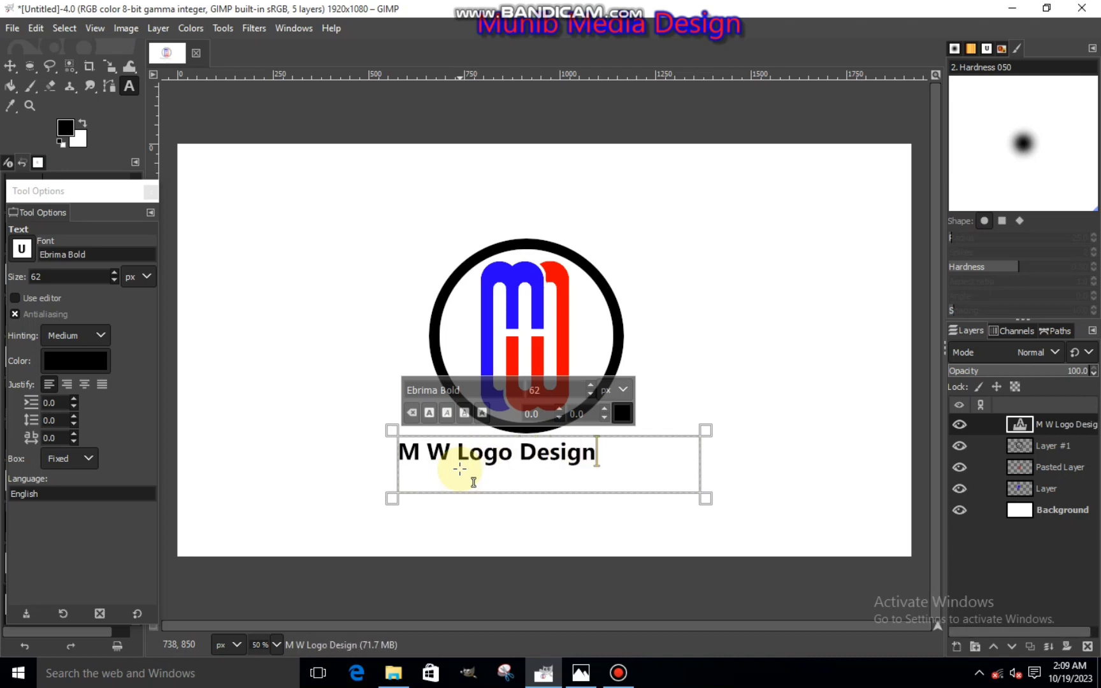
pyautogui.moveTo(390, 469); pyautogui.dragTo(426, 467)
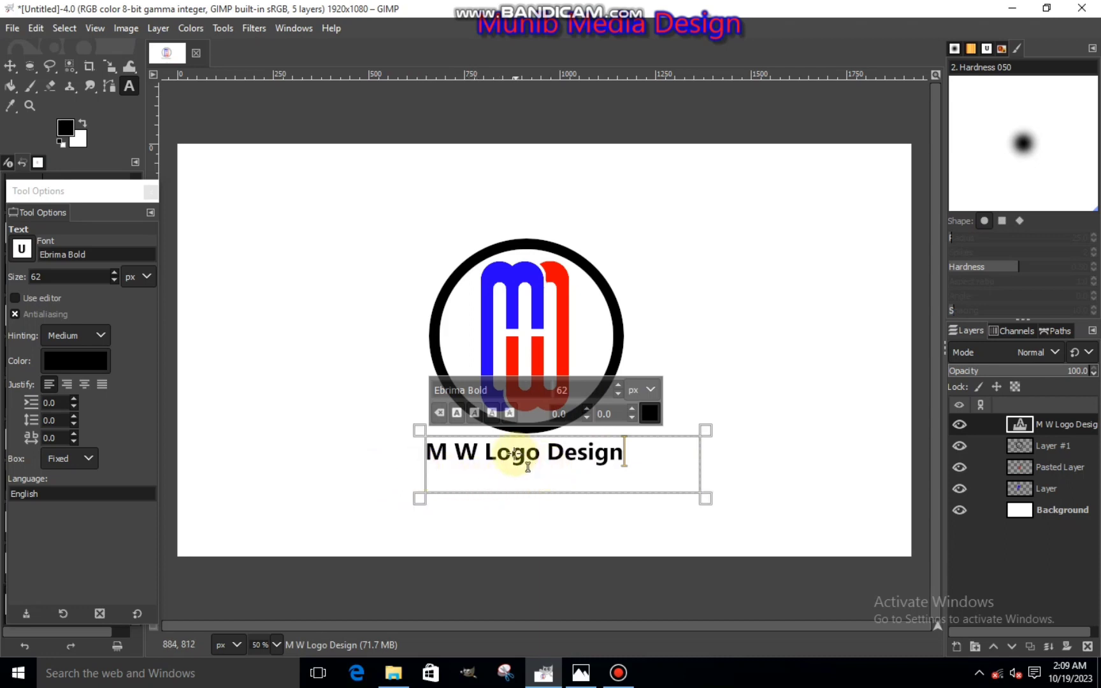
# Color the letter M of the caption blue 001eff.
pyautogui.doubleClick(445, 454)
pyautogui.click(650, 413)
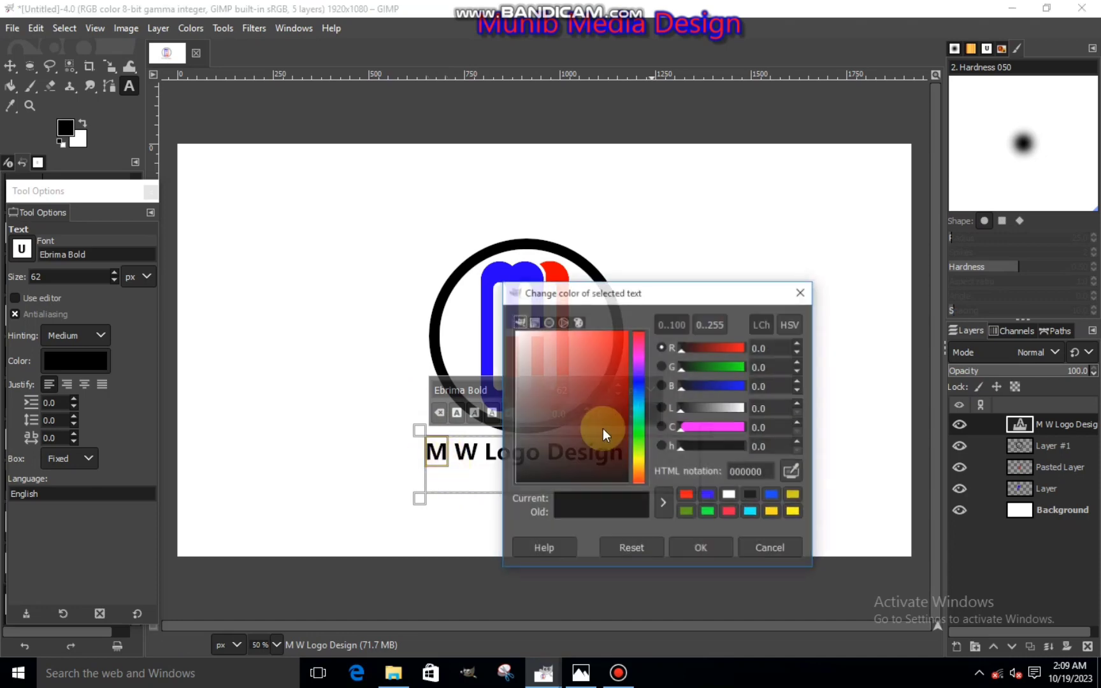
pyautogui.click(685, 494)
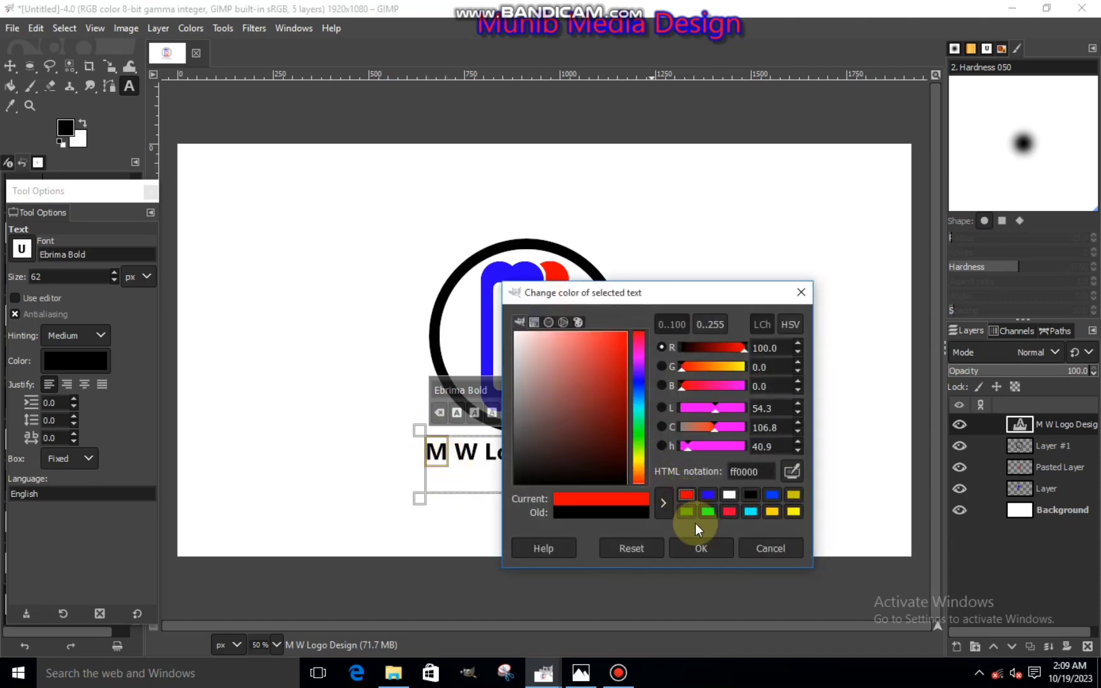
pyautogui.click(637, 387)
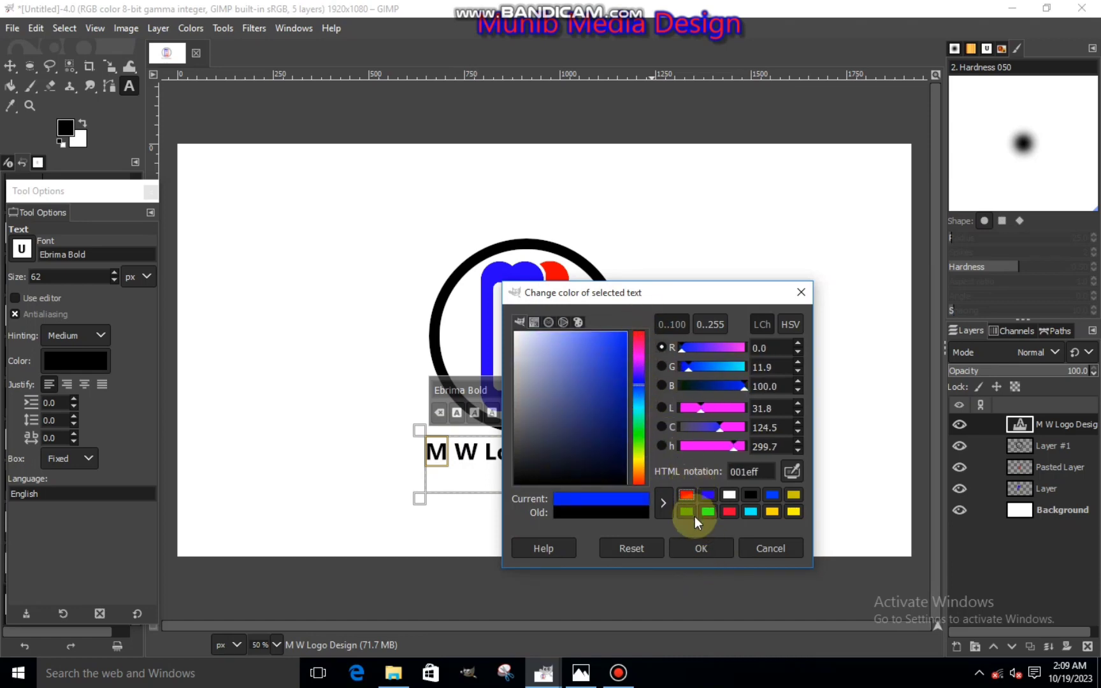
pyautogui.click(689, 547)
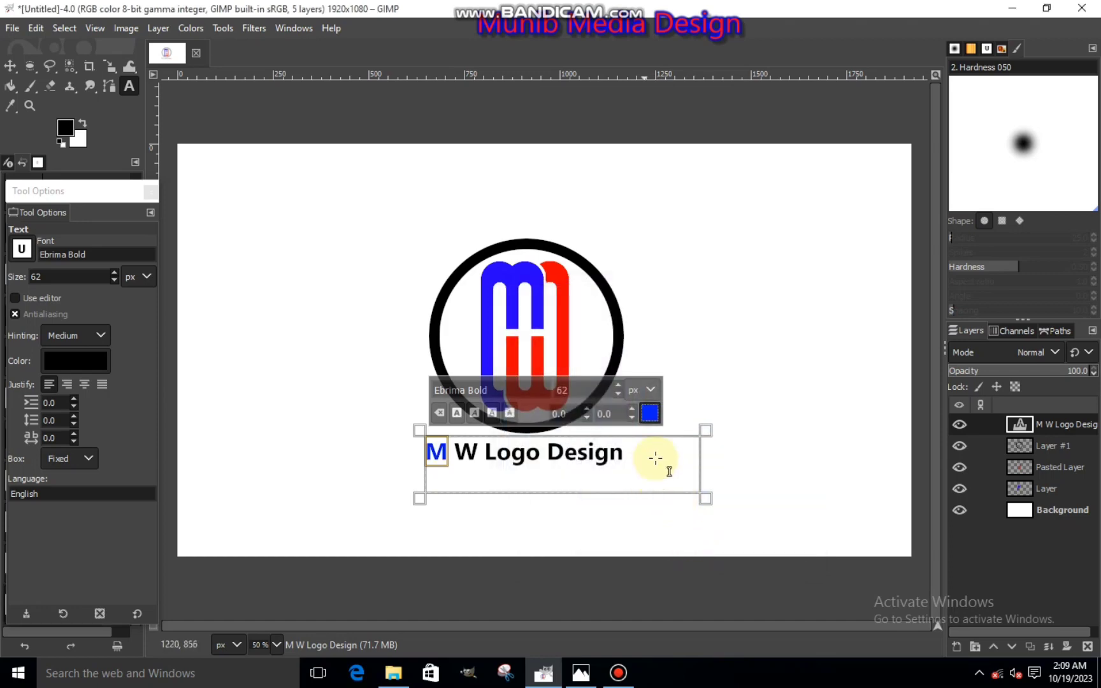
# Color the letter W of the caption red ff0000 and finish editing the text by selecting the Background layer.
pyautogui.moveTo(484, 460); pyautogui.dragTo(467, 465)
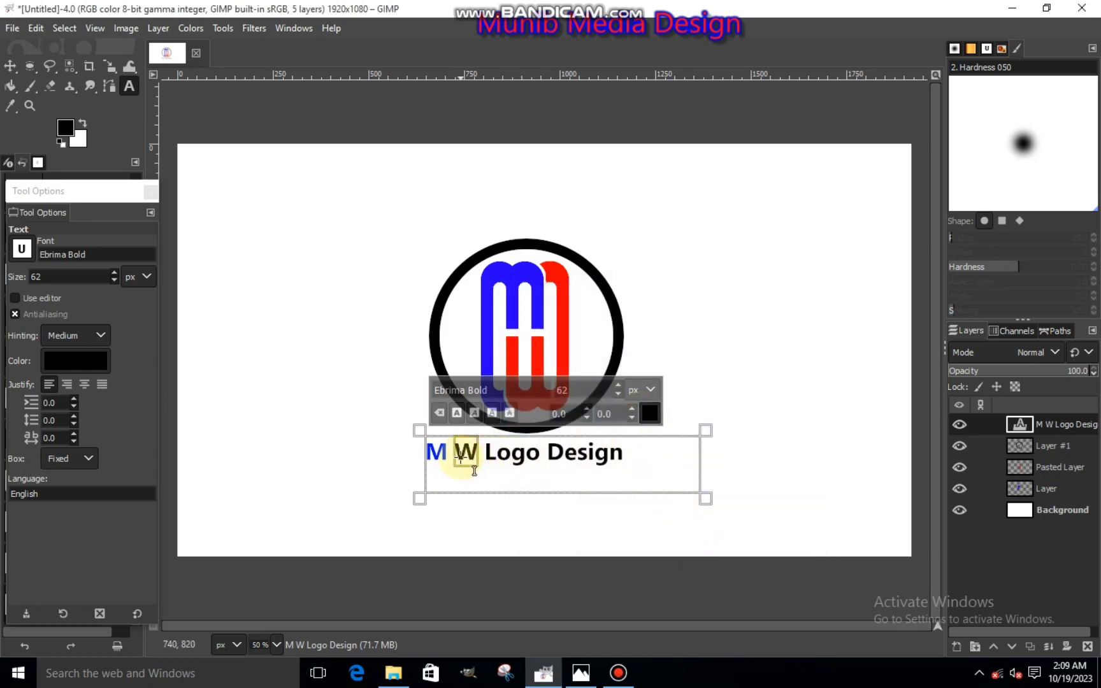
pyautogui.click(655, 411)
pyautogui.click(711, 490)
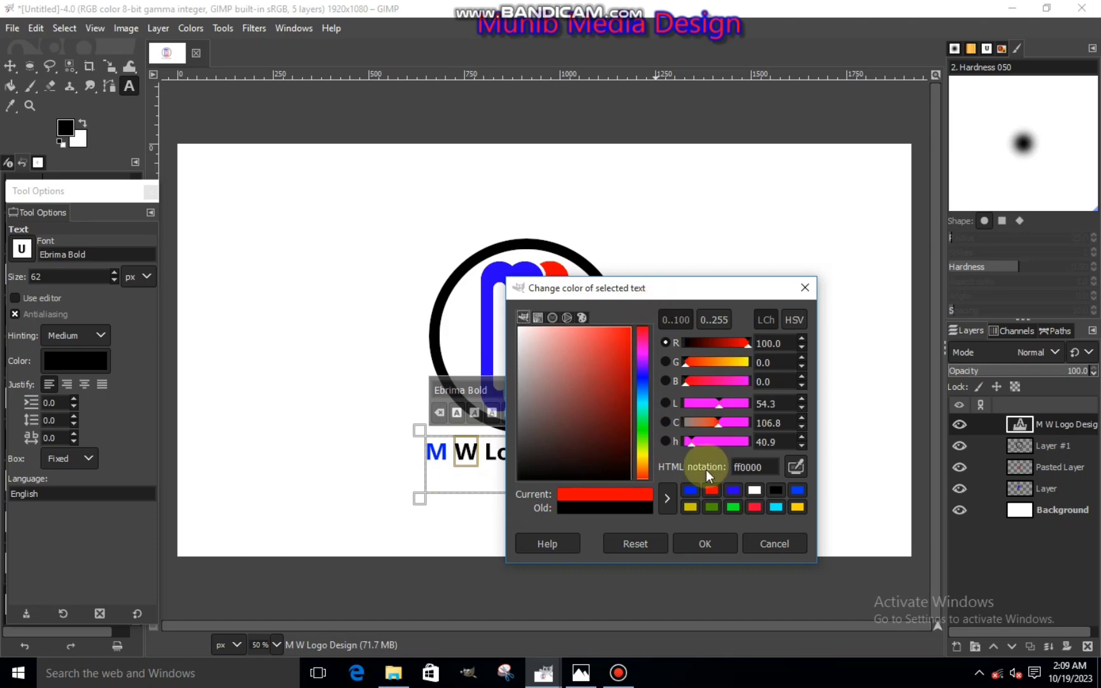
pyautogui.click(712, 540)
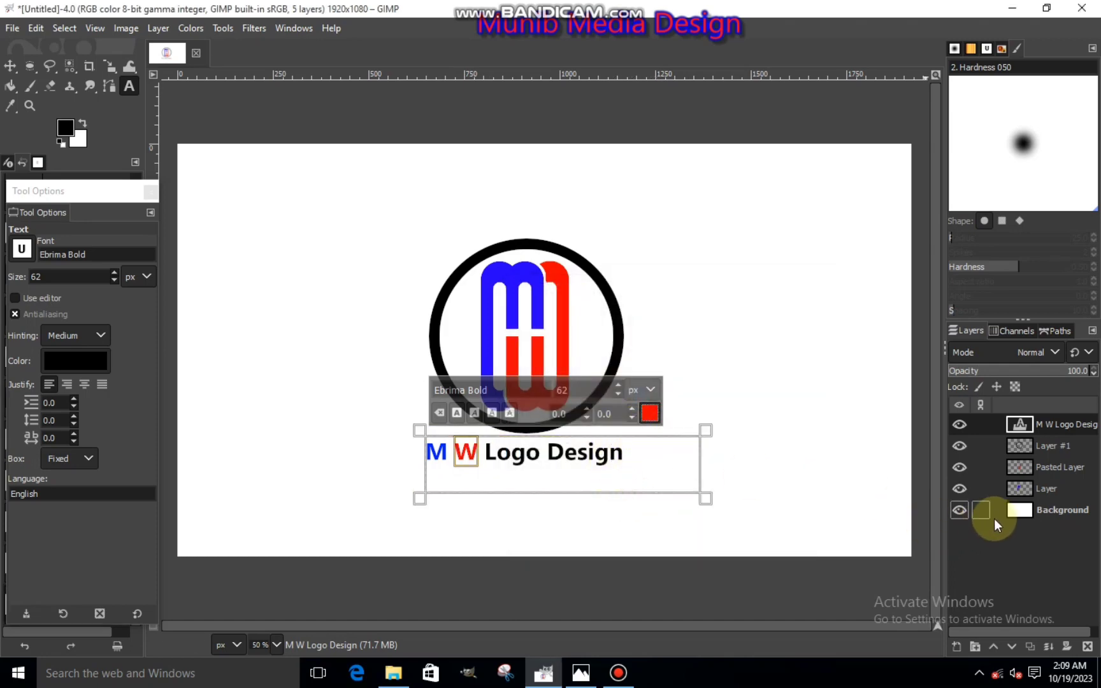
pyautogui.click(1013, 517)
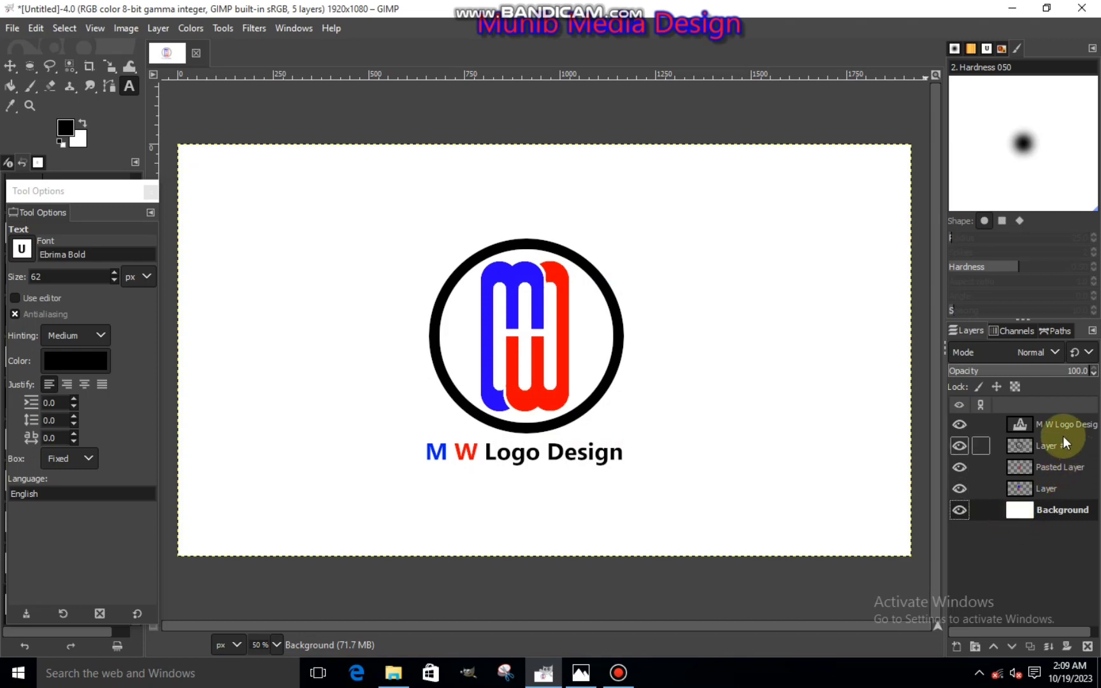
# Merge the caption, Layer #1 and Pasted Layer down into Layer, and check the merged logo by toggling its visibility.
pyautogui.rightClick(1048, 427)
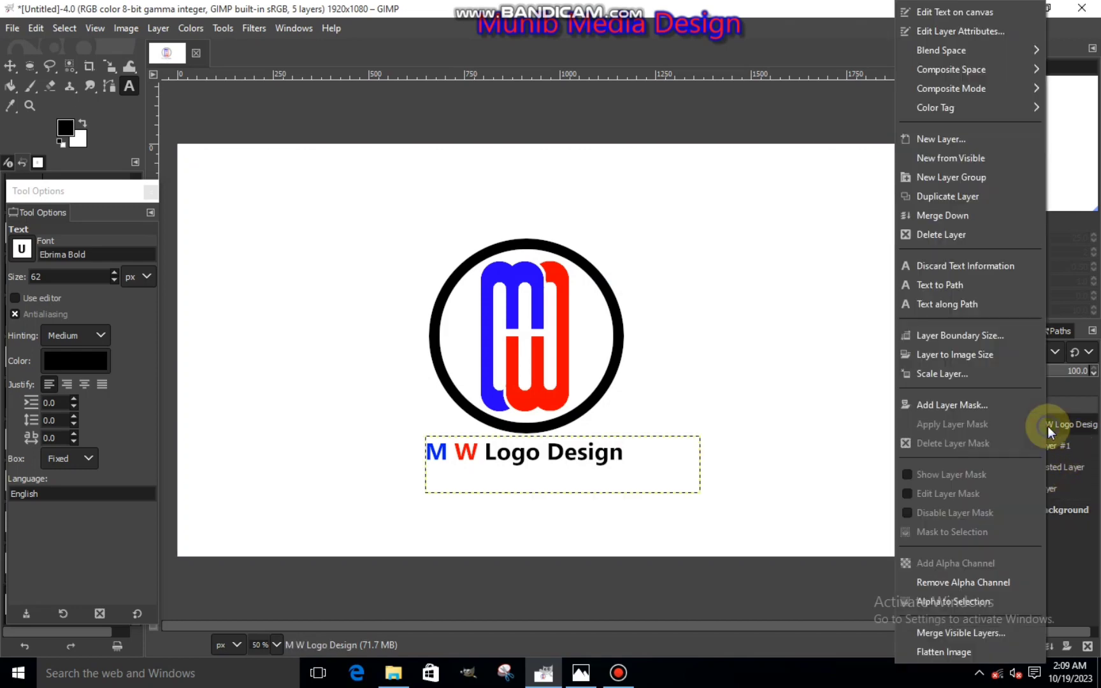
pyautogui.click(953, 216)
pyautogui.rightClick(1013, 424)
pyautogui.click(920, 195)
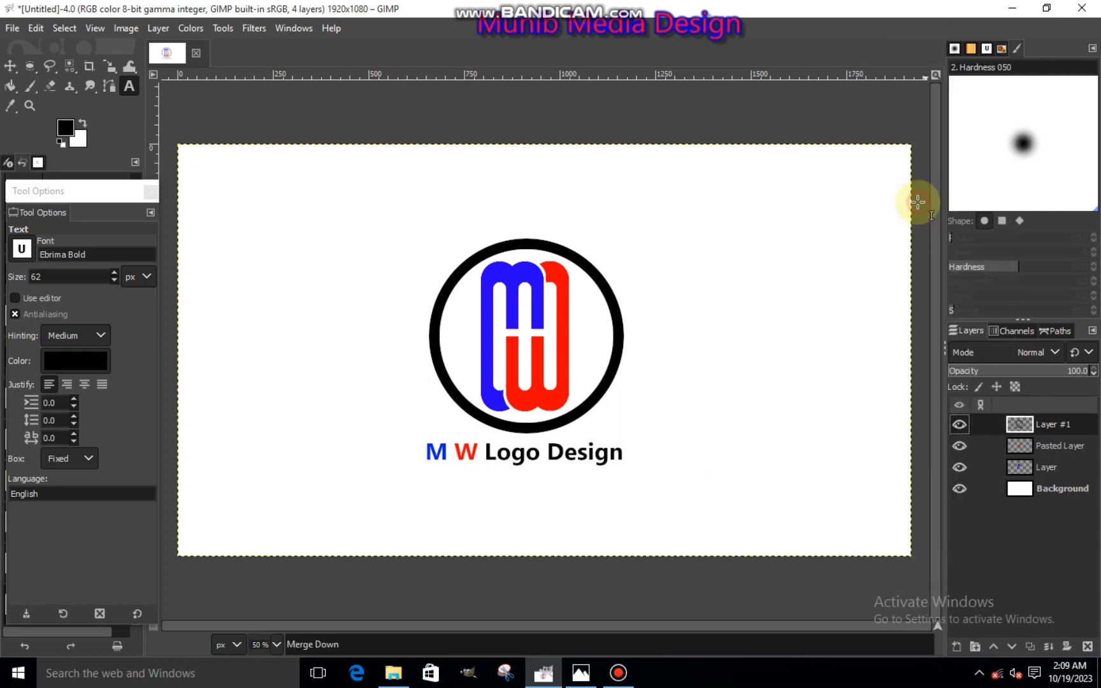
pyautogui.rightClick(1040, 428)
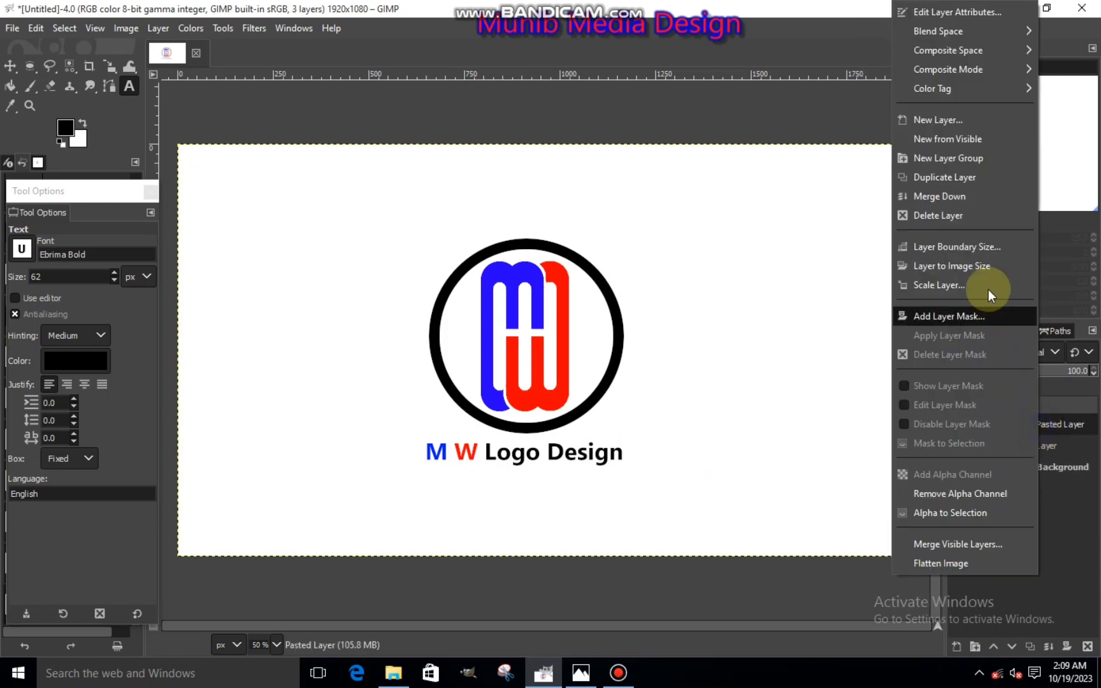
pyautogui.click(958, 199)
pyautogui.click(959, 424)
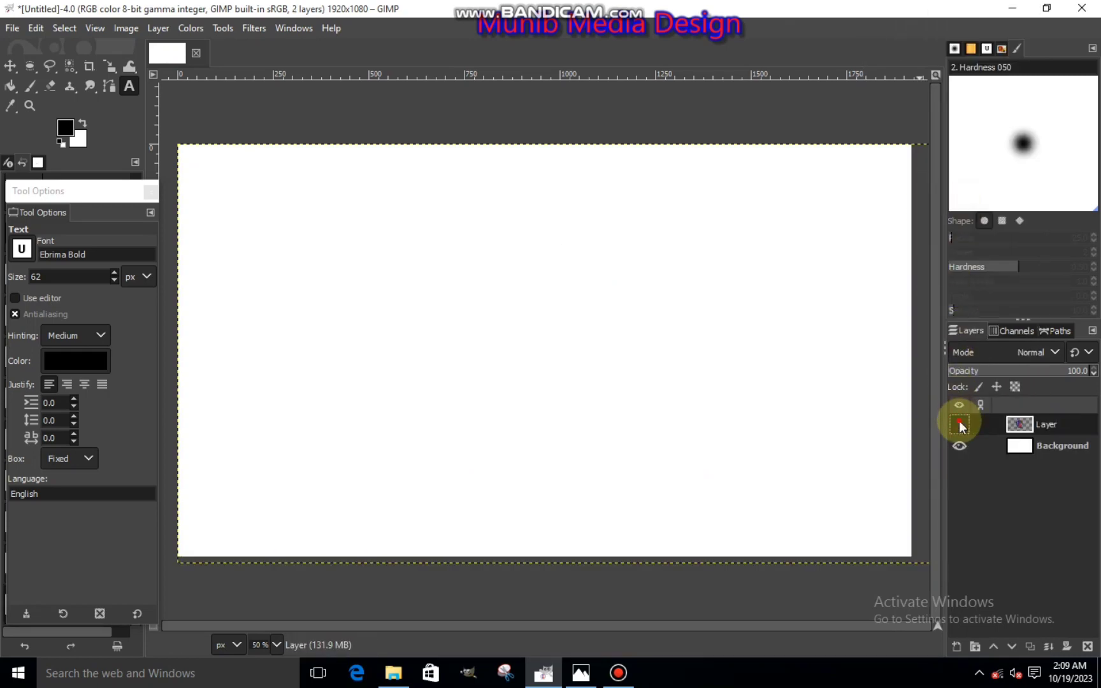
pyautogui.click(958, 424)
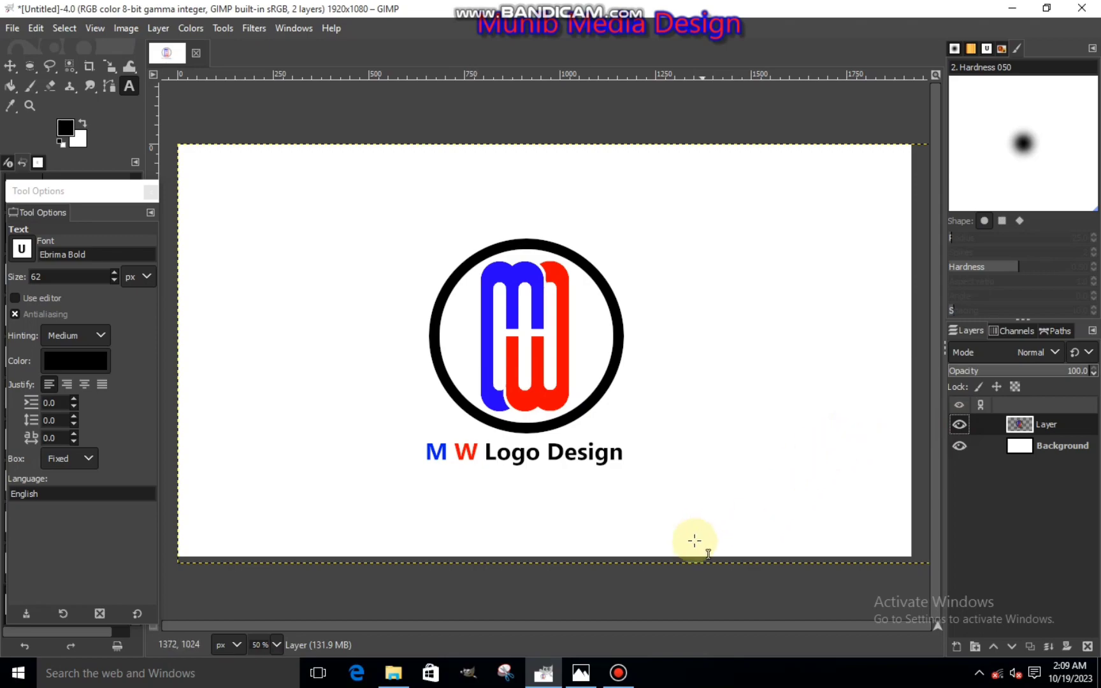
# Browse the LOGO BACKGROUND folder and bring the rm441-bm20b-mockup image into the logo file as a new layer.
pyautogui.click(395, 670)
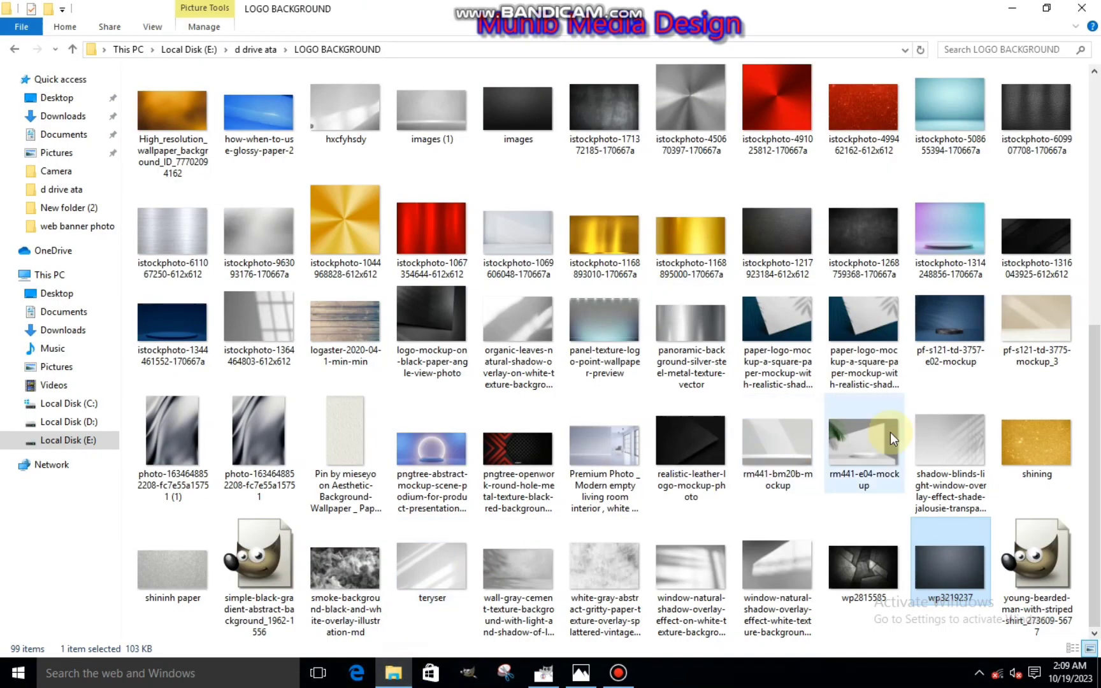
pyautogui.moveTo(1097, 380); pyautogui.dragTo(1097, 121)
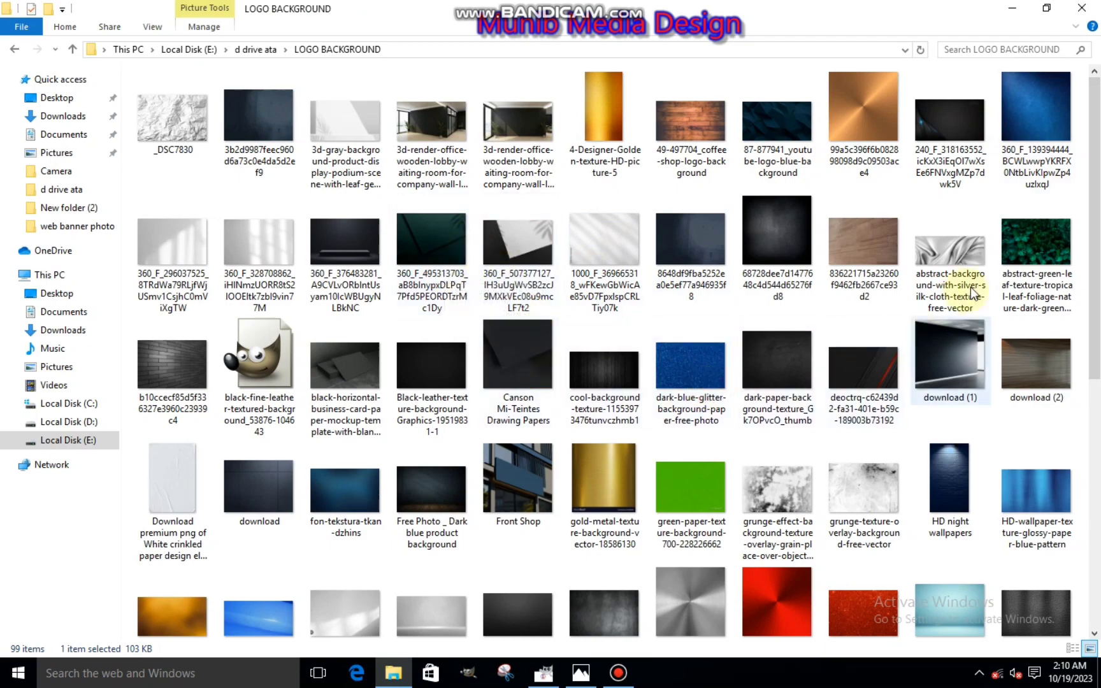
pyautogui.moveTo(1095, 191); pyautogui.dragTo(1097, 164)
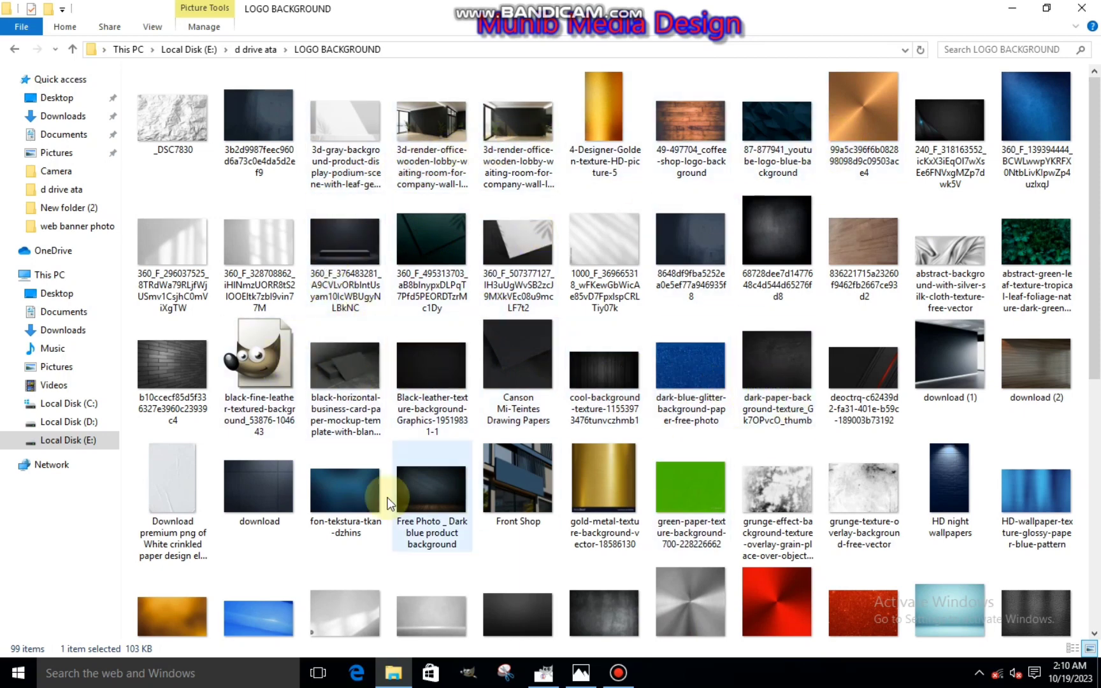
pyautogui.moveTo(1098, 328); pyautogui.dragTo(1087, 549)
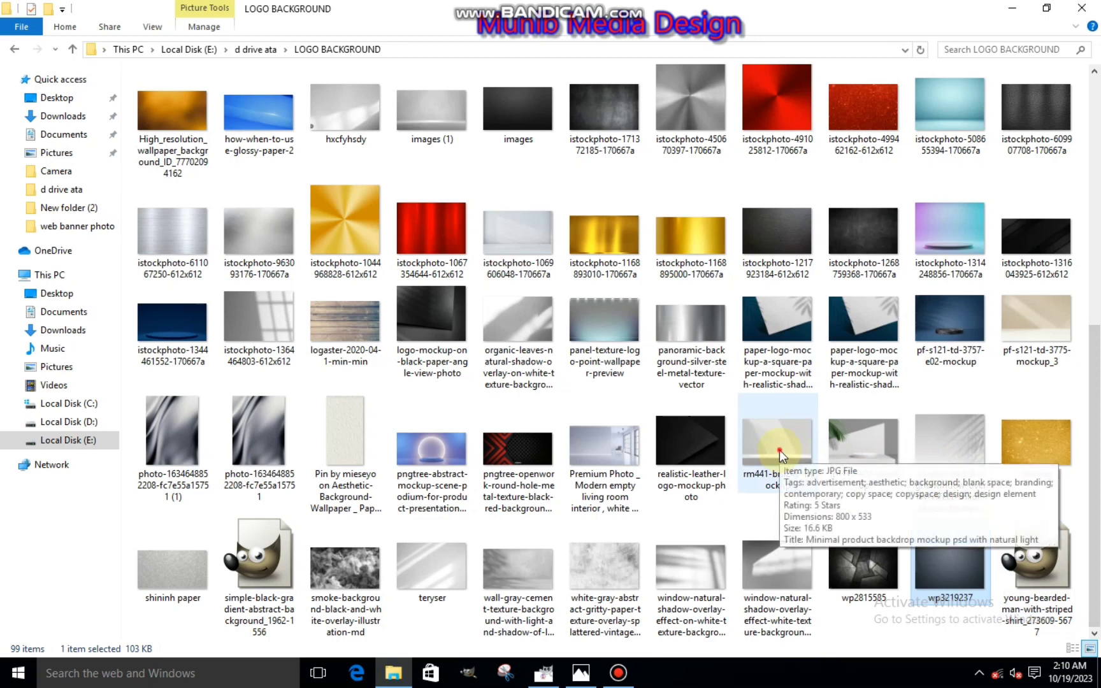
pyautogui.moveTo(779, 450); pyautogui.dragTo(383, 399)
pyautogui.click(399, 371)
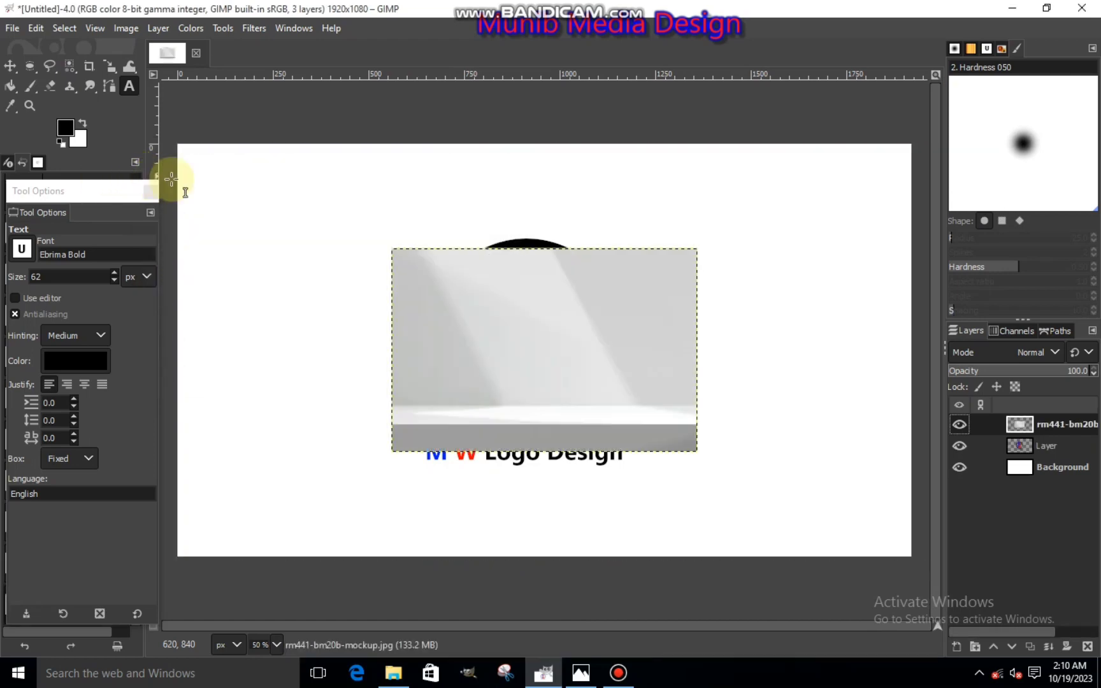
# Scale the rm441-bm20b-mockup layer to about 1972 x 1314 px so it covers the canvas, and move it below the logo layer.
pyautogui.click(101, 65)
pyautogui.click(339, 233)
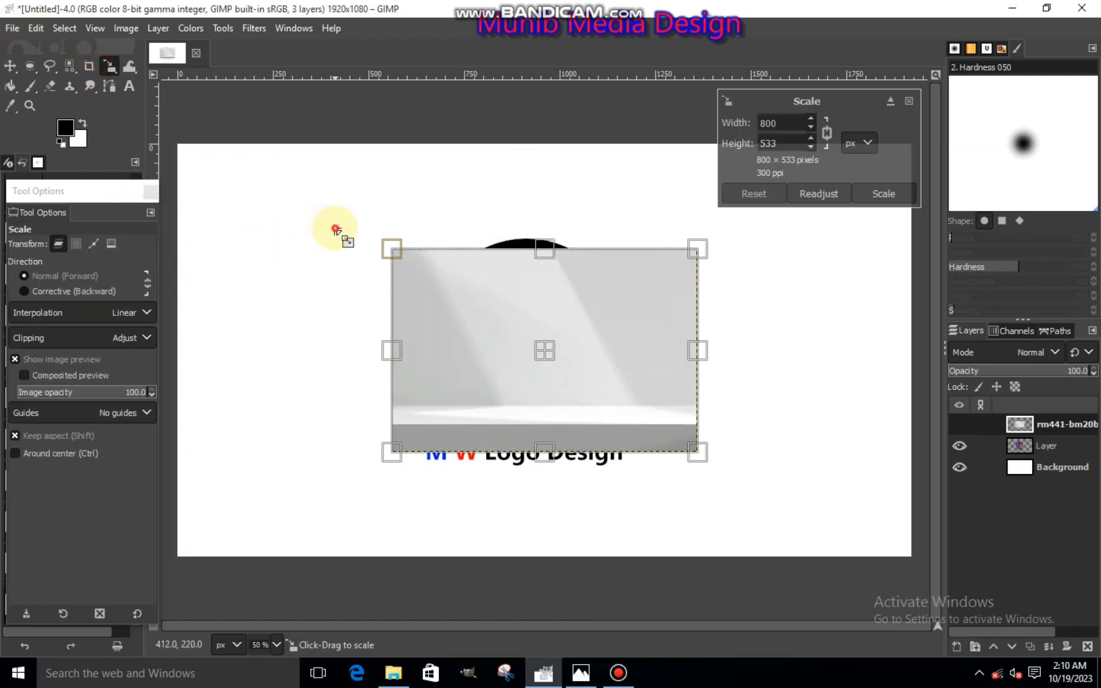
pyautogui.moveTo(339, 233); pyautogui.dragTo(73, 161)
pyautogui.moveTo(697, 452); pyautogui.dragTo(922, 567)
pyautogui.click(874, 193)
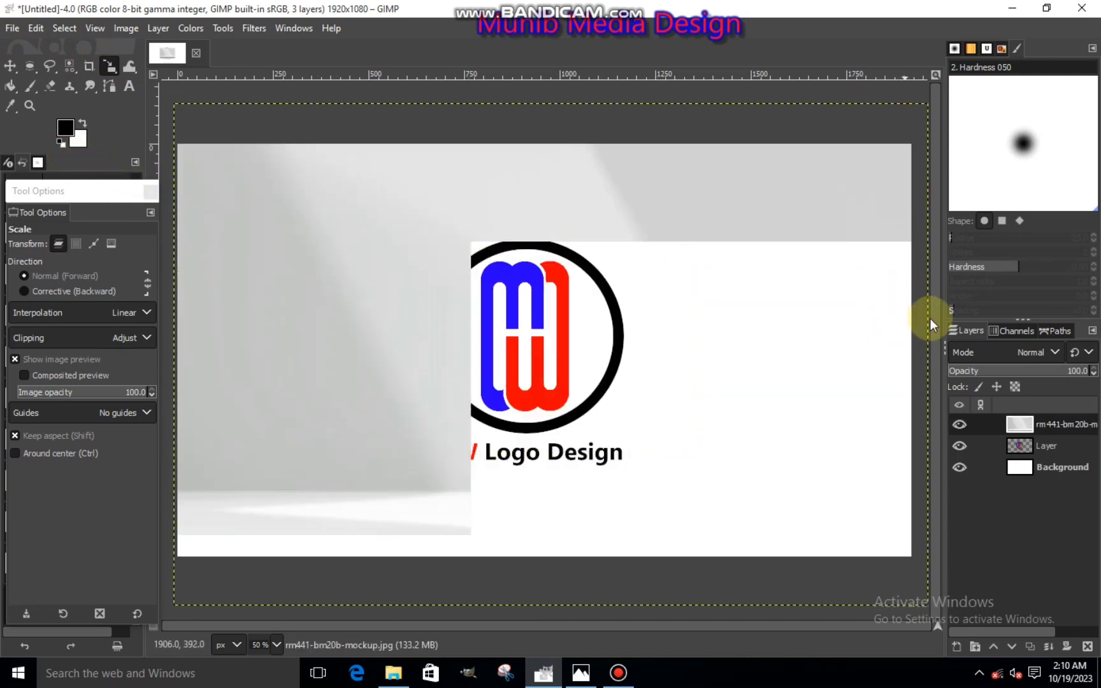
pyautogui.click(1042, 423)
pyautogui.moveTo(1021, 437); pyautogui.dragTo(1016, 444)
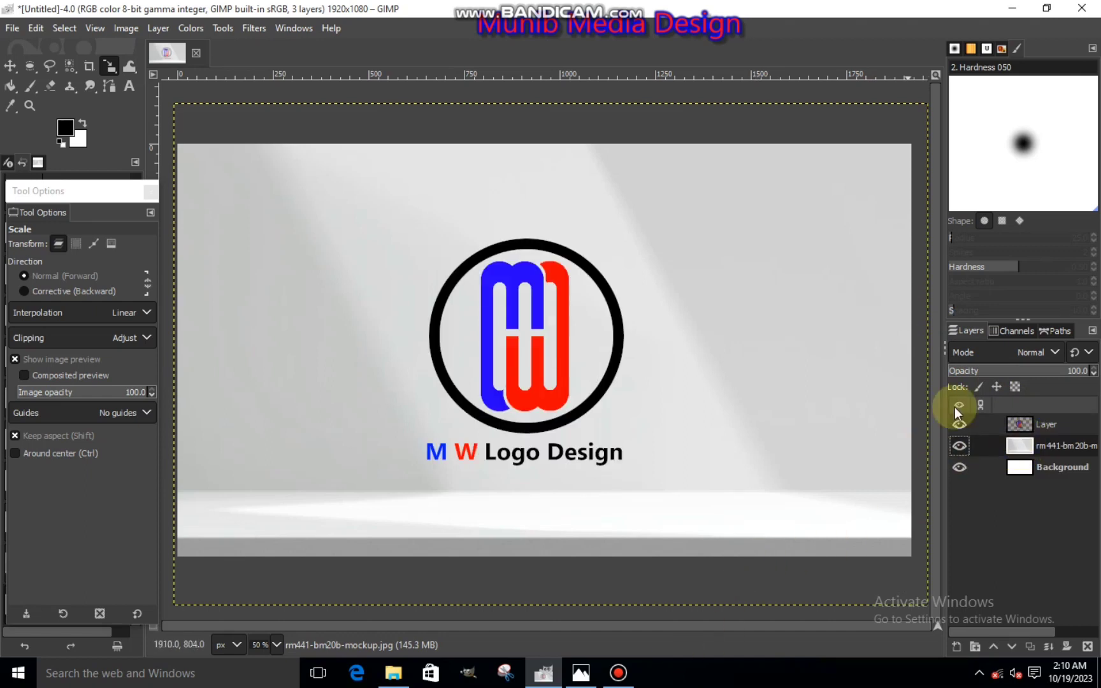
# Shift the merged logo layer slightly up and right with the Scale tool, keeping its size at 2174 x 1098 px.
pyautogui.click(1048, 424)
pyautogui.click(521, 325)
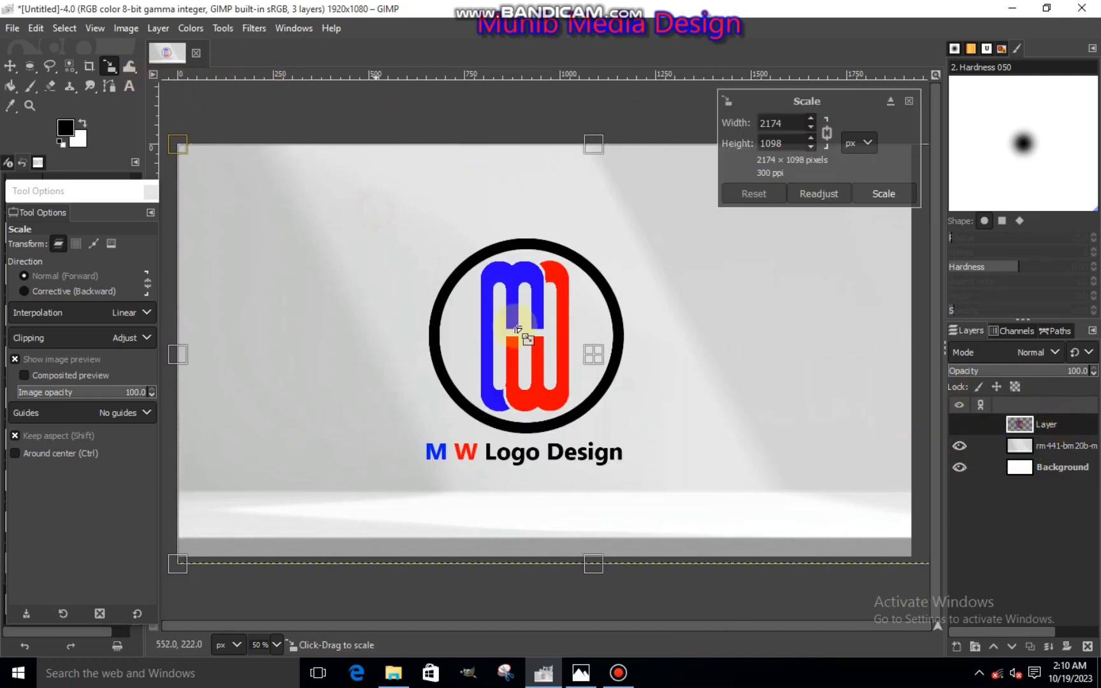
pyautogui.moveTo(589, 350); pyautogui.dragTo(594, 333)
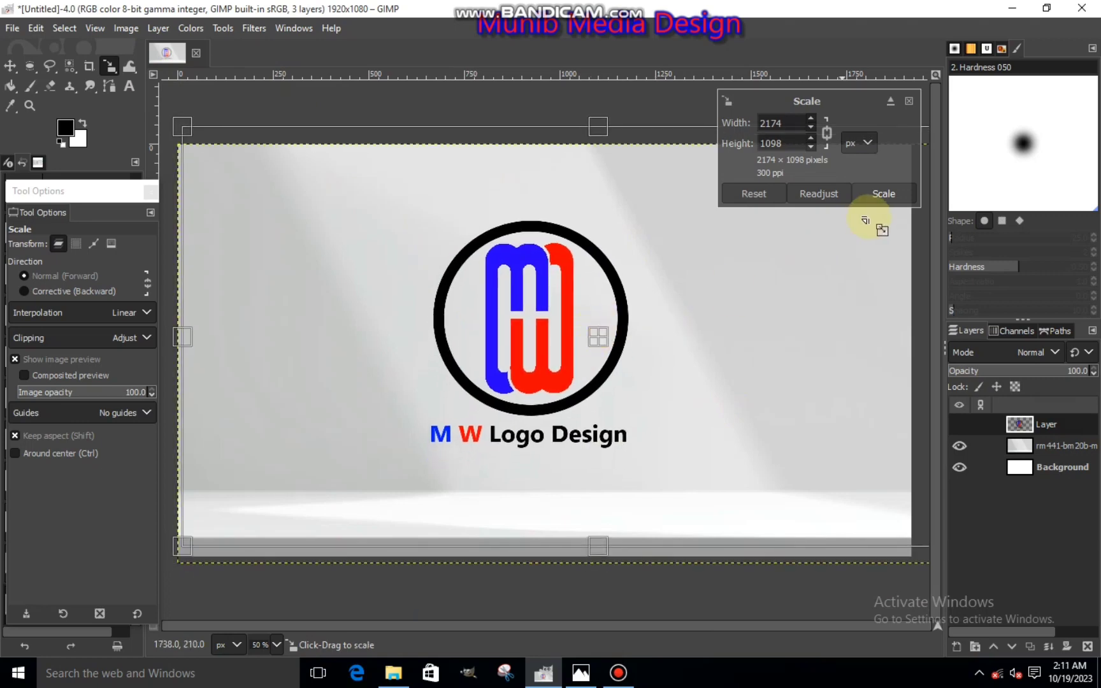
pyautogui.click(882, 194)
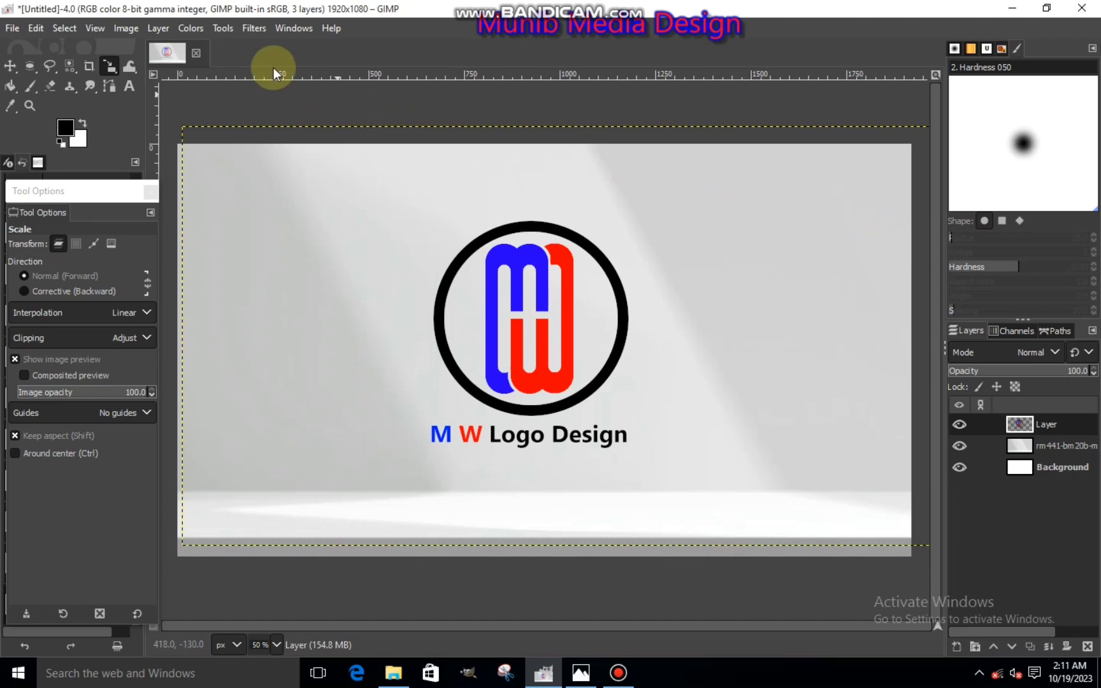
# Start a Drop Shadow on the logo layer with X and Y offsets of 2.065, blur radius 10.16 and opacity 0.924.
pyautogui.click(190, 28)
pyautogui.click(254, 28)
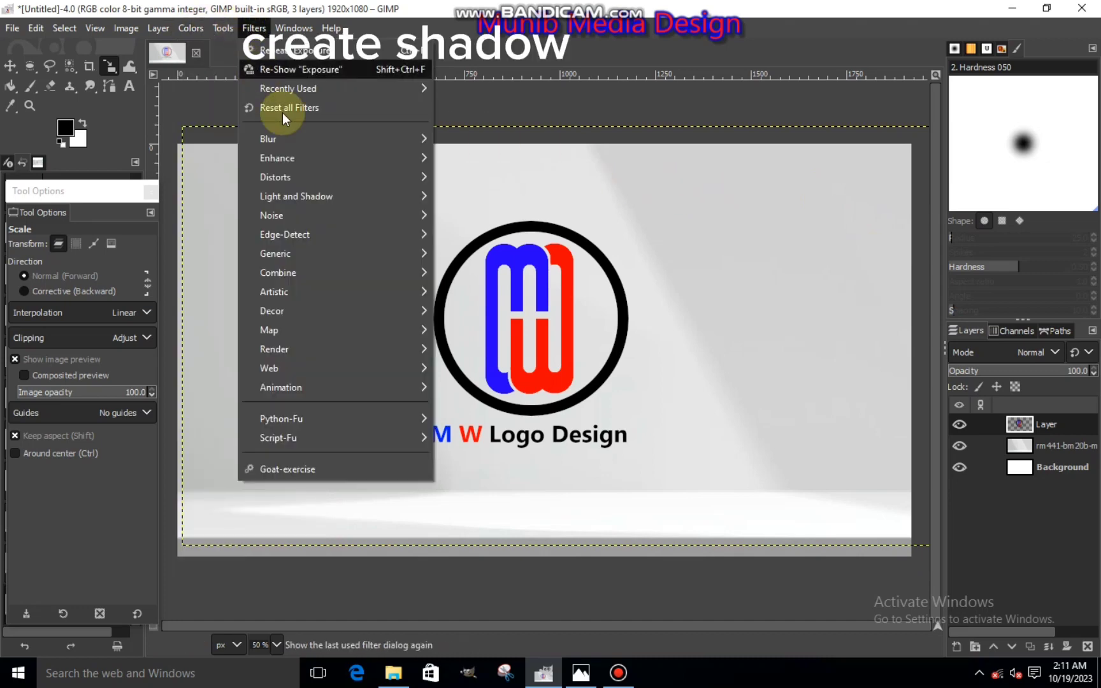
pyautogui.moveTo(299, 197)
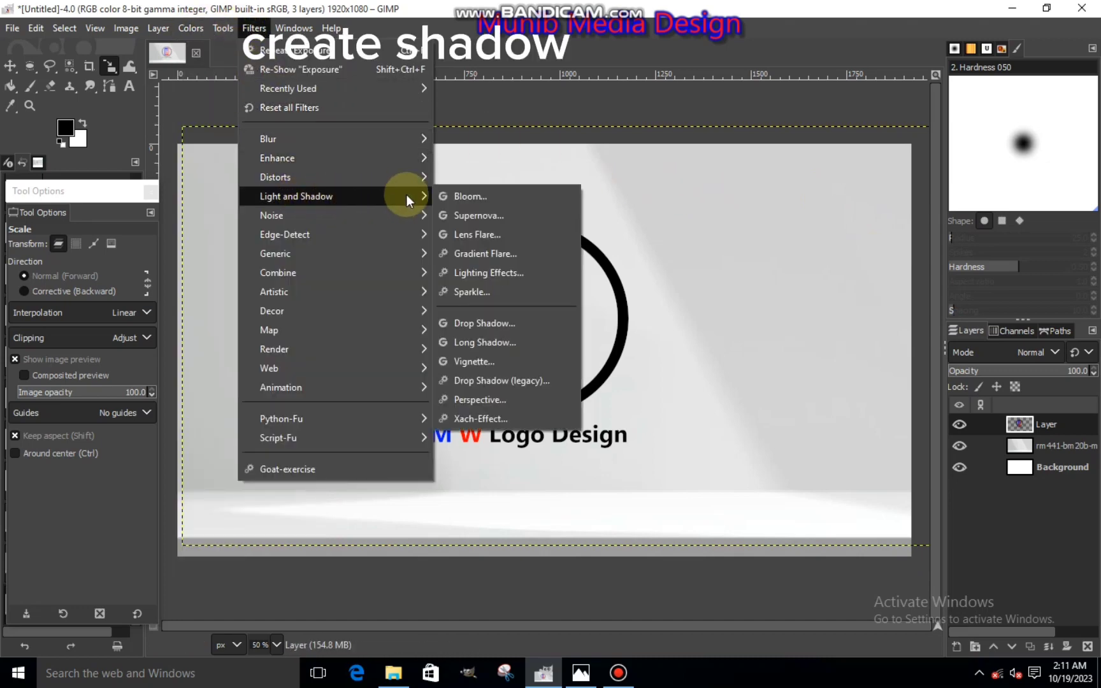
pyautogui.click(469, 317)
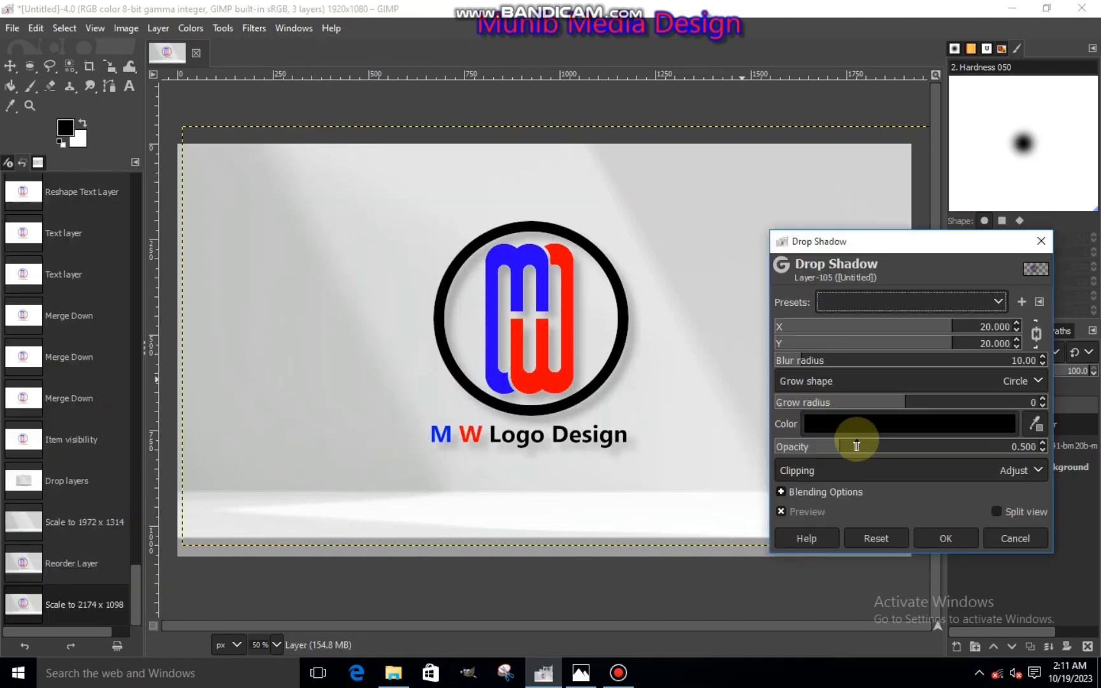
pyautogui.click(897, 326)
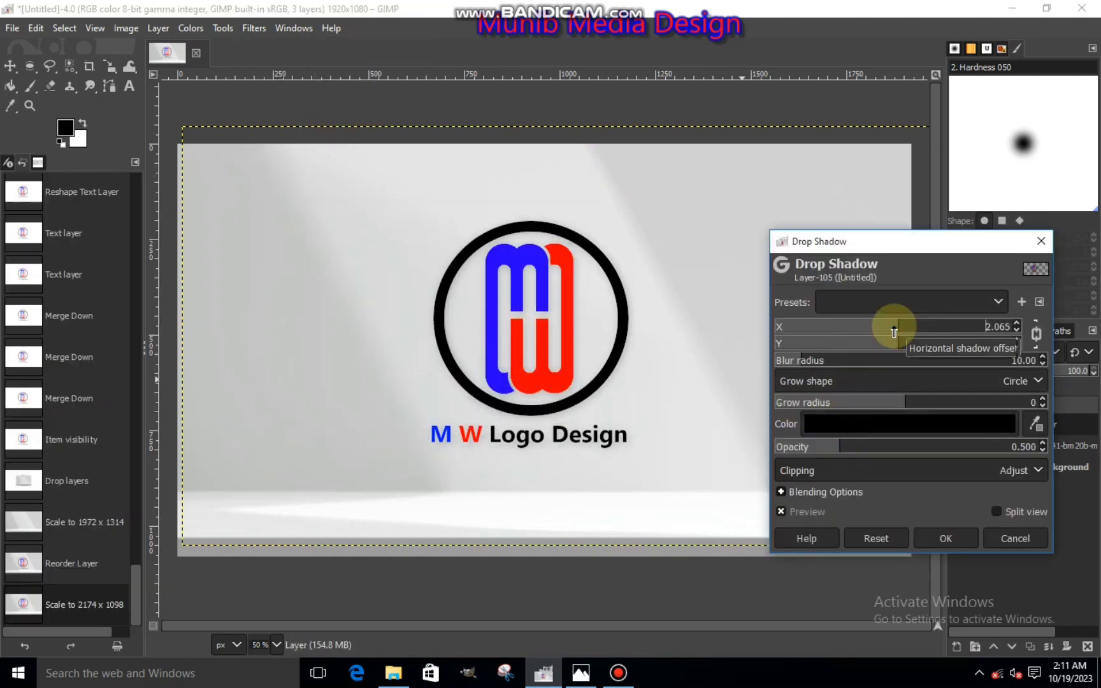
pyautogui.moveTo(867, 445); pyautogui.dragTo(888, 445)
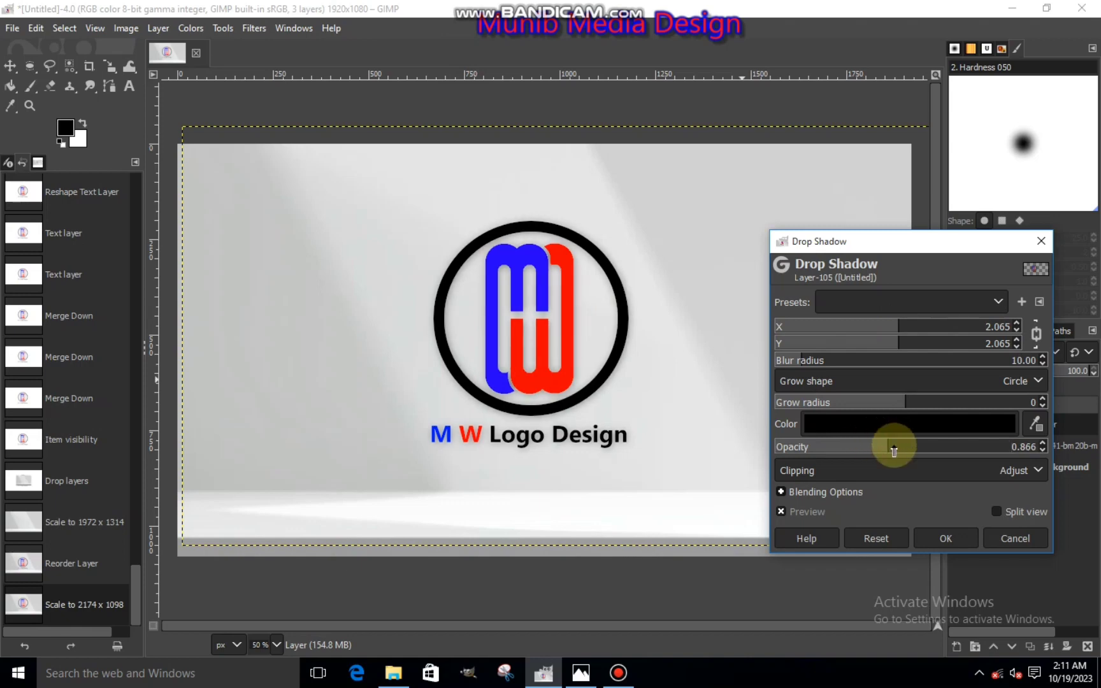
pyautogui.moveTo(867, 405); pyautogui.dragTo(954, 445)
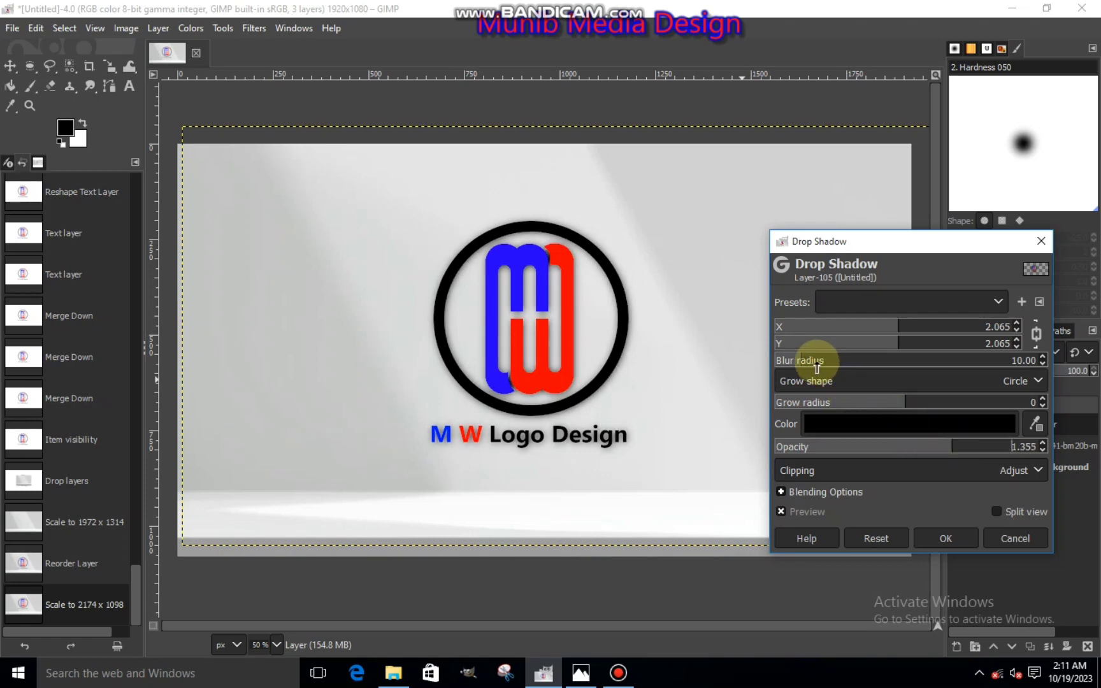
pyautogui.moveTo(798, 360); pyautogui.dragTo(797, 360)
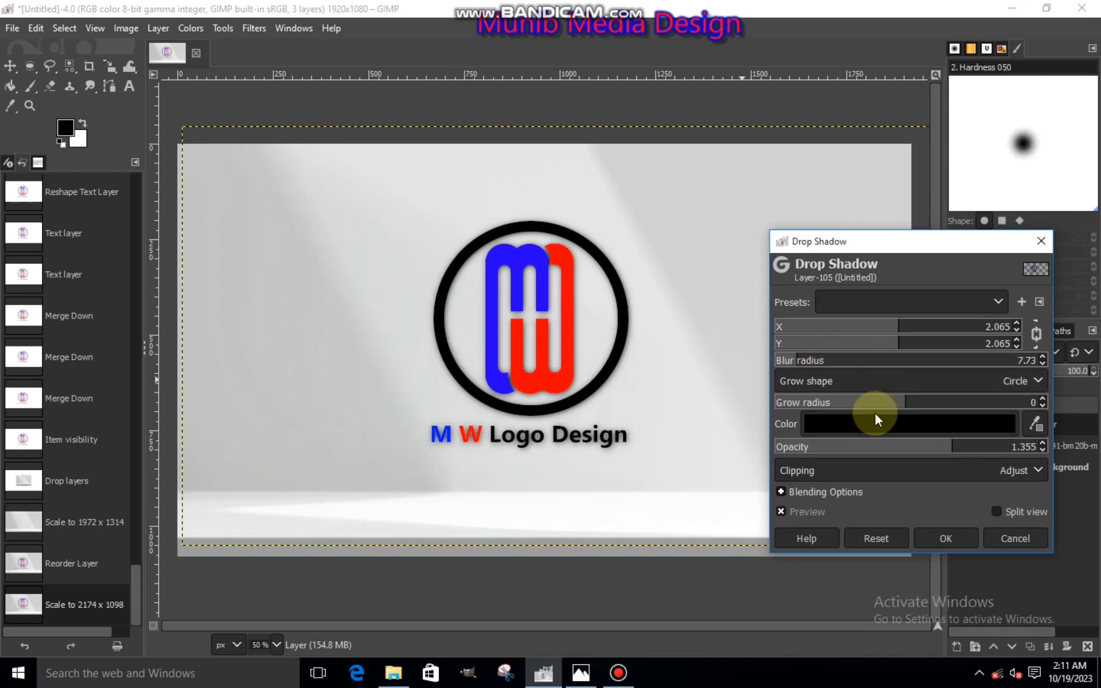
pyautogui.moveTo(948, 452); pyautogui.dragTo(963, 451)
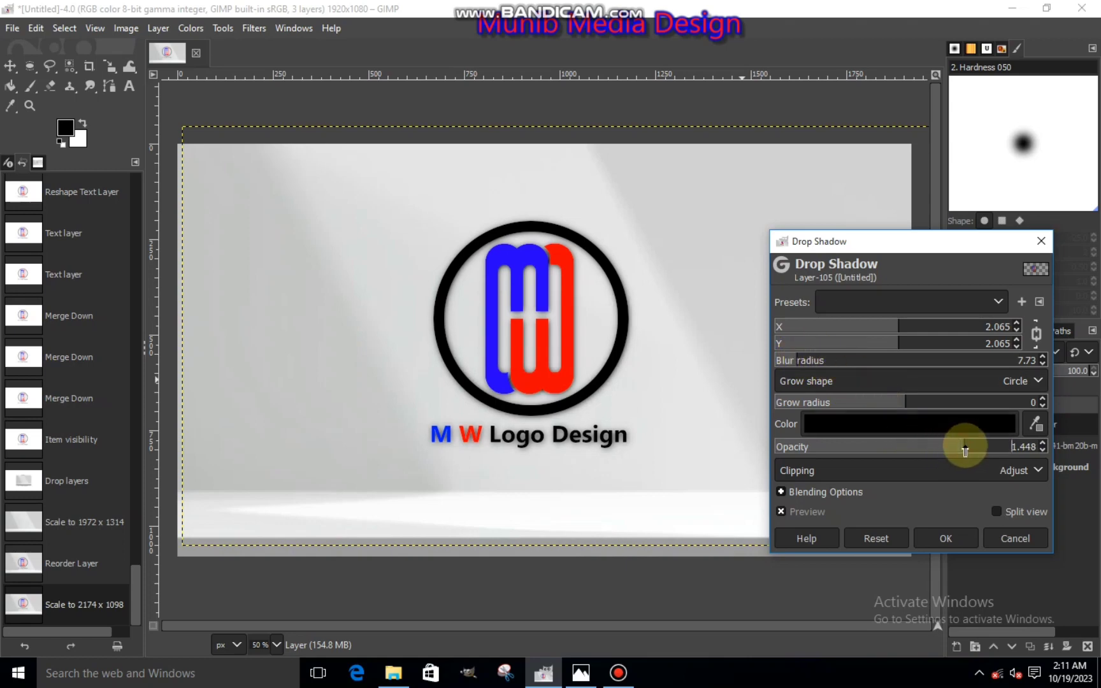
pyautogui.click(897, 446)
pyautogui.click(795, 359)
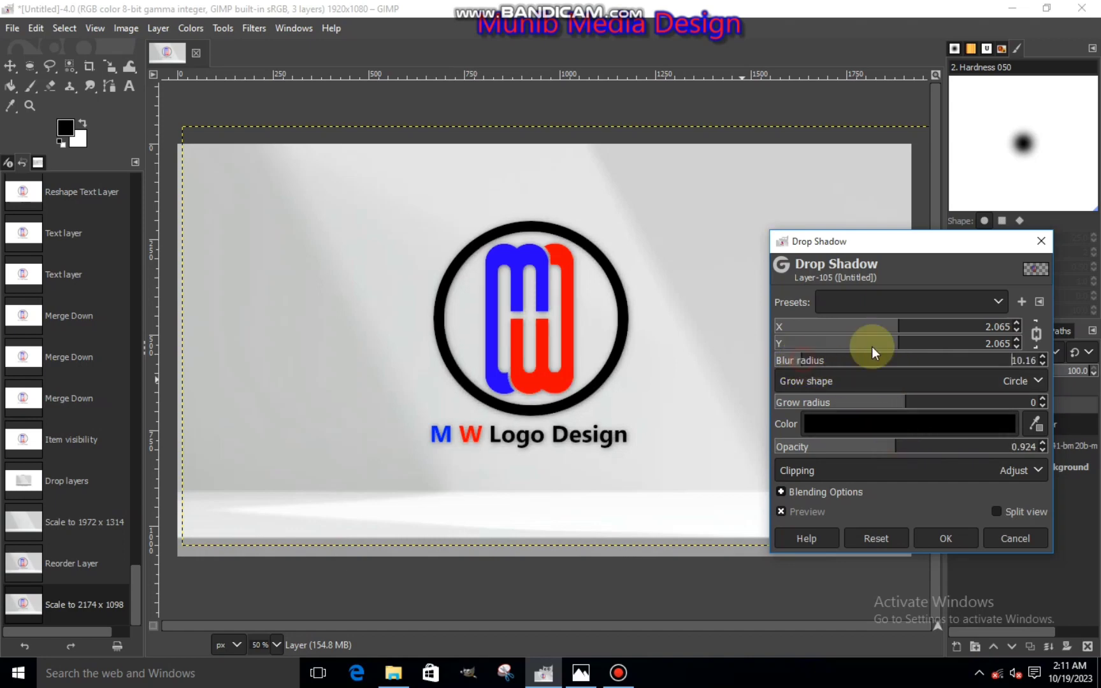
# Unlink the drop shadow's offsets and set X to about 3.355 and Y to about 18.323.
pyautogui.moveTo(1016, 334); pyautogui.dragTo(892, 329)
pyautogui.moveTo(895, 344); pyautogui.dragTo(947, 349)
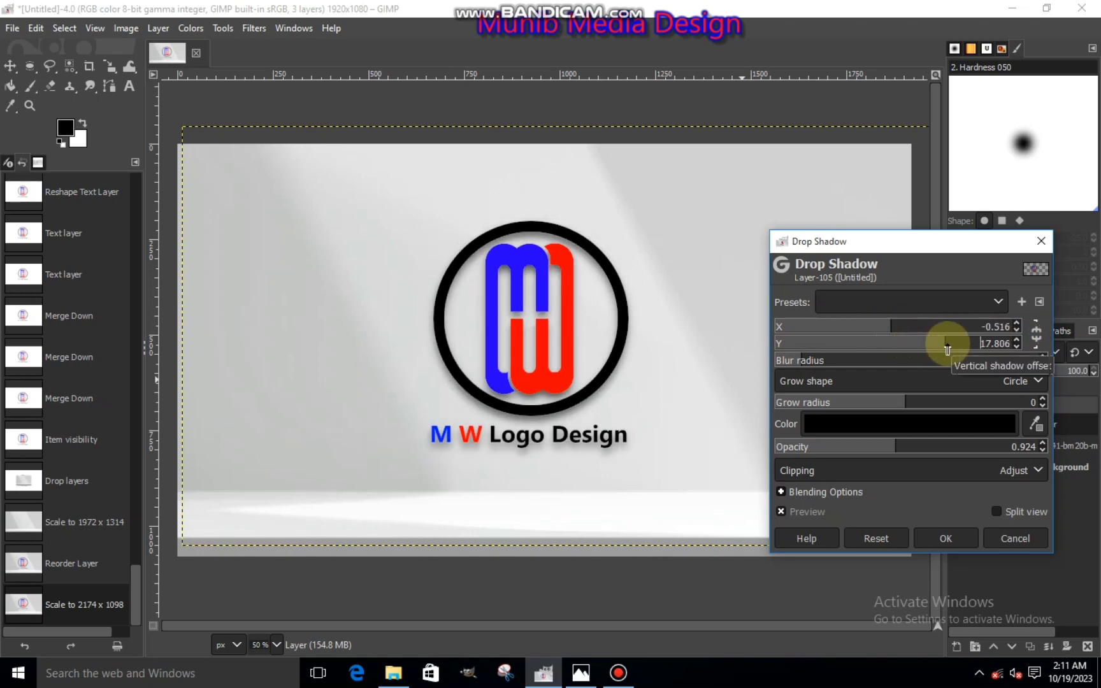
pyautogui.click(878, 328)
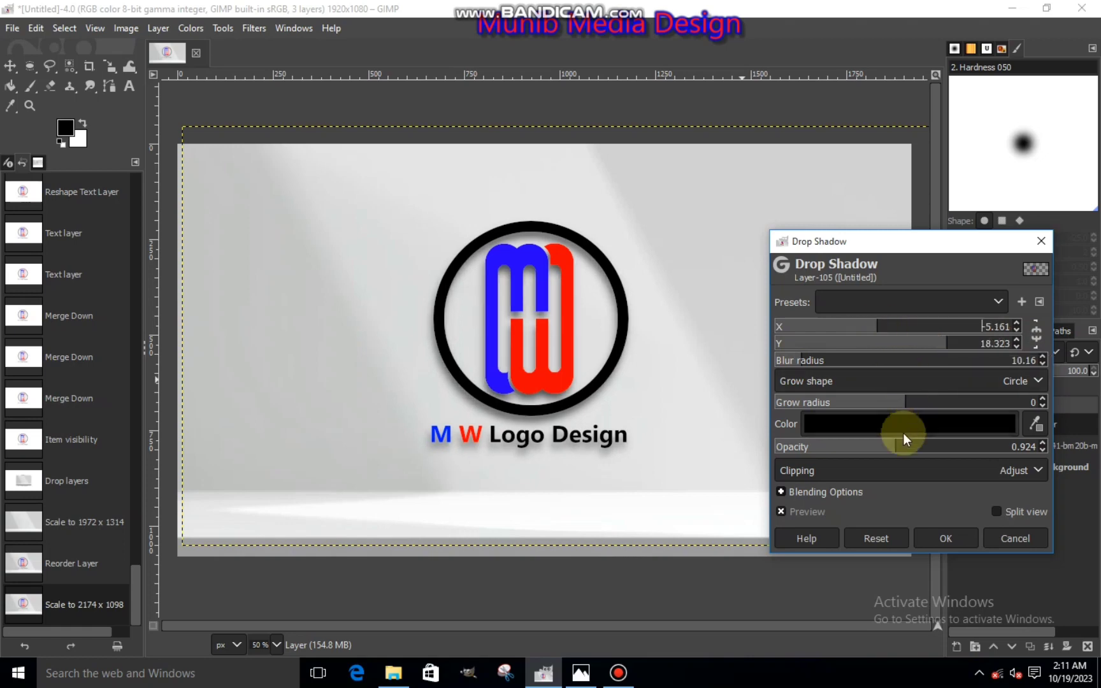
pyautogui.moveTo(853, 327); pyautogui.dragTo(896, 335)
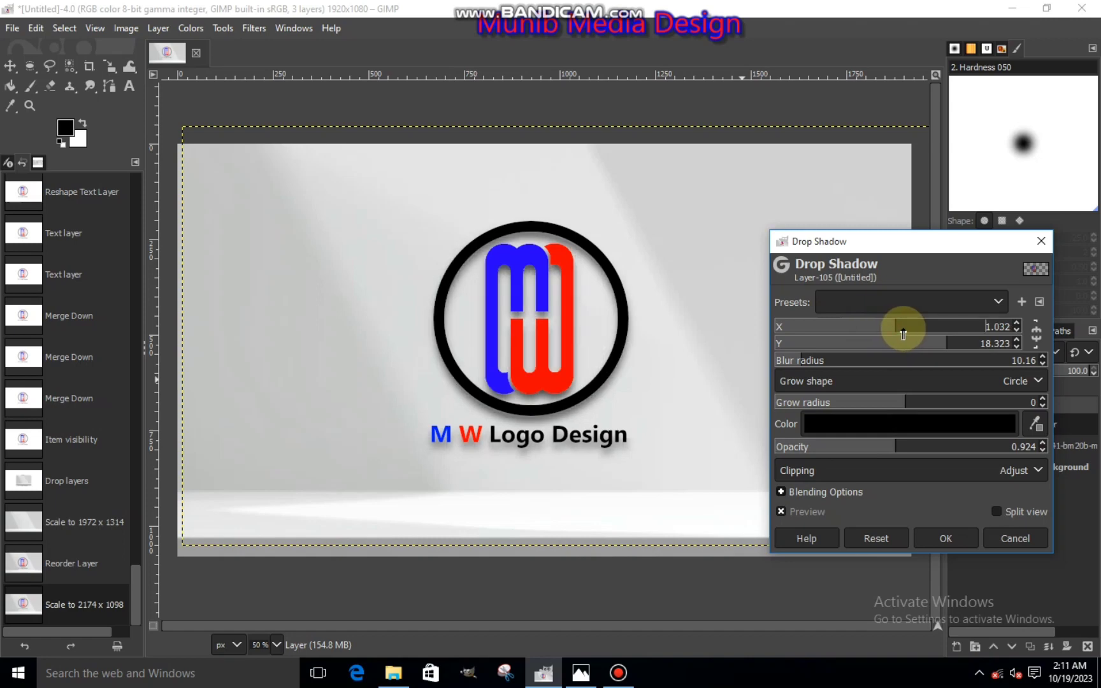
# Set the drop shadow's opacity to 1.052 and blur radius to 9.32, and apply the filter to the logo.
pyautogui.moveTo(879, 444); pyautogui.dragTo(927, 446)
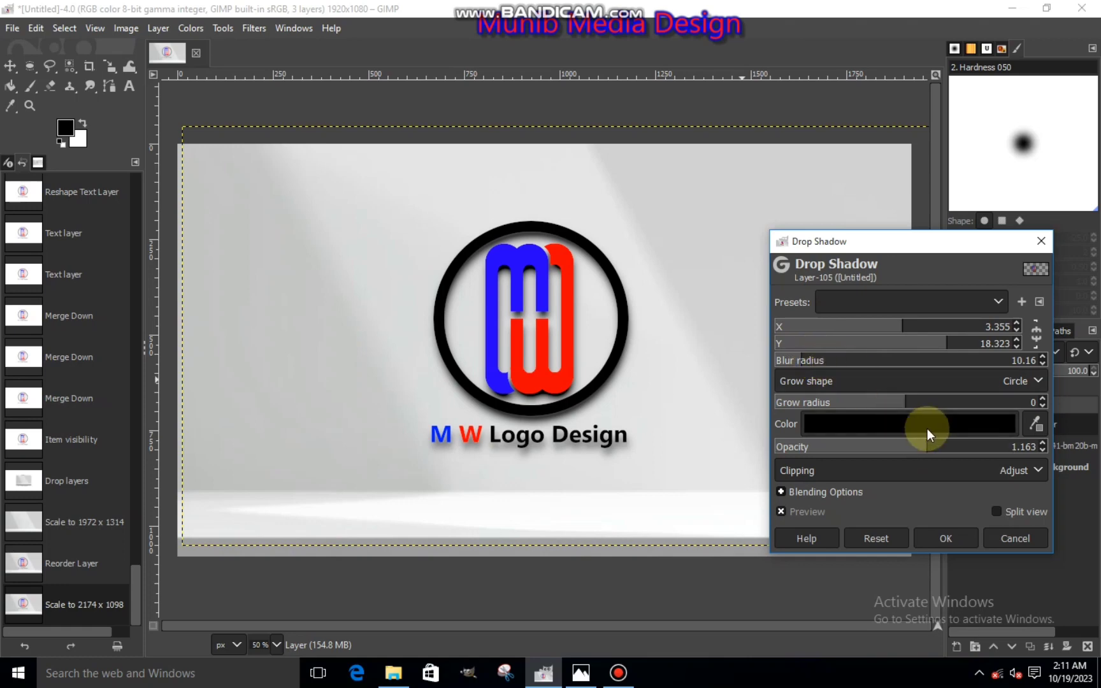
pyautogui.click(940, 447)
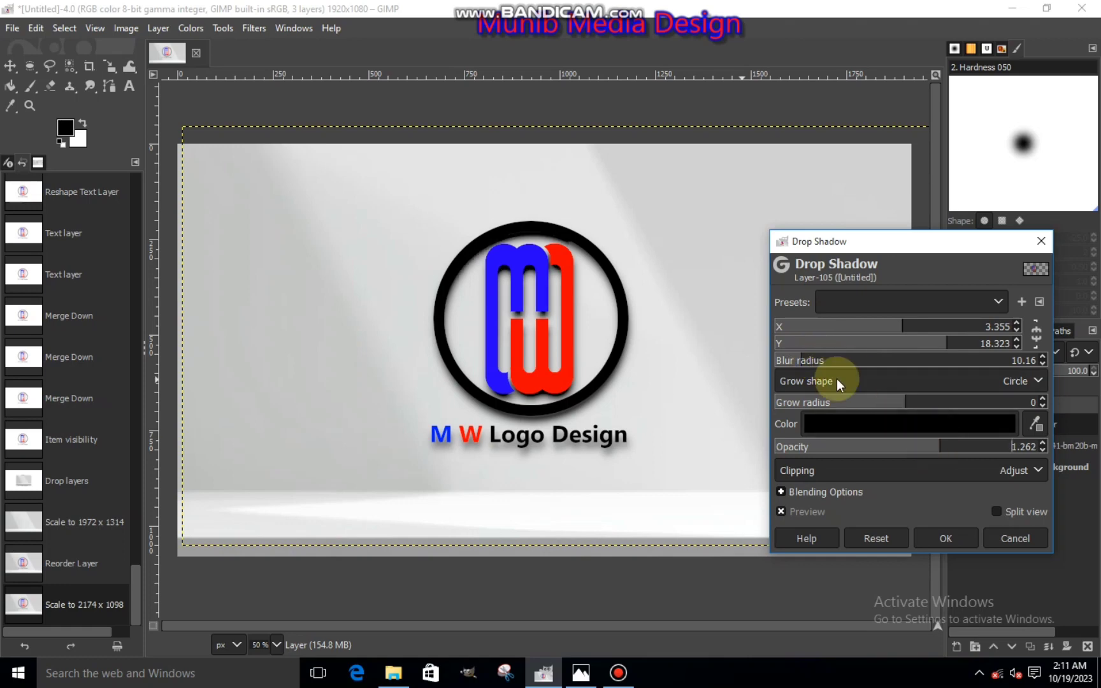
pyautogui.click(806, 361)
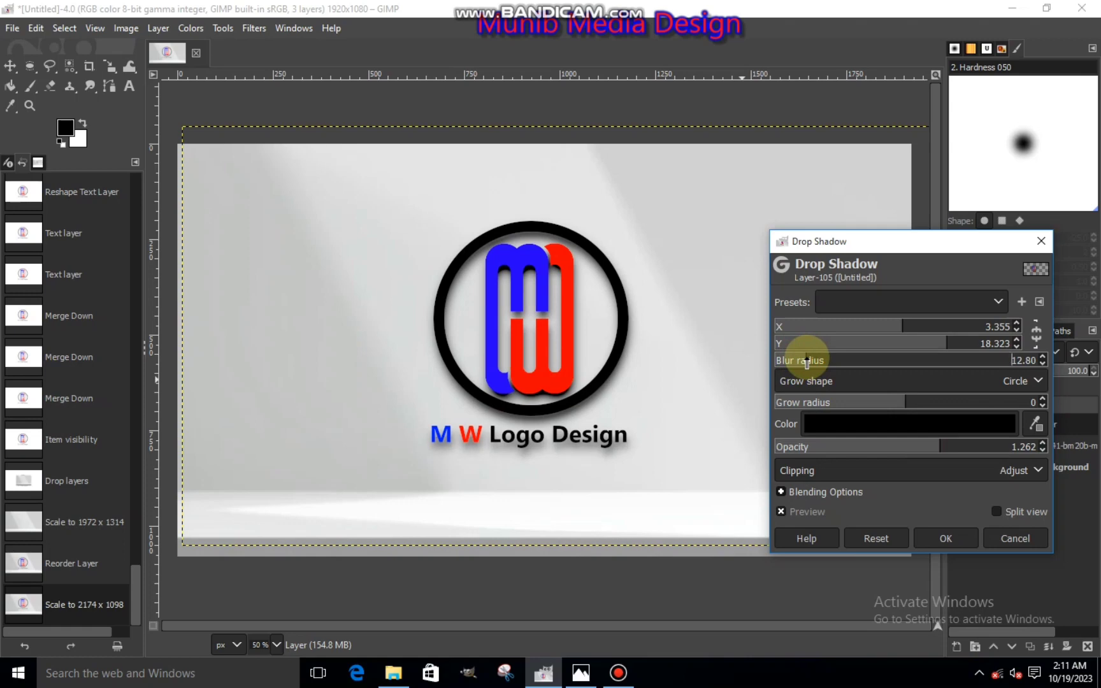
pyautogui.click(913, 449)
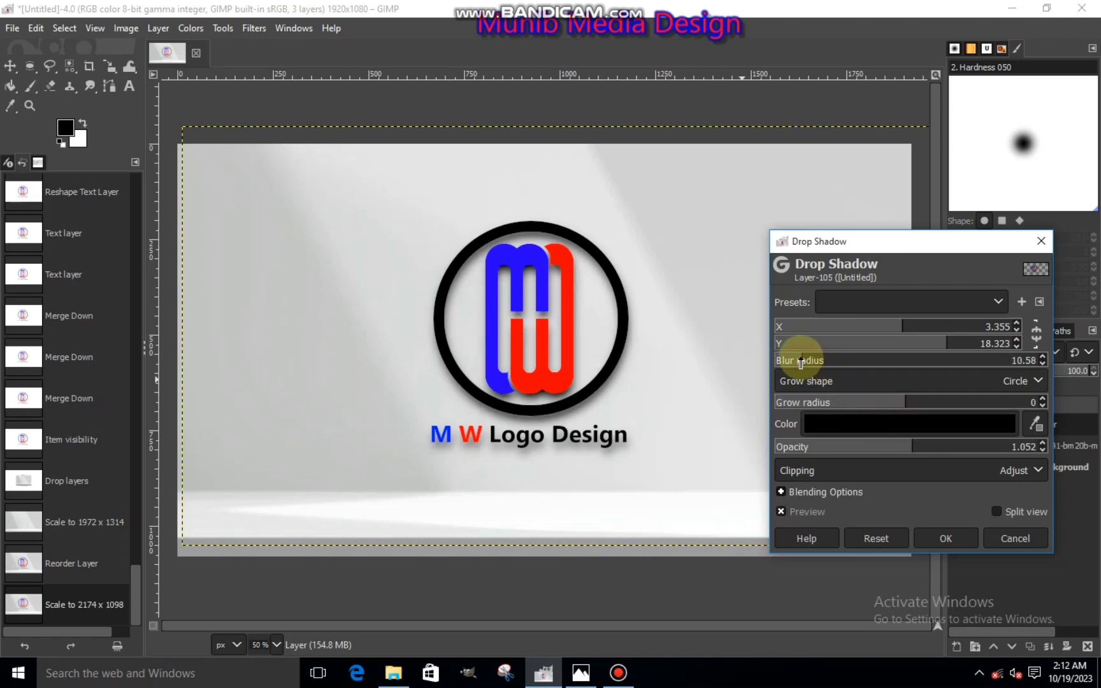
pyautogui.click(879, 406)
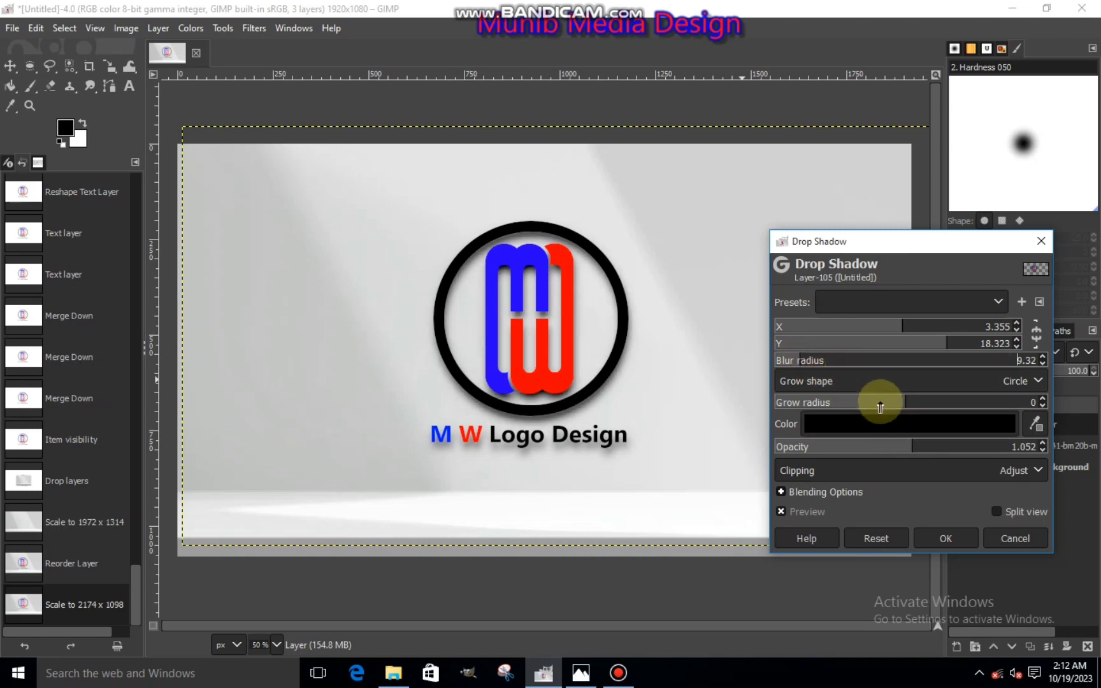
pyautogui.click(934, 531)
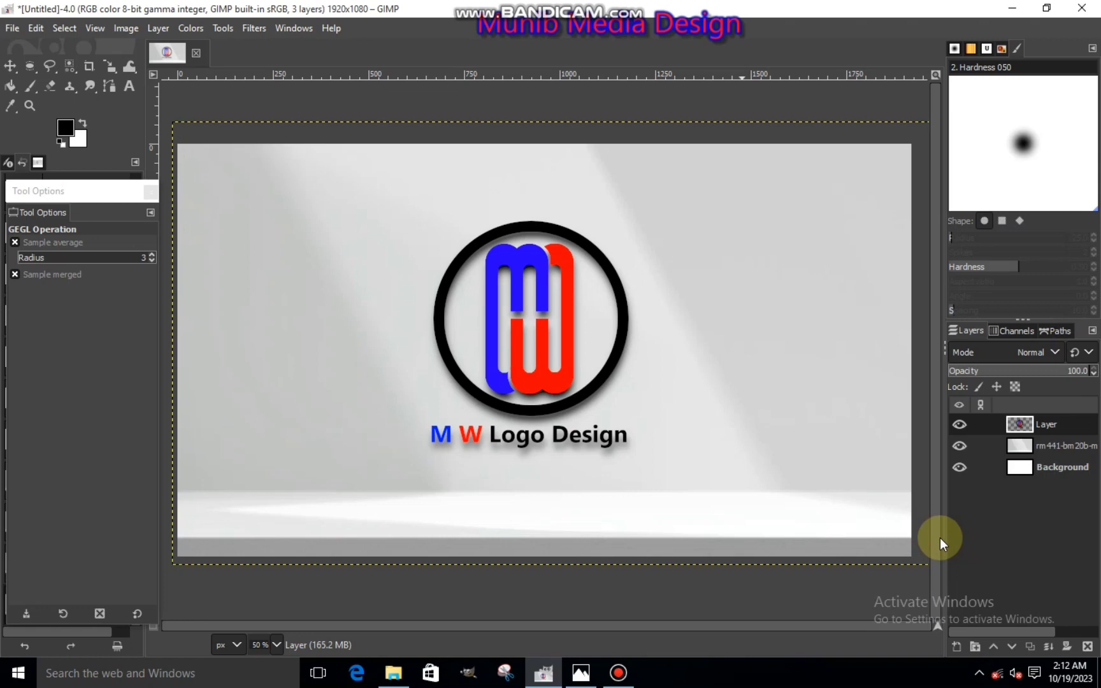
# Start a Long Shadow on the logo layer with an angle of about 30.39 and keep its color black.
pyautogui.click(255, 27)
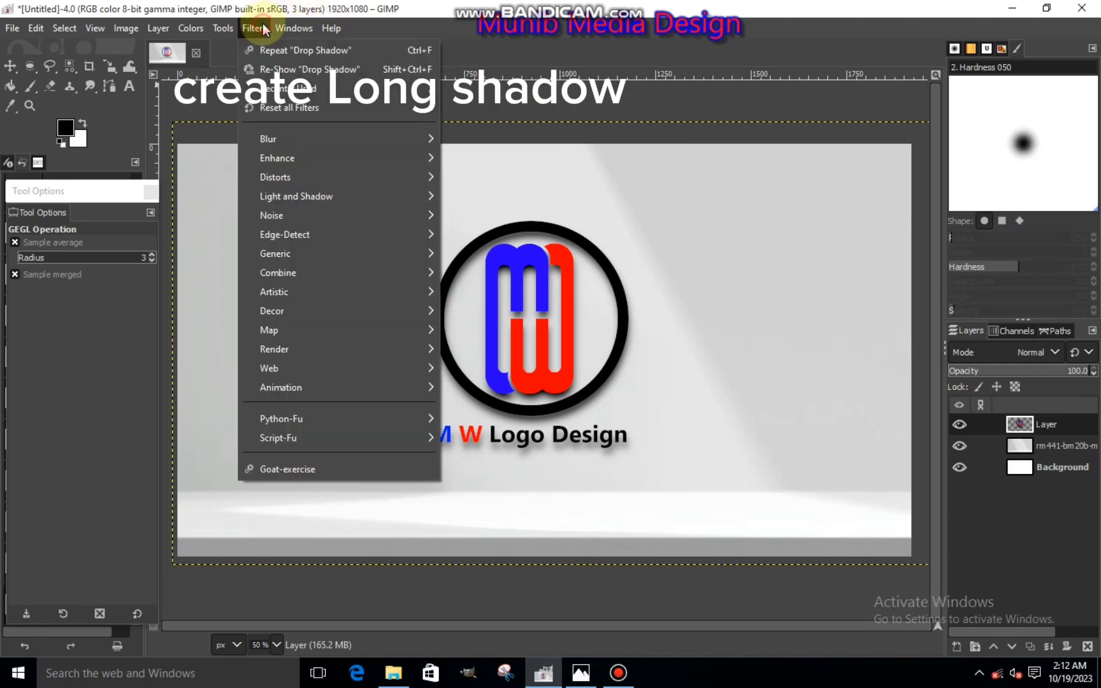
pyautogui.moveTo(344, 198)
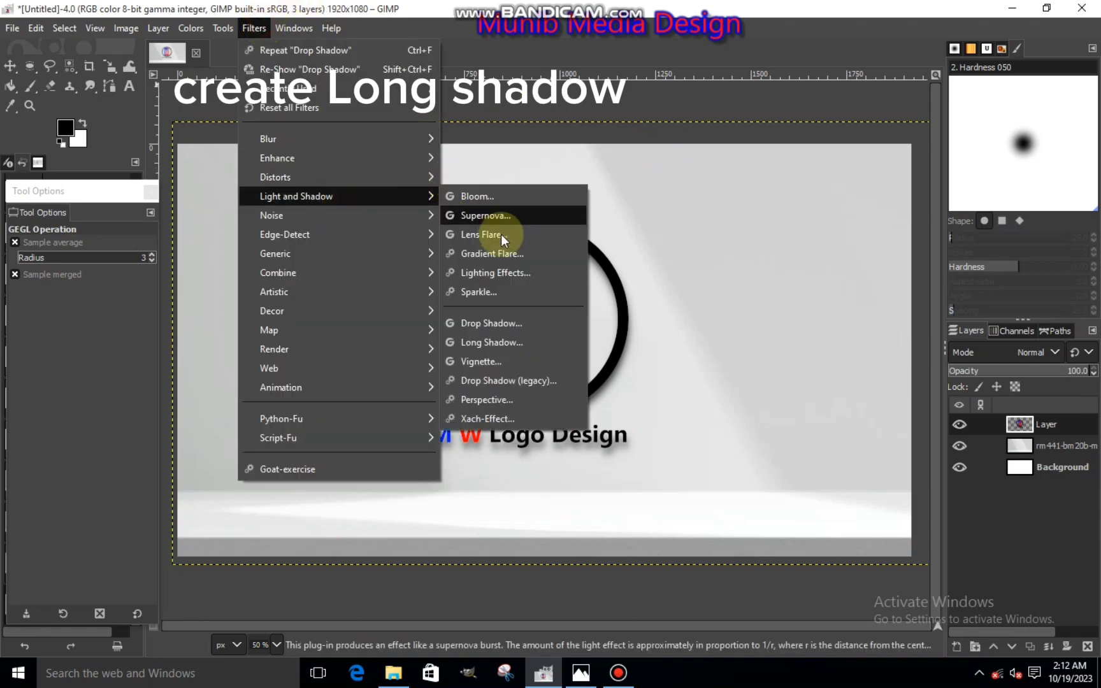
pyautogui.click(496, 342)
pyautogui.moveTo(895, 363)
pyautogui.mouseDown()
pyautogui.moveTo(872, 358)
pyautogui.moveTo(912, 368)
pyautogui.mouseUp()
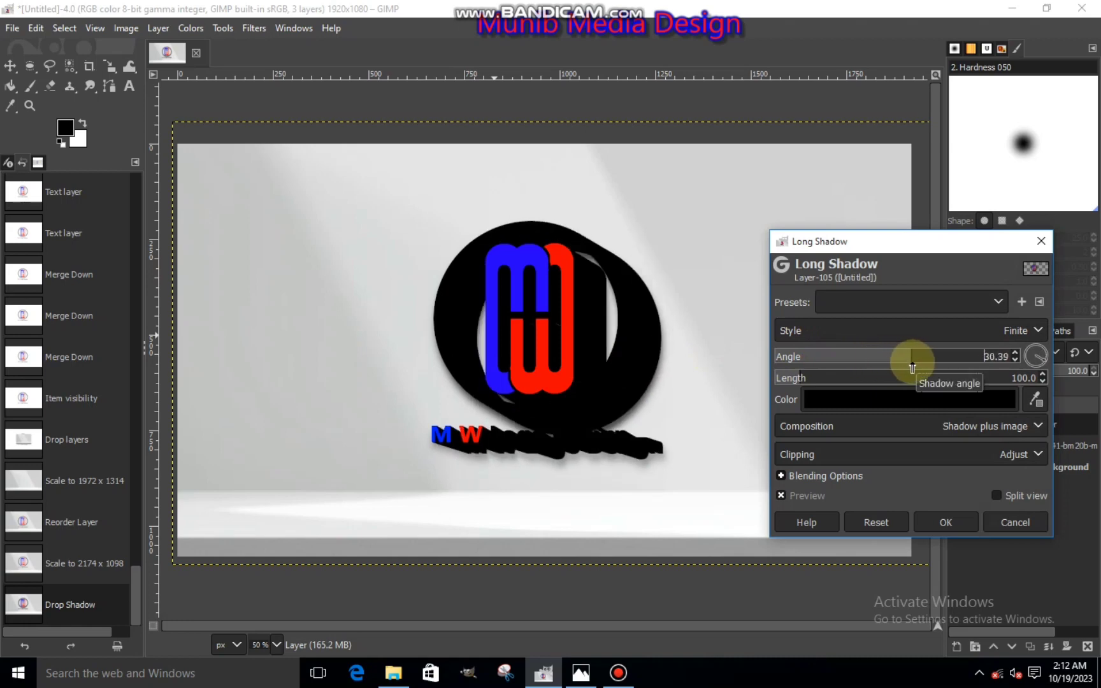
pyautogui.click(861, 405)
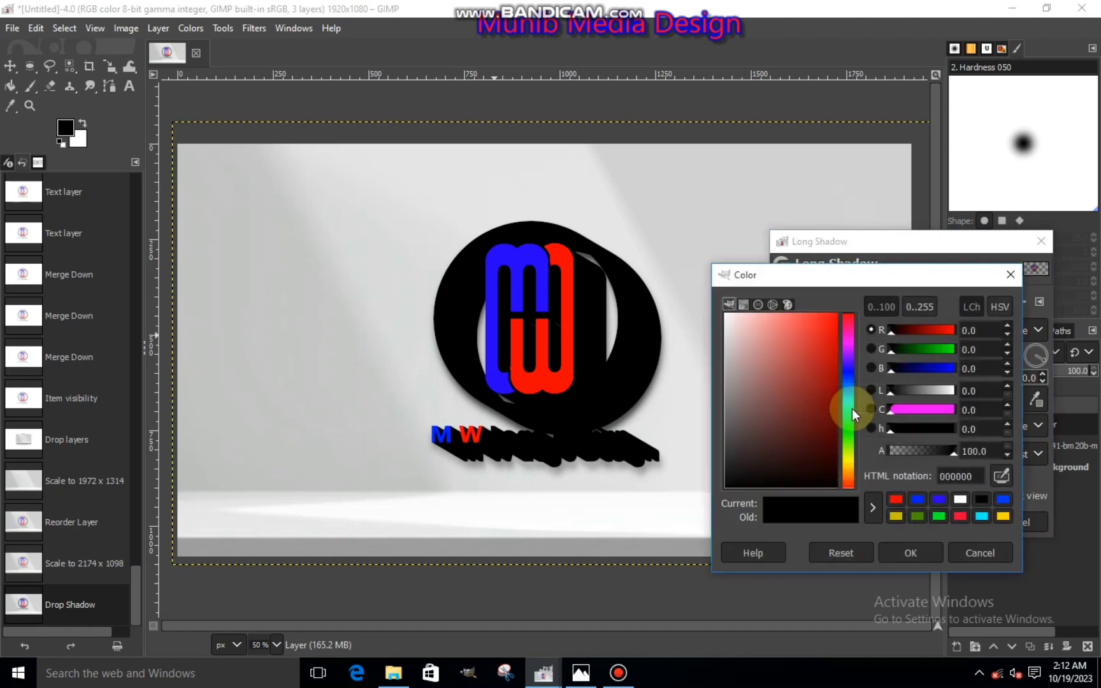
pyautogui.click(900, 542)
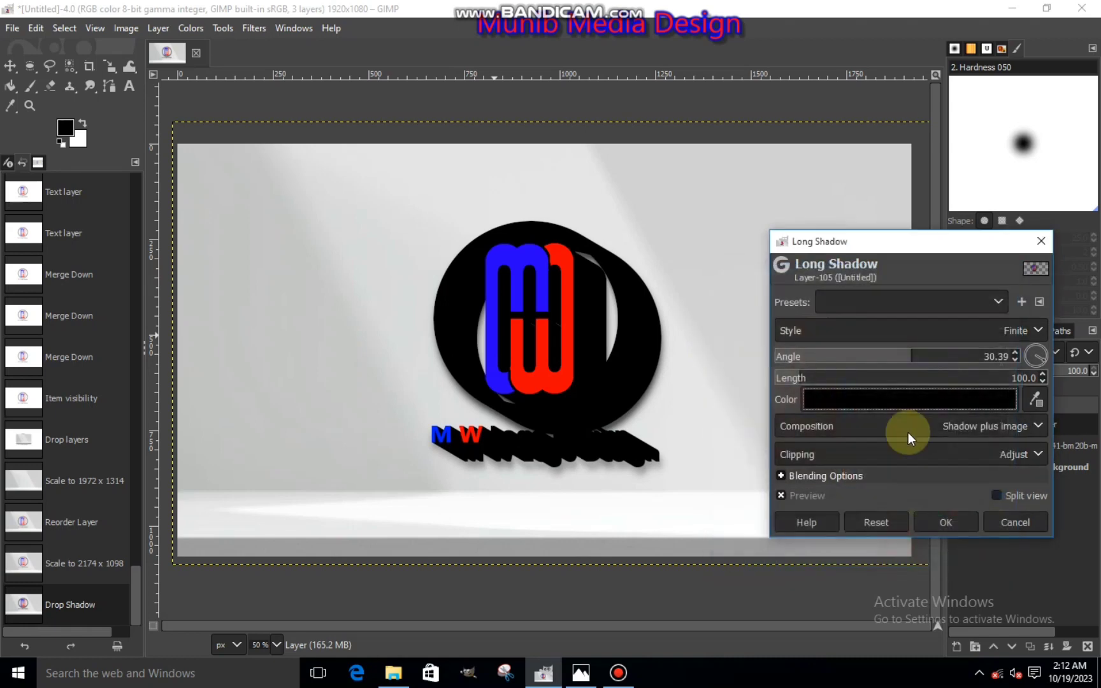
# Switch the long shadow's style to Fading, set the angle to 64.29 and the midpoint to 40.7, and apply it.
pyautogui.click(855, 339)
pyautogui.click(819, 387)
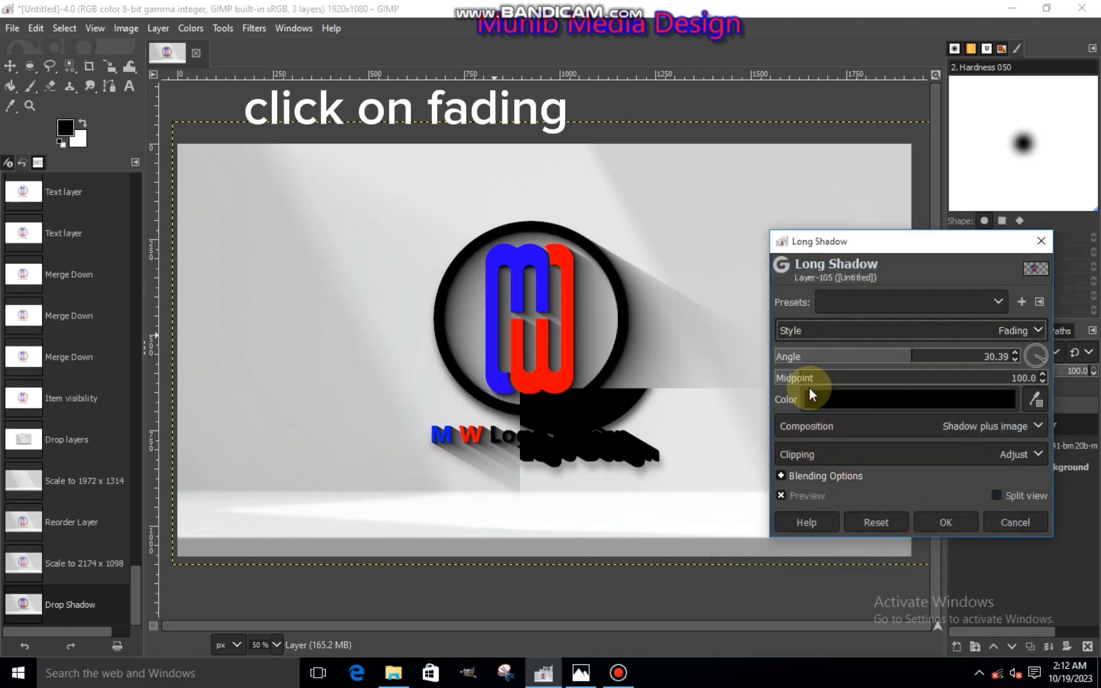
pyautogui.moveTo(895, 358); pyautogui.dragTo(934, 359)
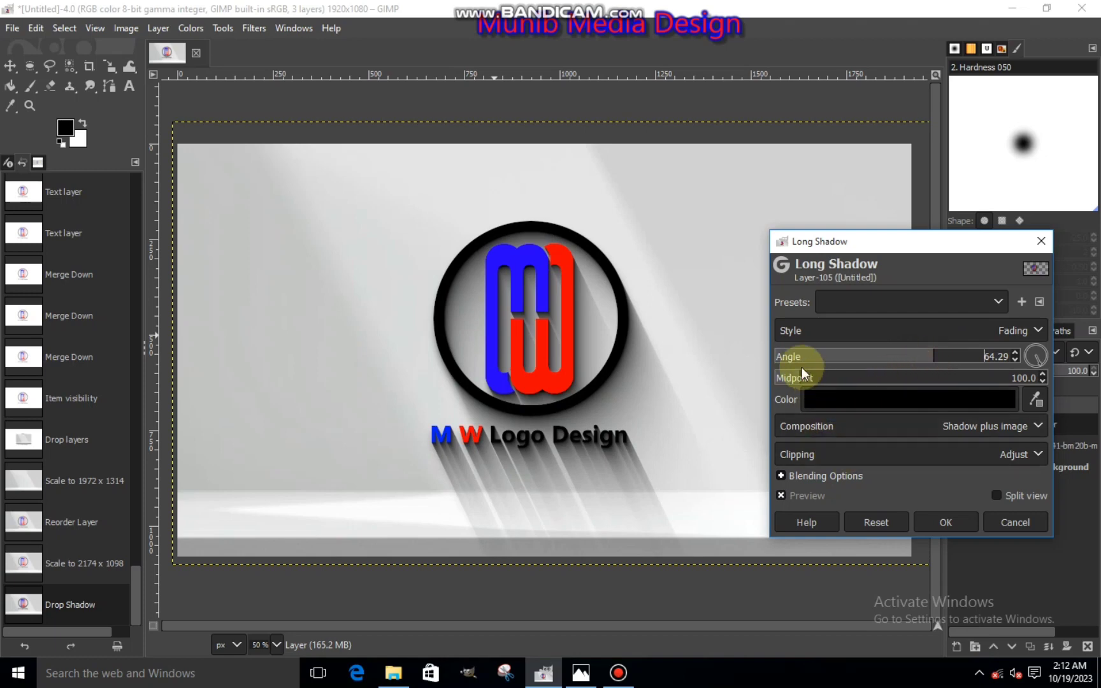
pyautogui.moveTo(785, 379); pyautogui.dragTo(778, 381)
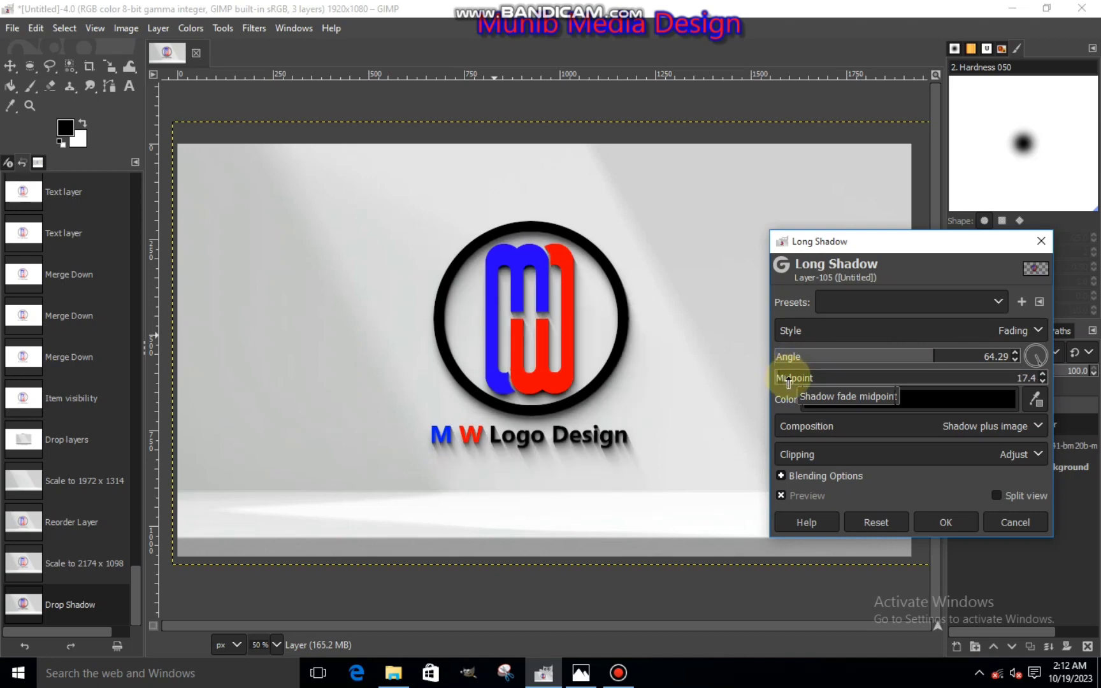
pyautogui.moveTo(784, 380); pyautogui.dragTo(786, 382)
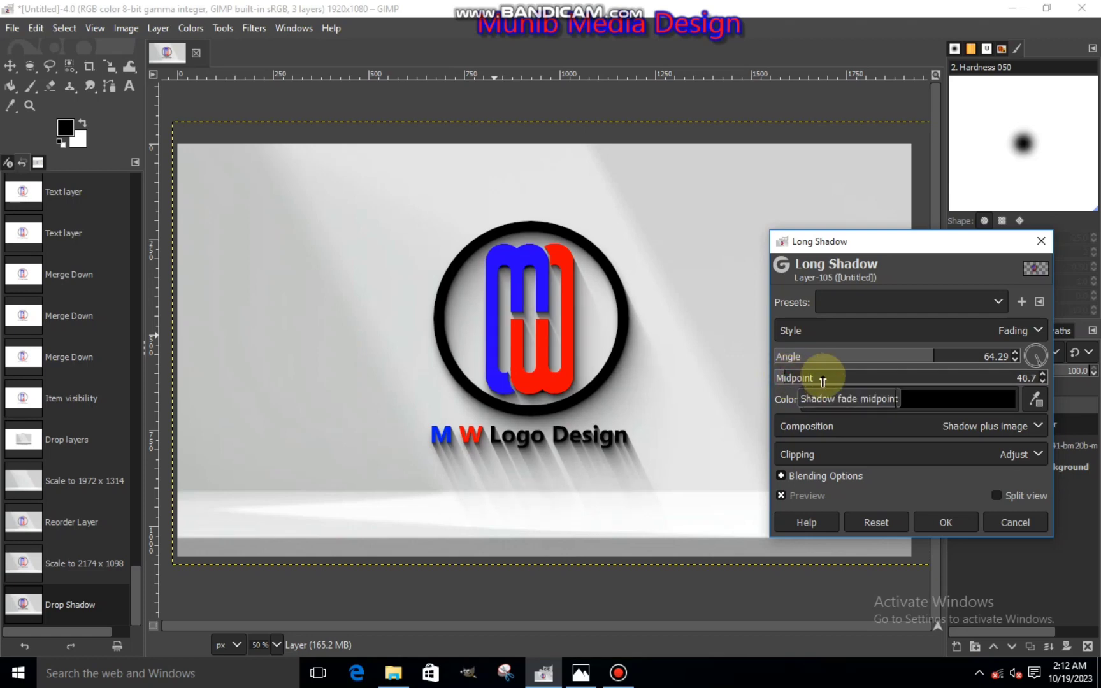
pyautogui.click(927, 522)
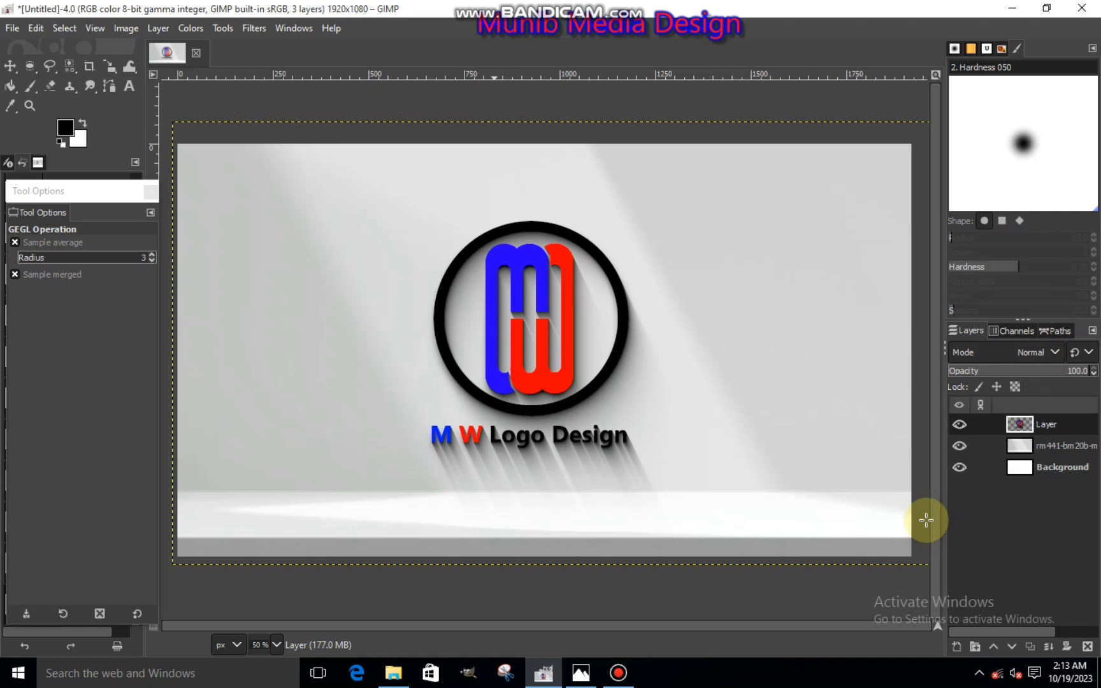